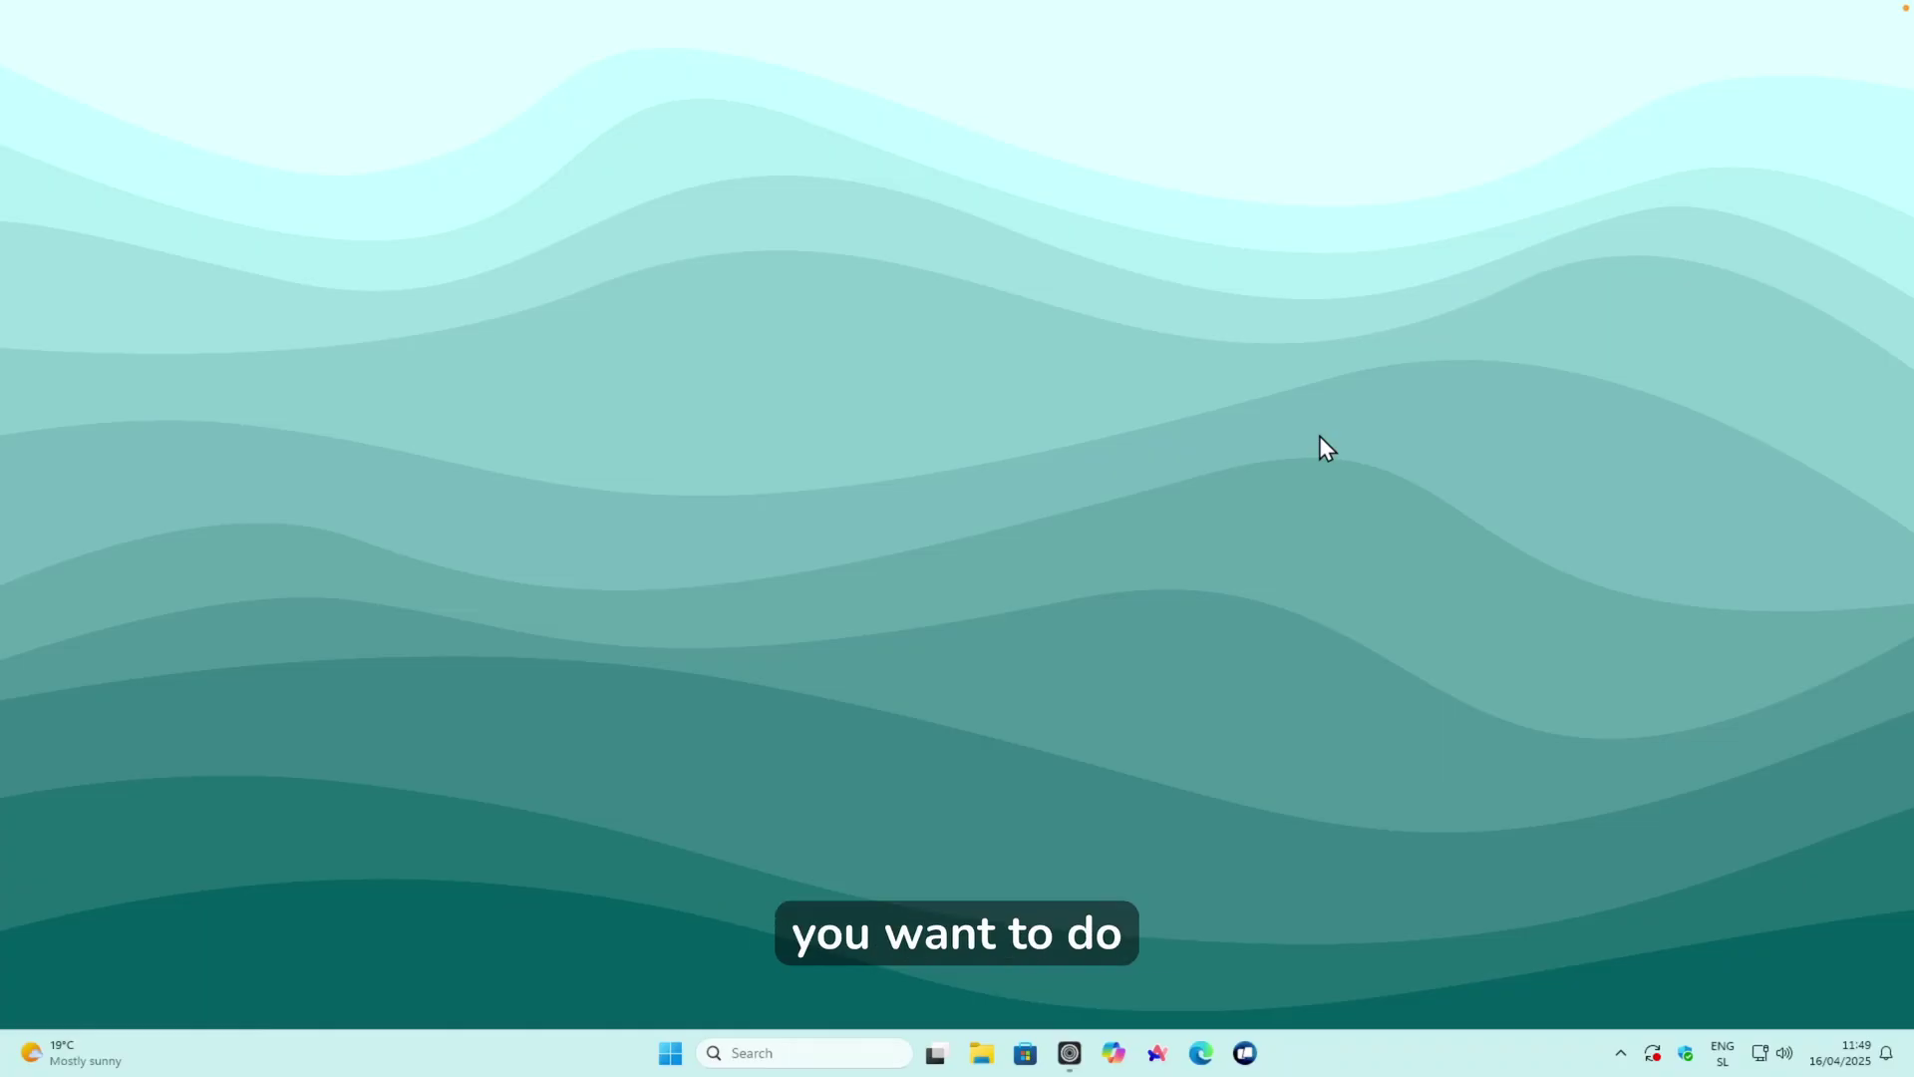
Search Google for 'start all back' in Firefox.
left_click(1070, 1052)
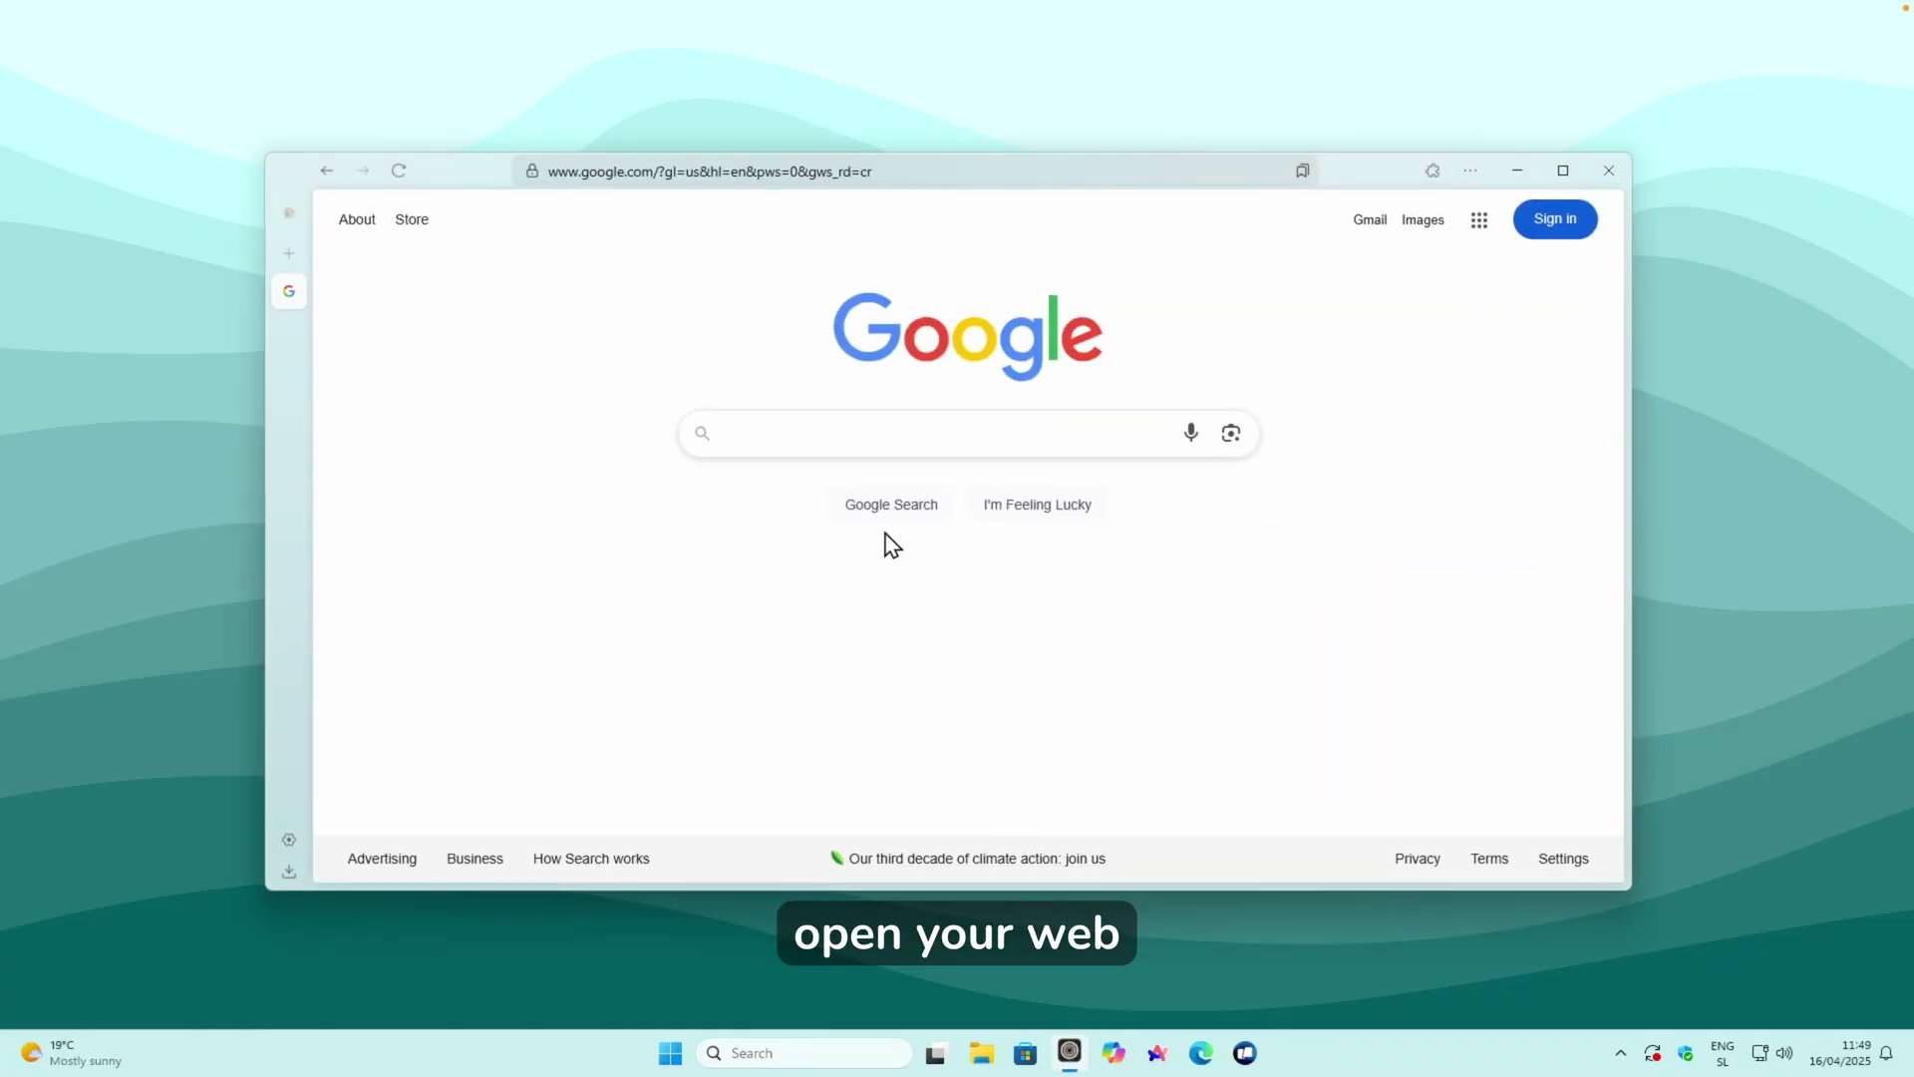
left_click(847, 430)
type("start")
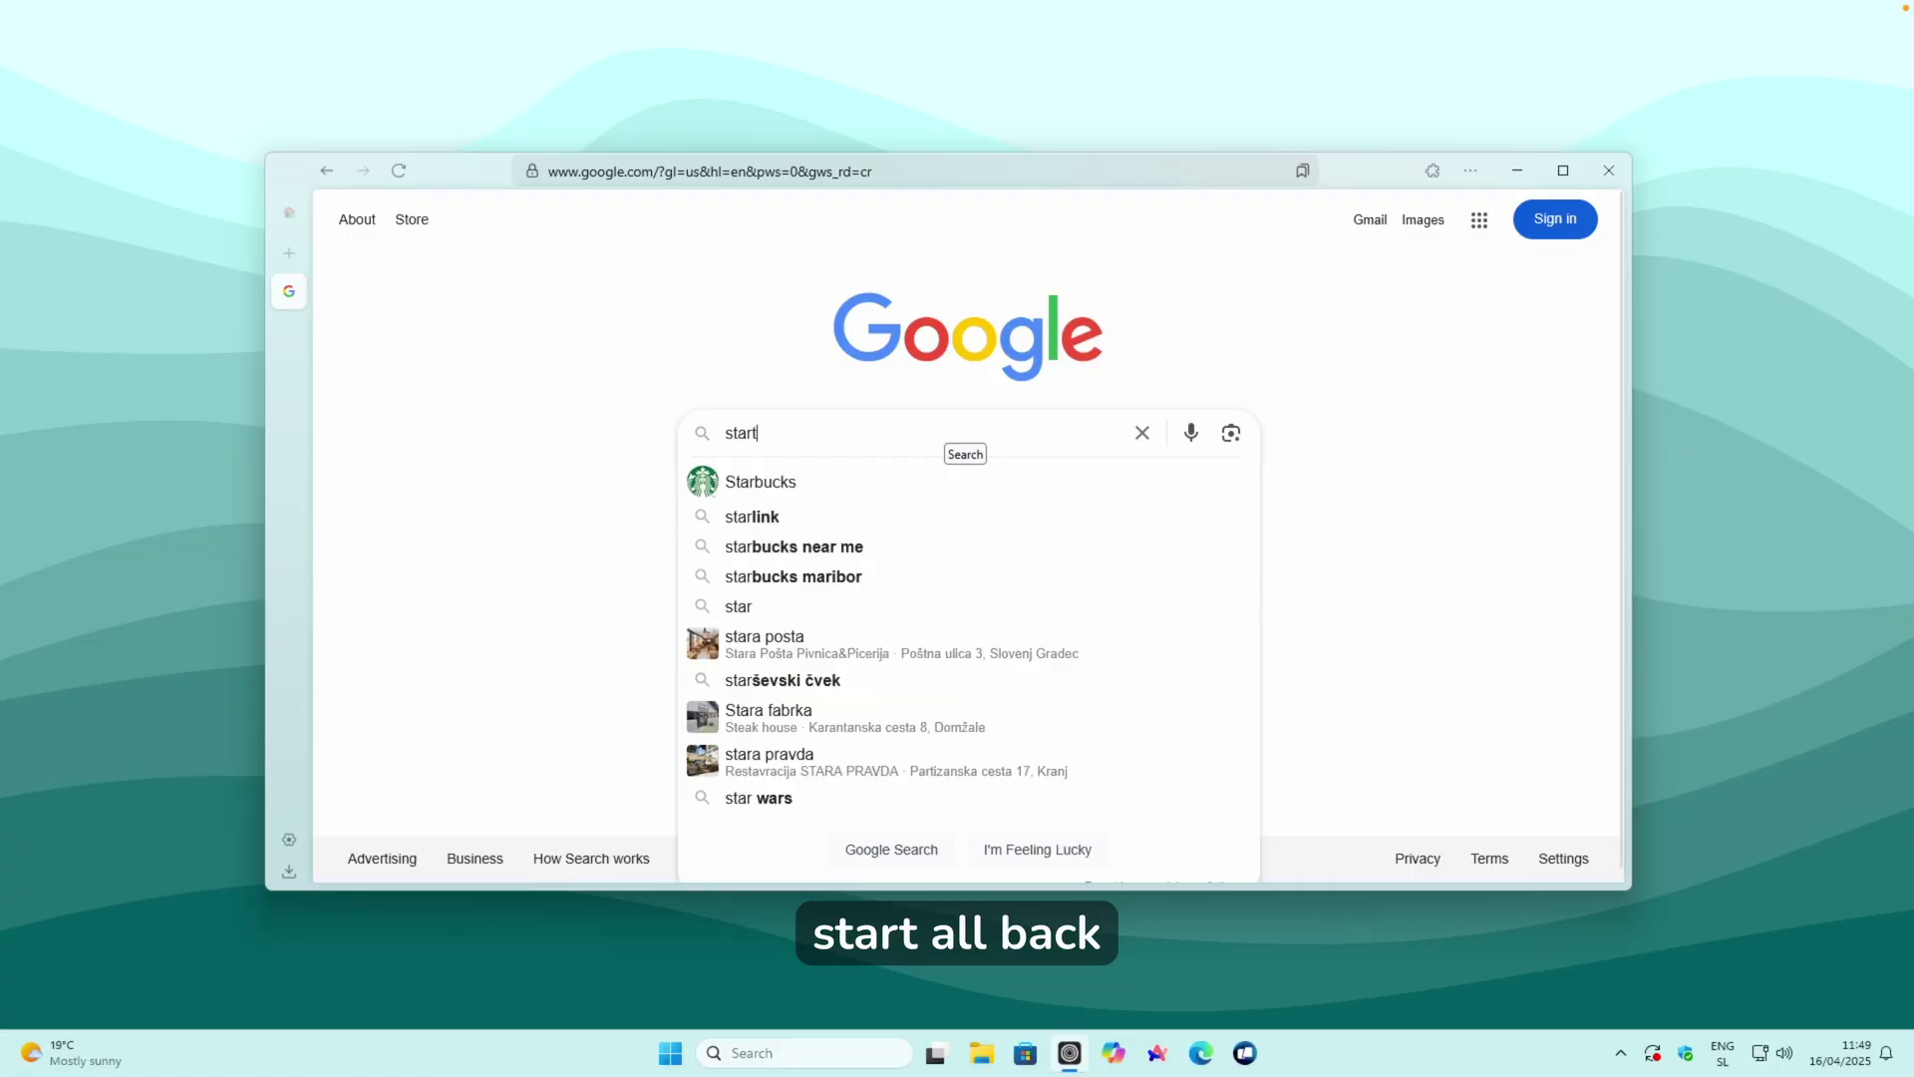
type(" all back")
key("Return")
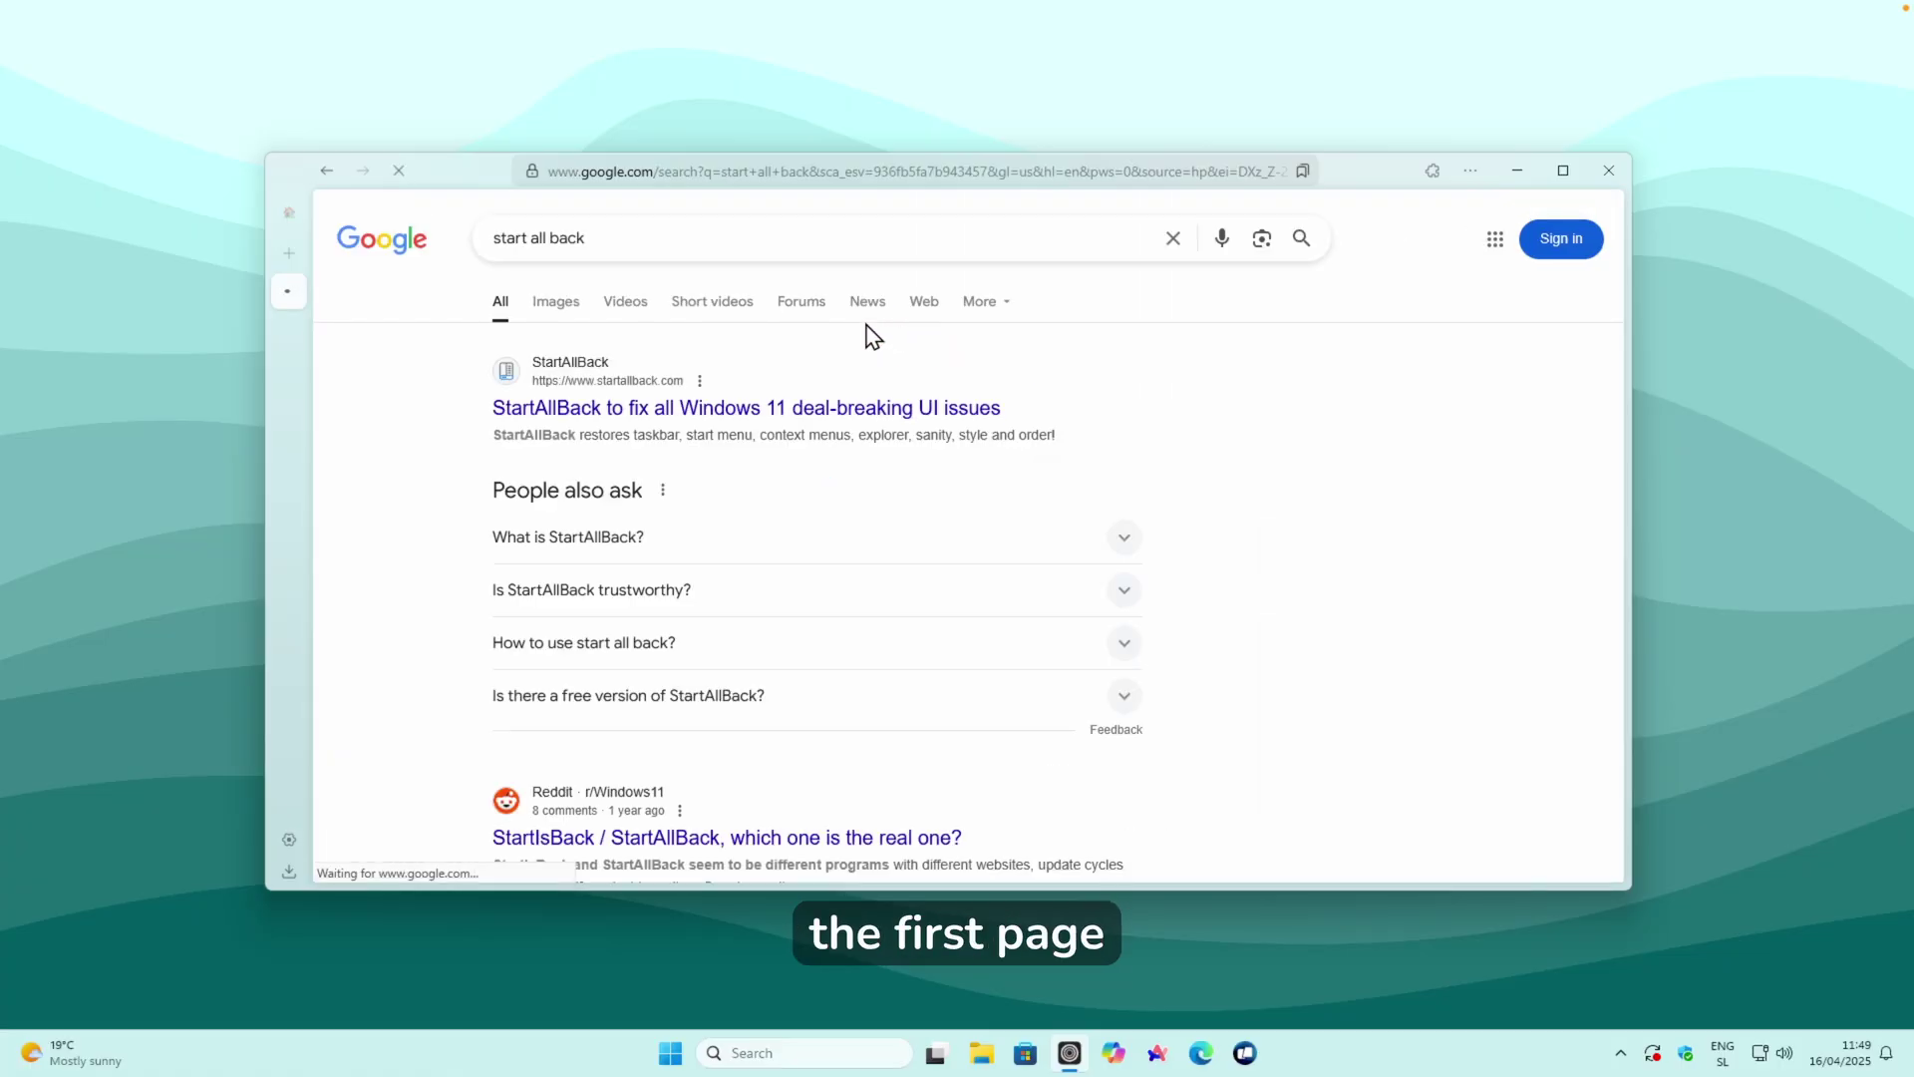
Open startallback.com and save the v3.9.7 installer, StartAllBack_3.9.7_setup.exe.
left_click(784, 419)
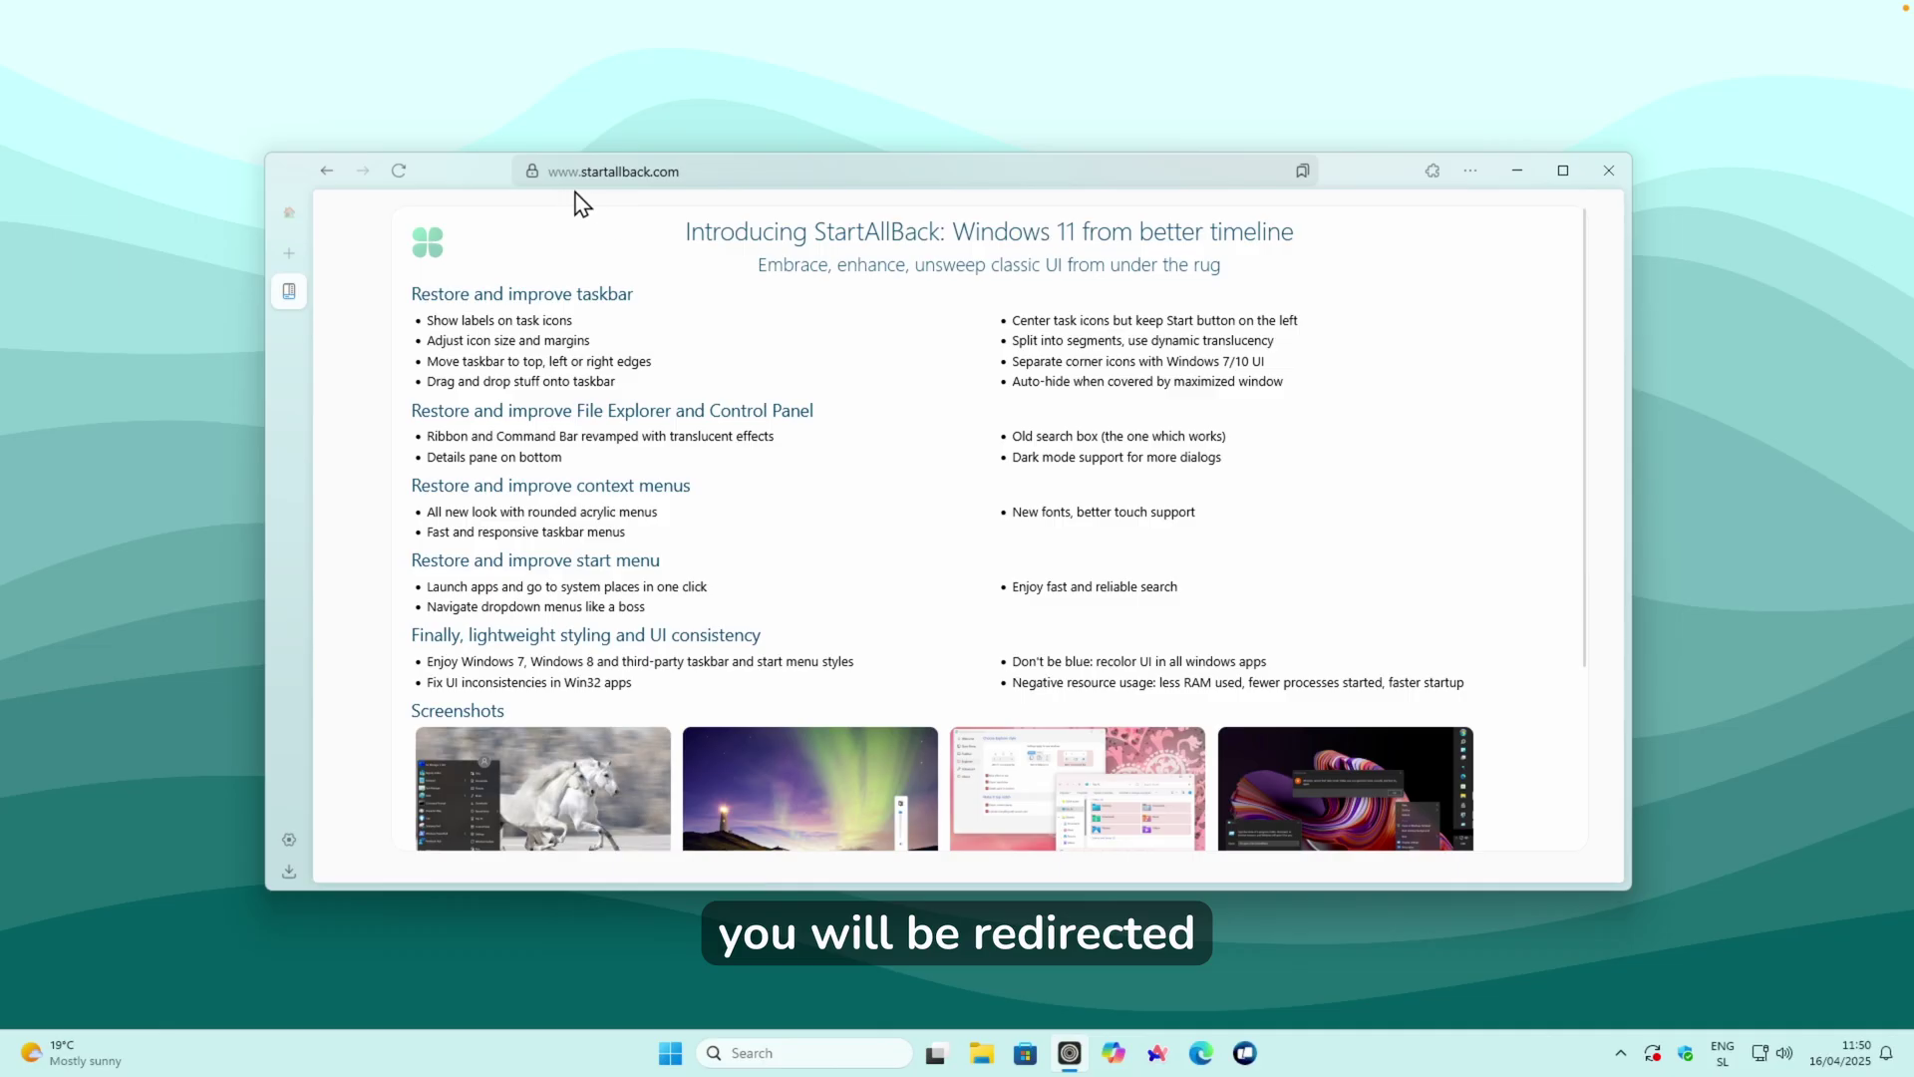
scroll(893, 440, "down", 2)
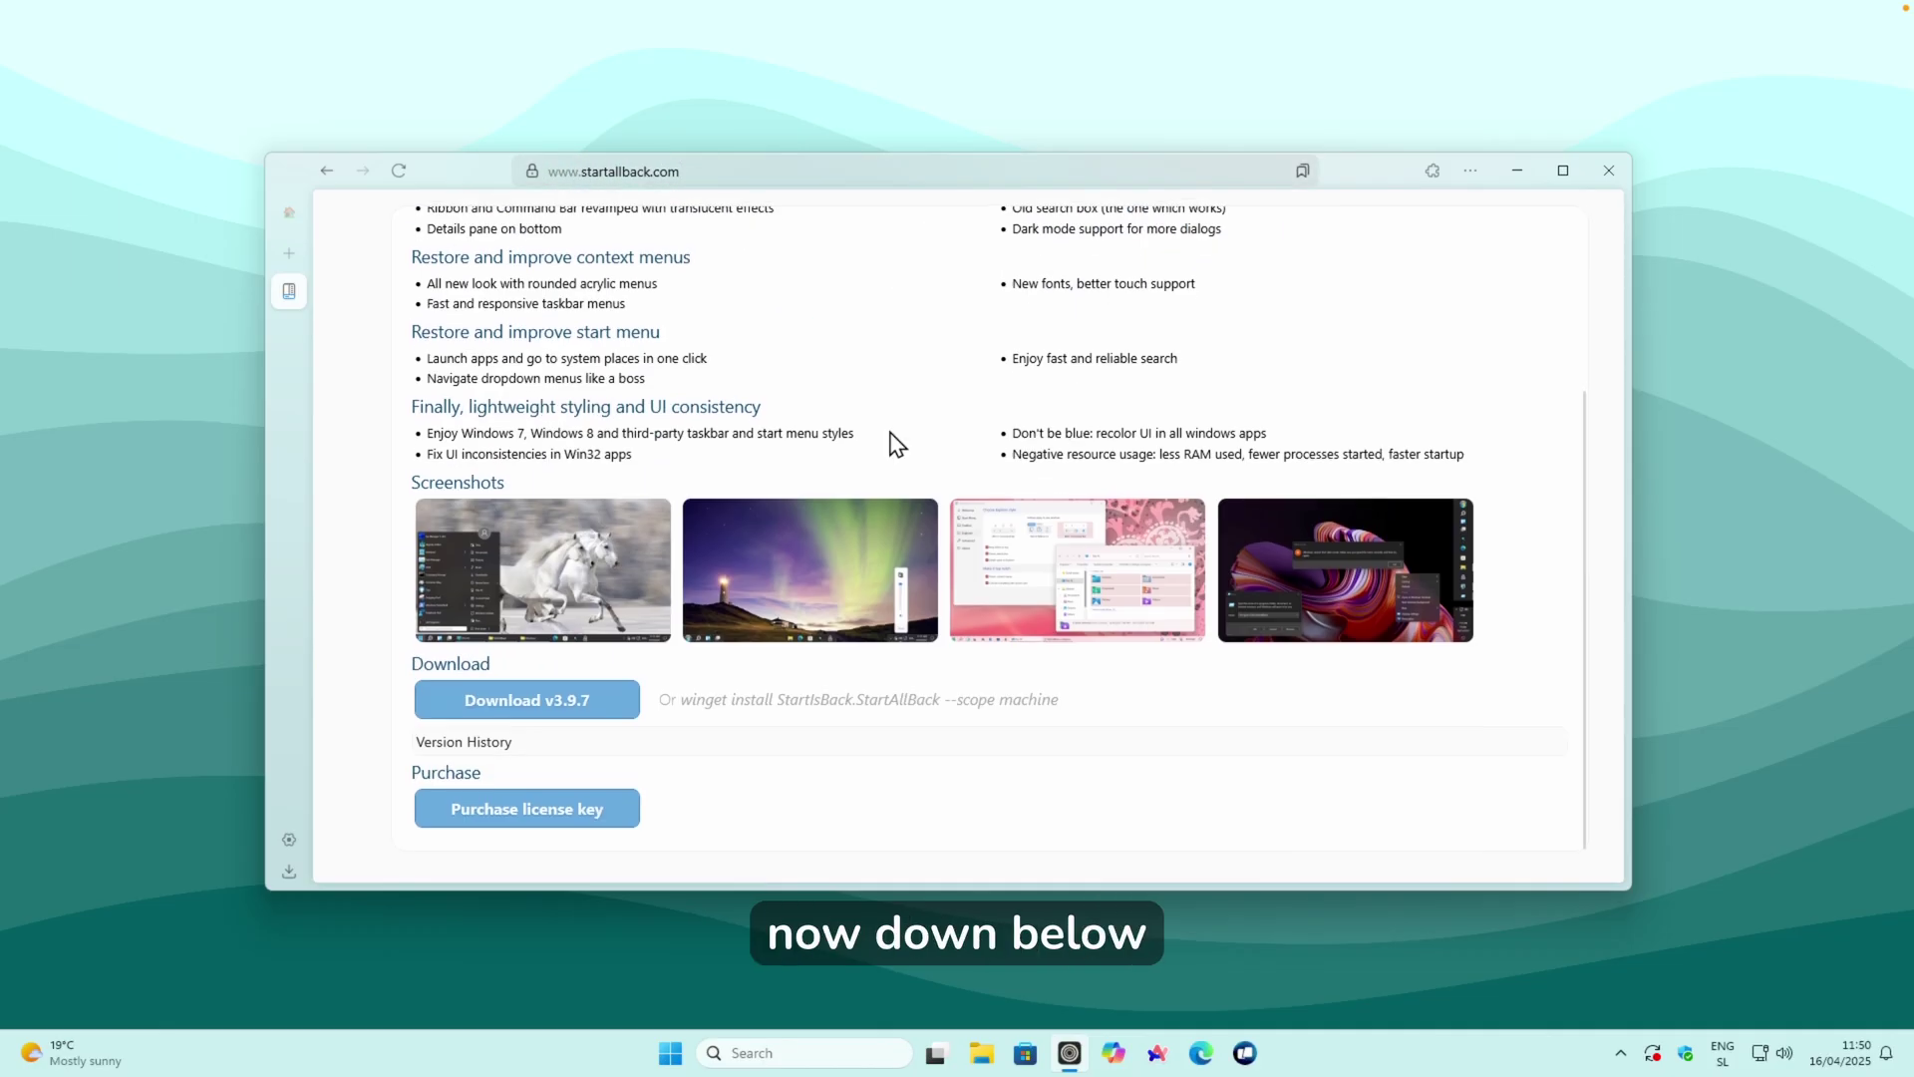
left_click(564, 709)
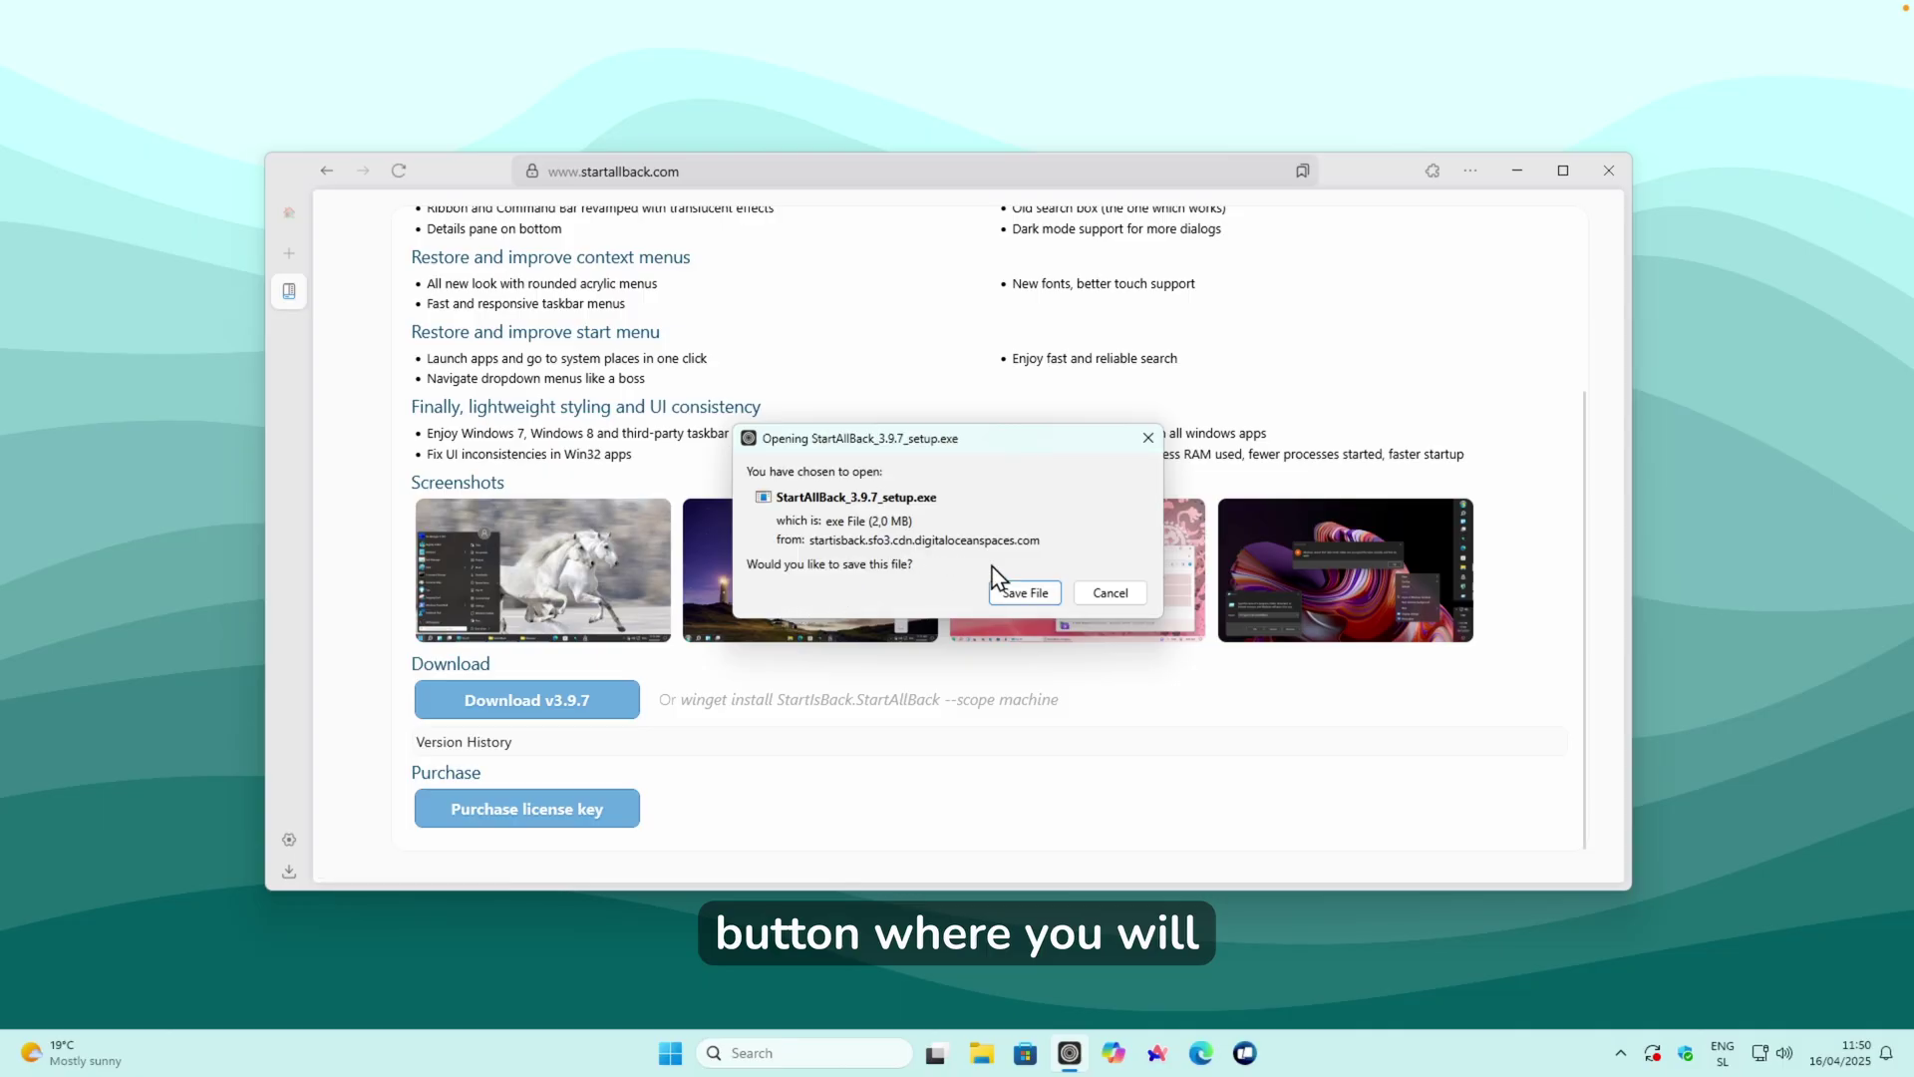
left_click(1035, 596)
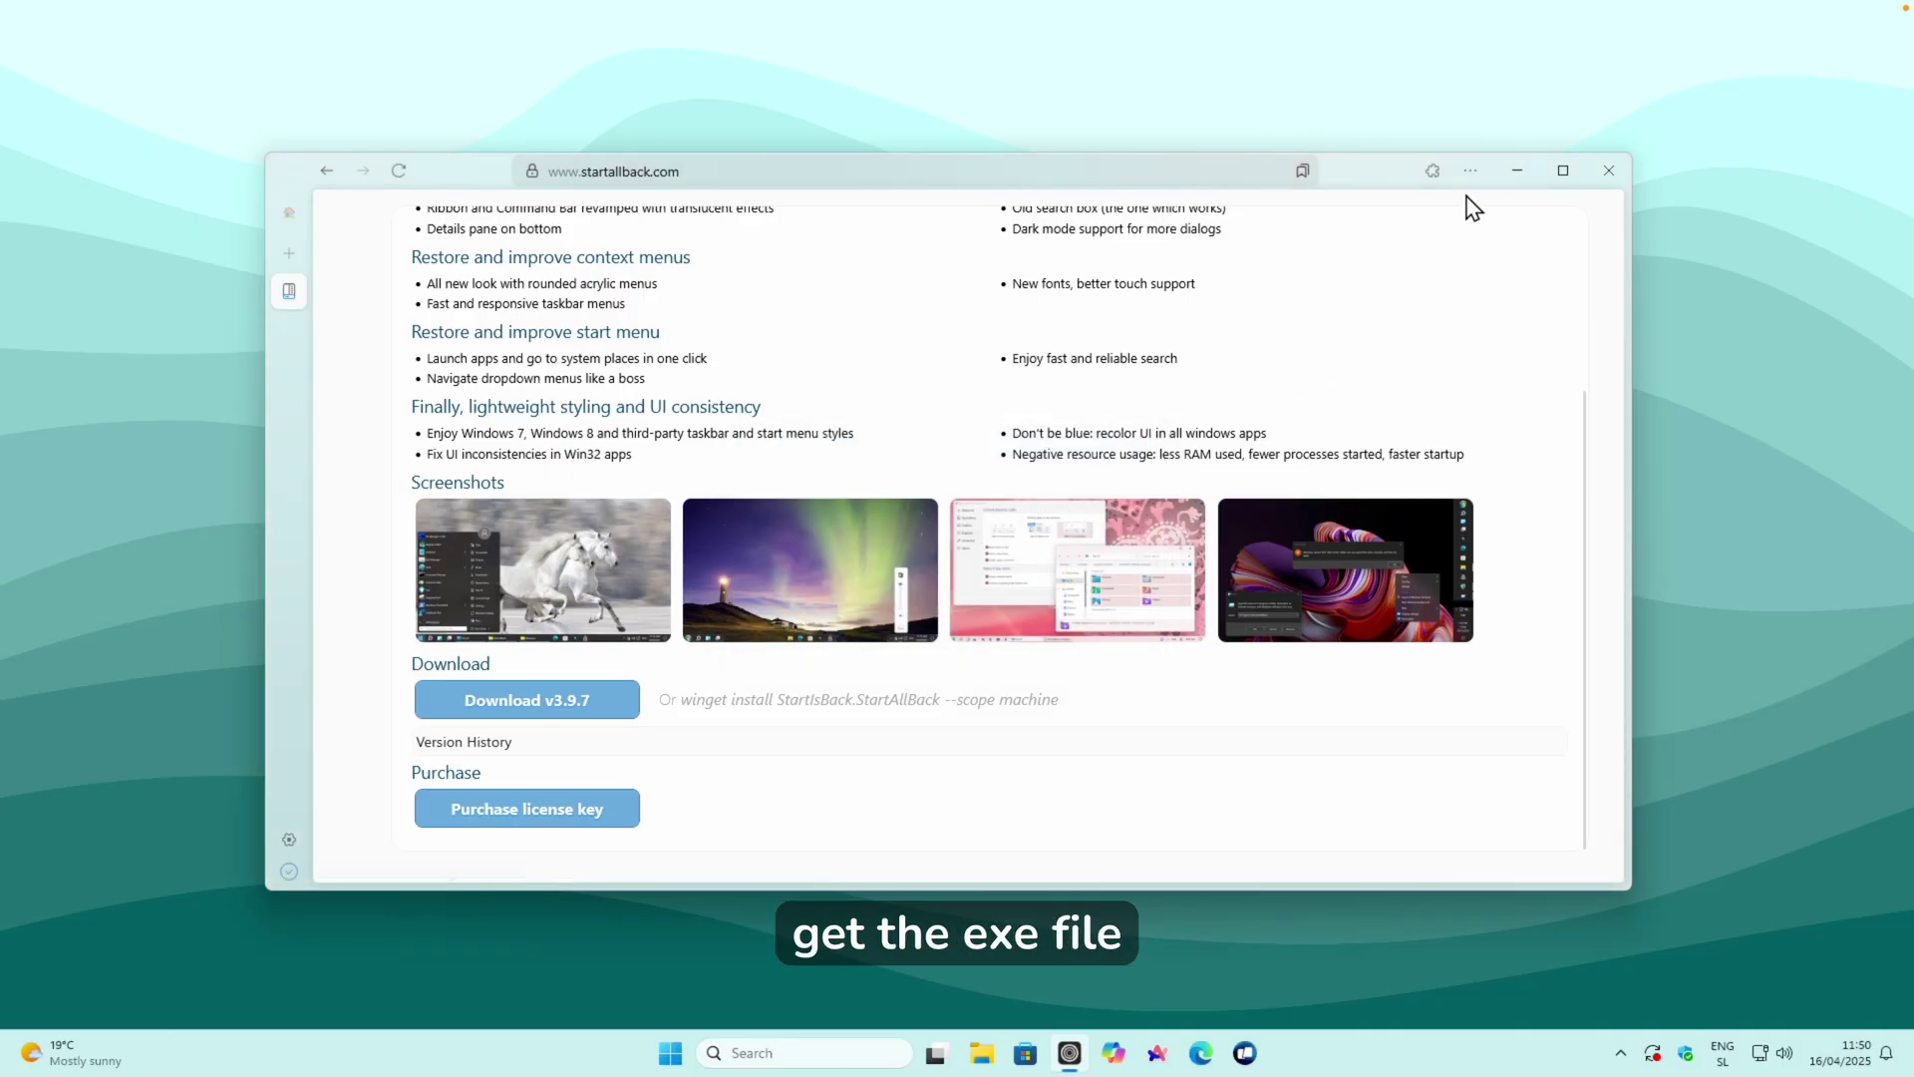
Run StartAllBack_3.9.7_setup.exe from Downloads and install it for everyone, approving the UAC prompt.
left_click(1516, 170)
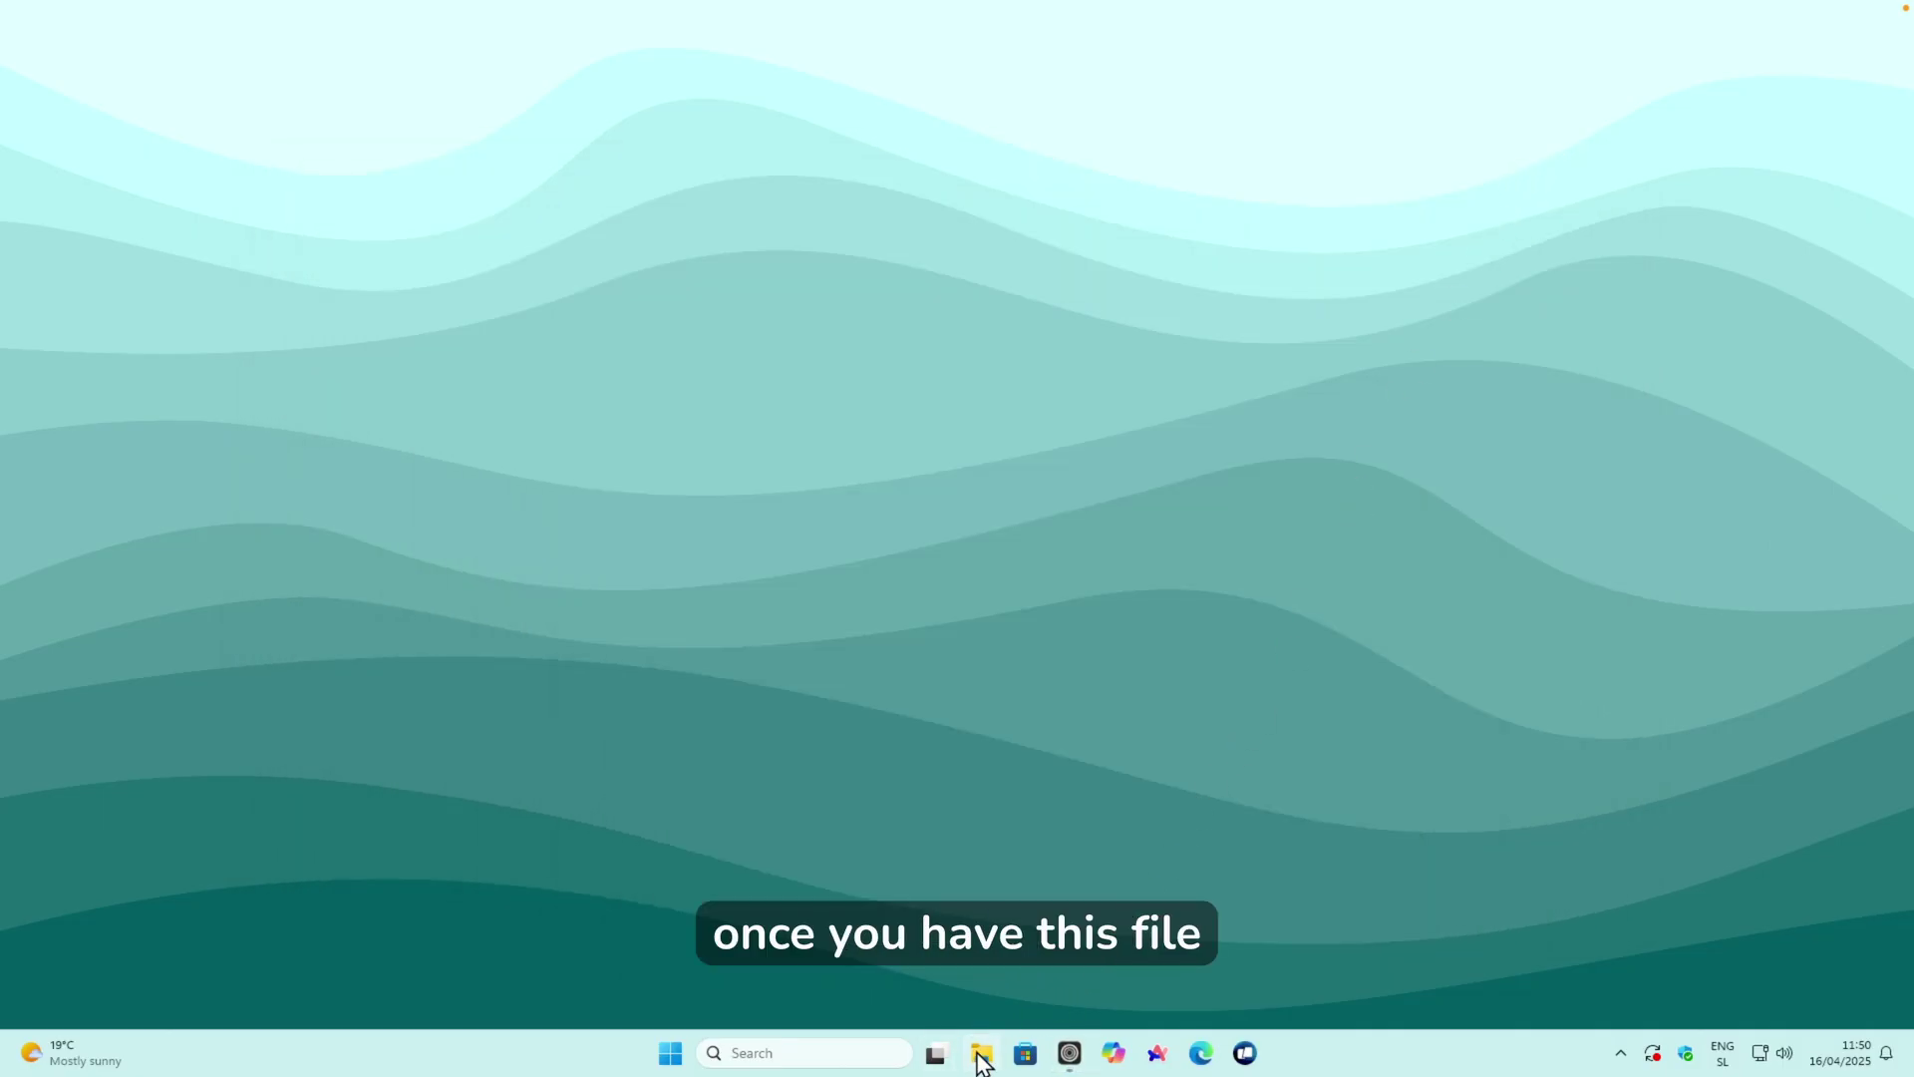
left_click(981, 1054)
left_click(507, 551)
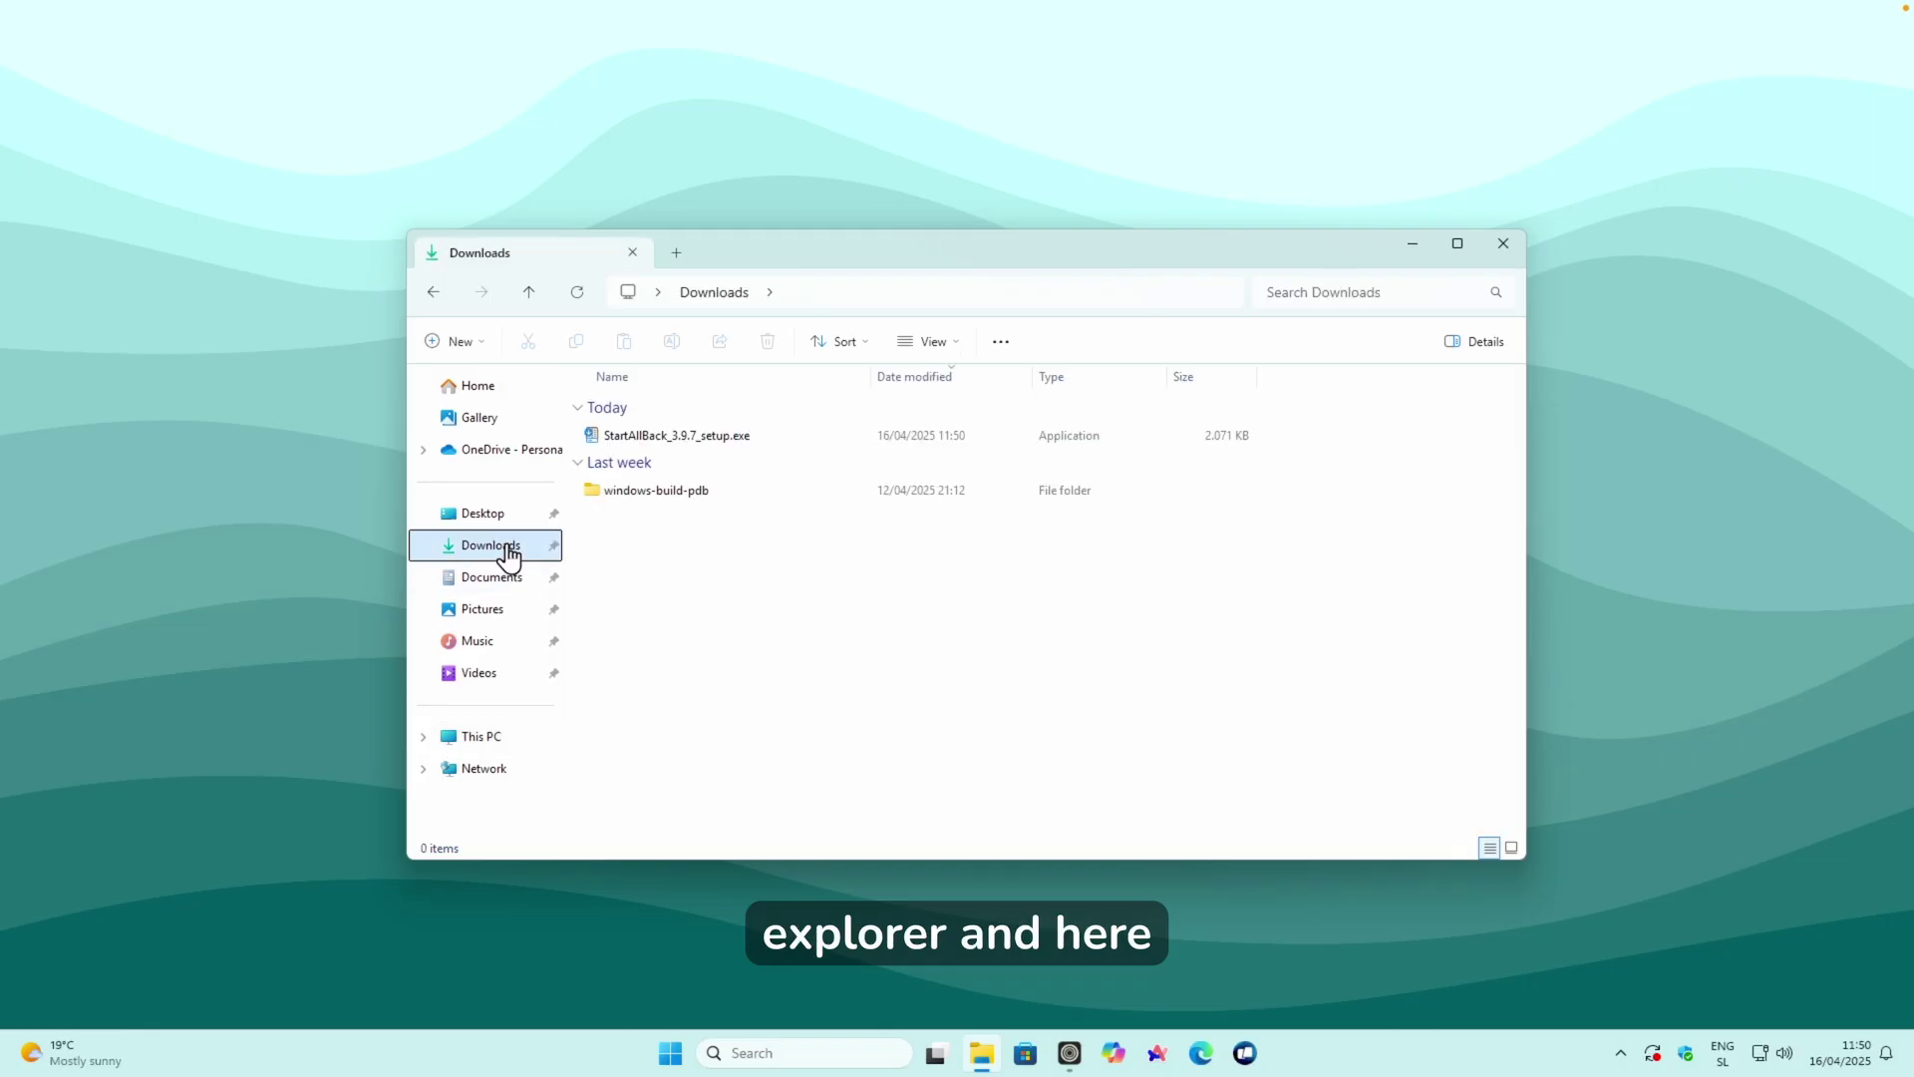
double_click(749, 444)
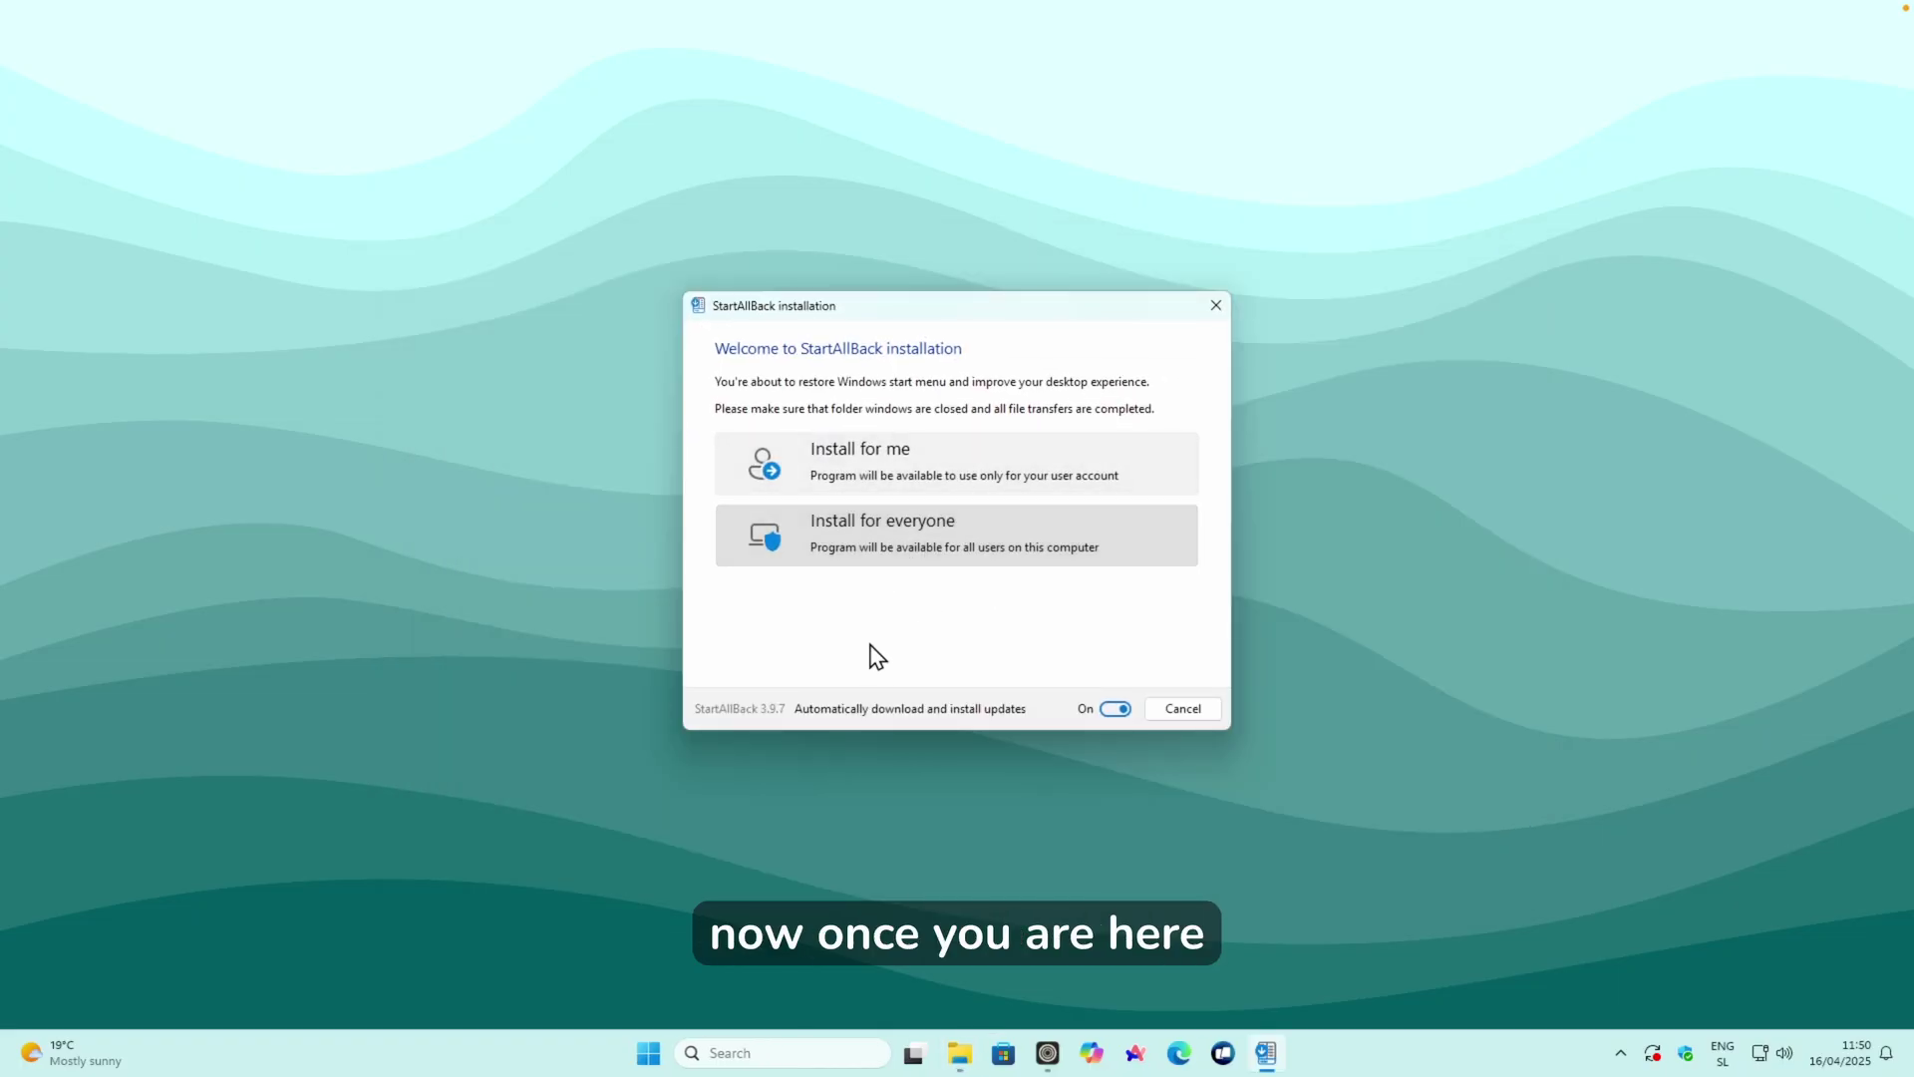
left_click(914, 535)
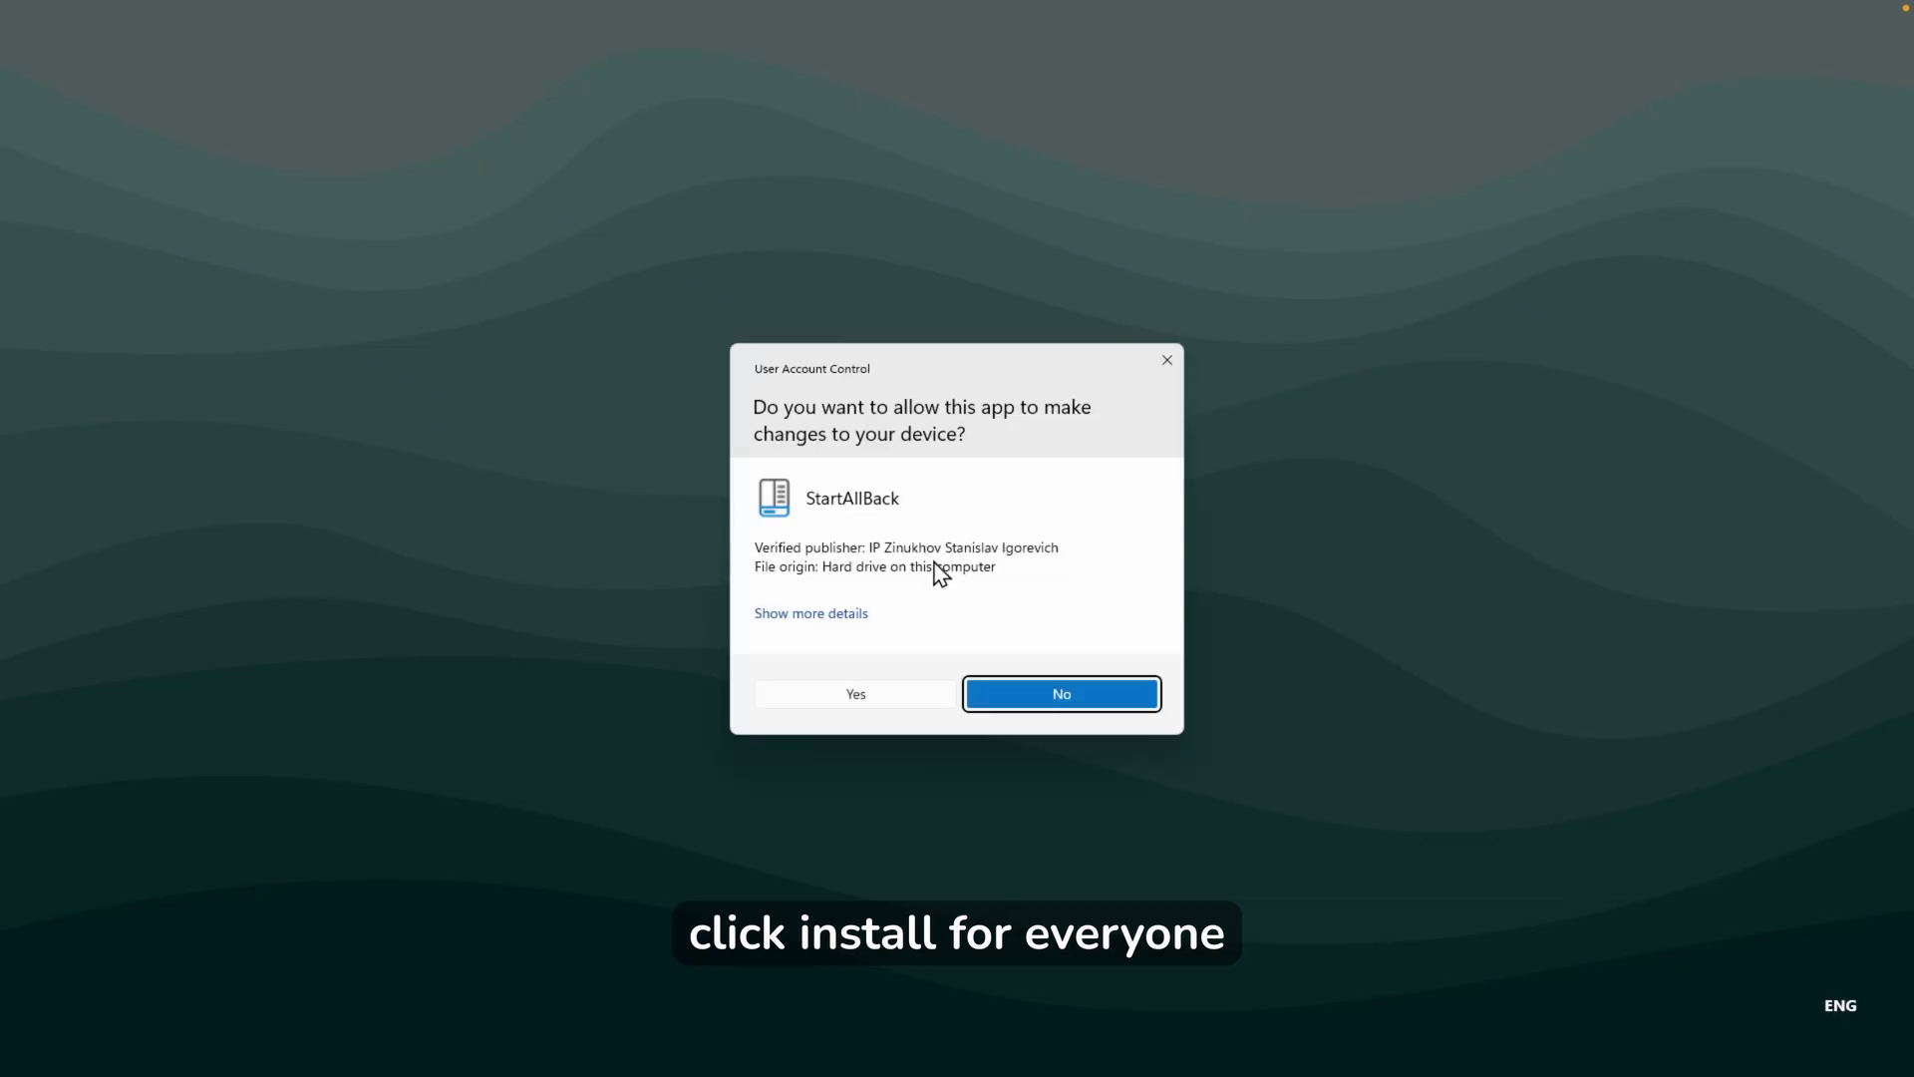
left_click(908, 697)
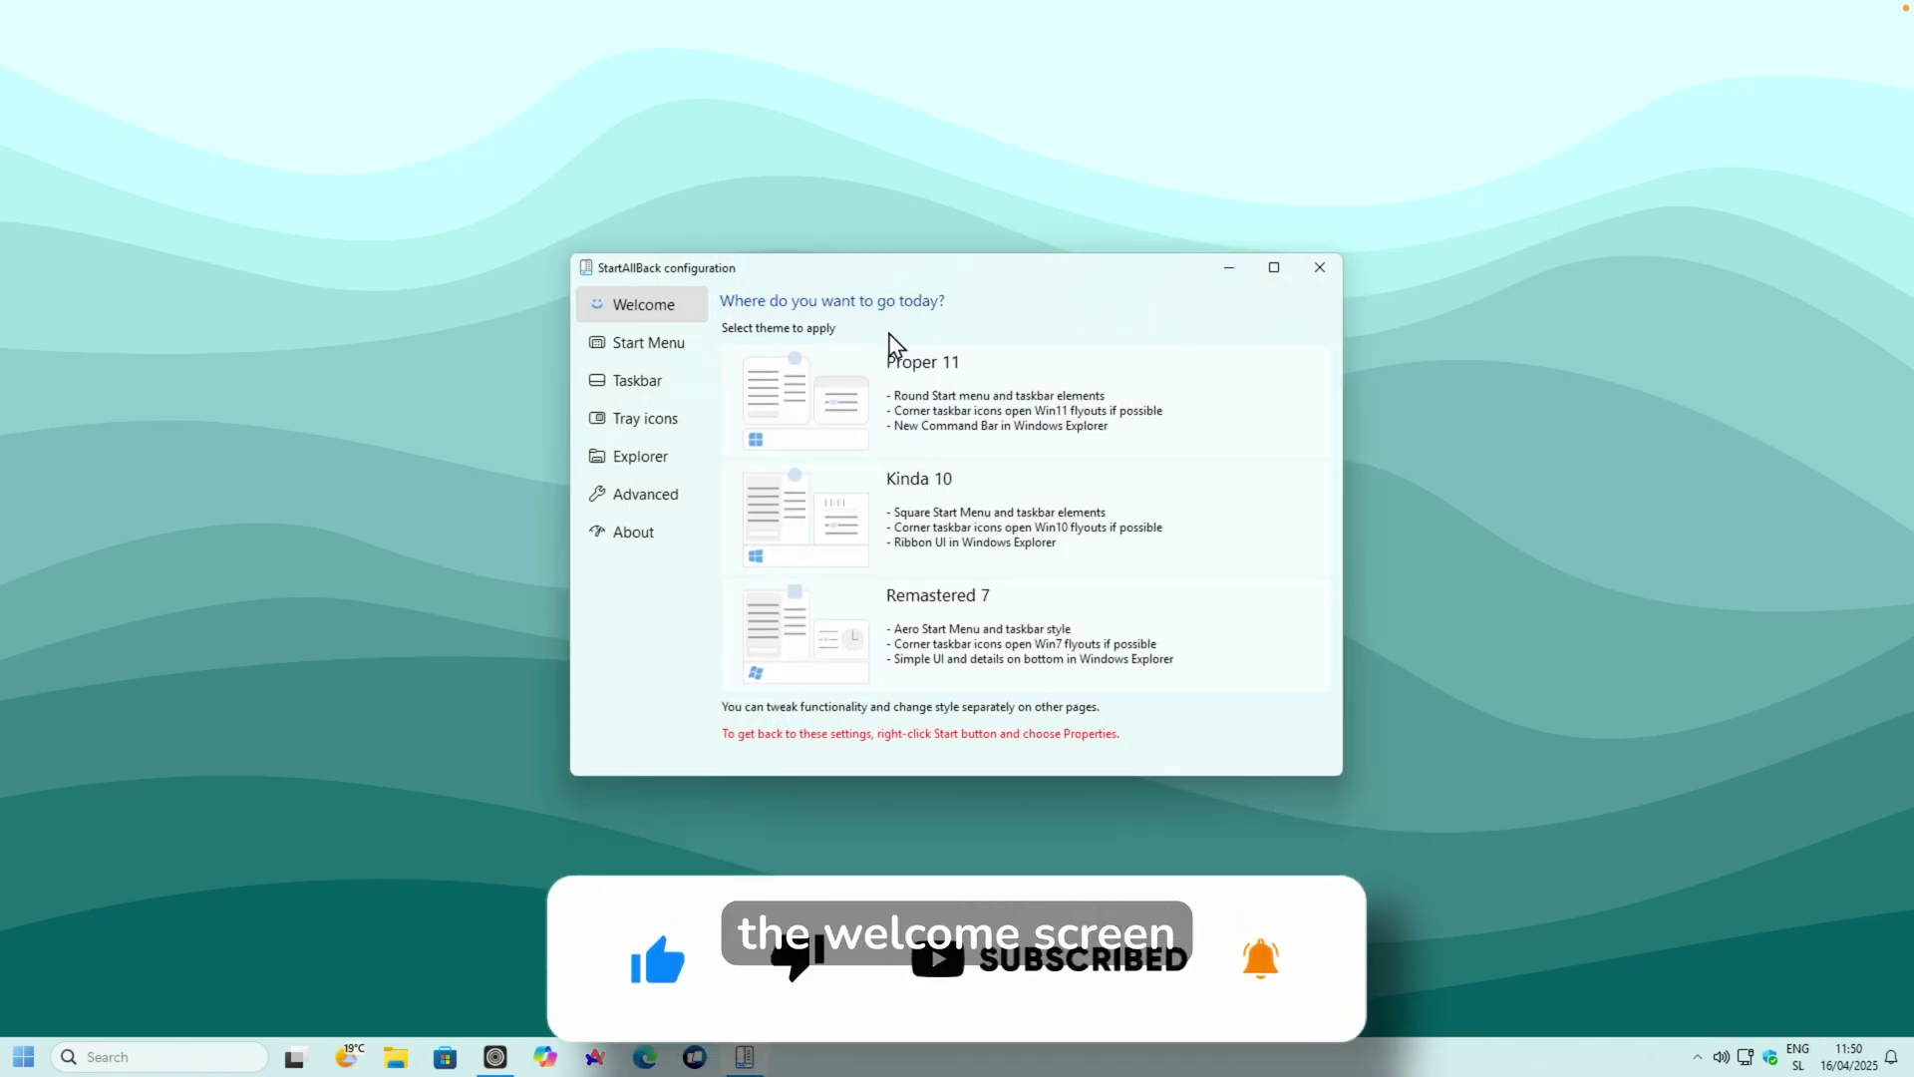
Apply the Proper 11 theme and view the resulting classic Start menu.
left_click(942, 397)
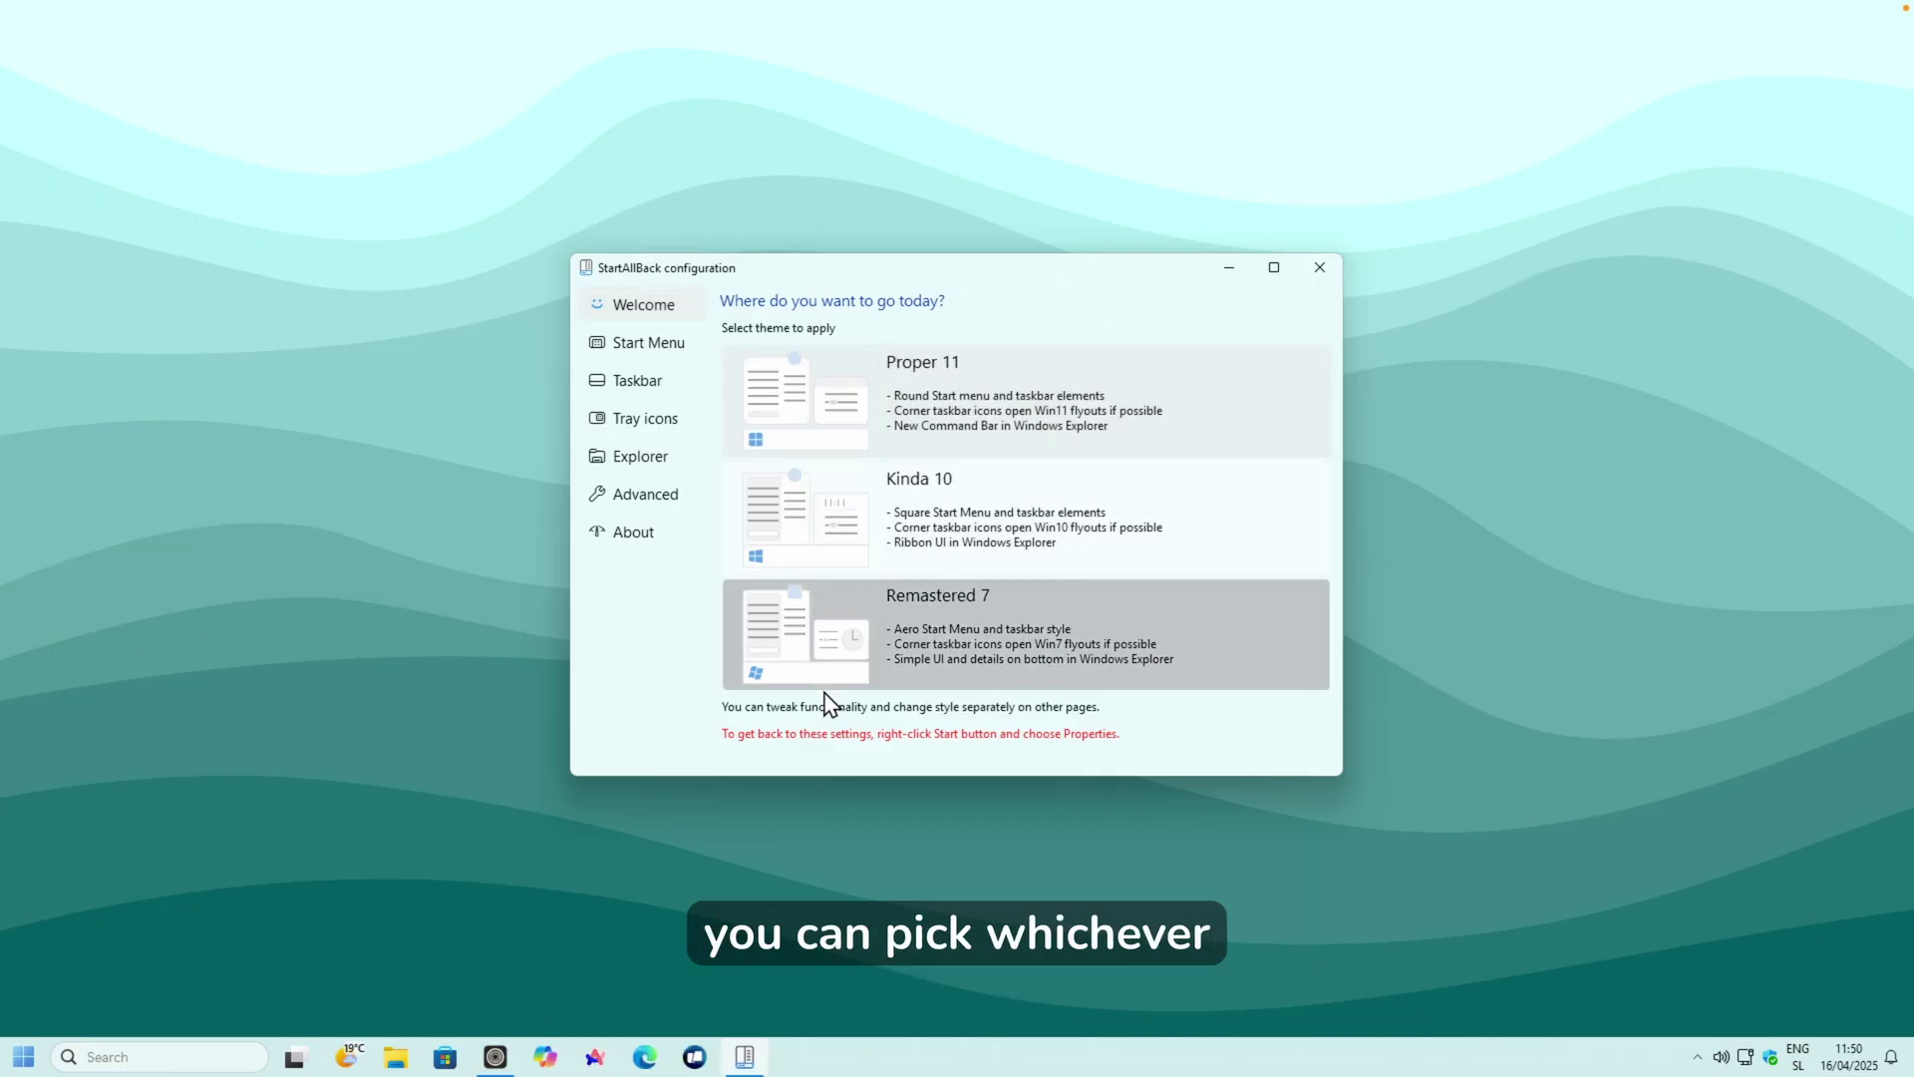
key("super")
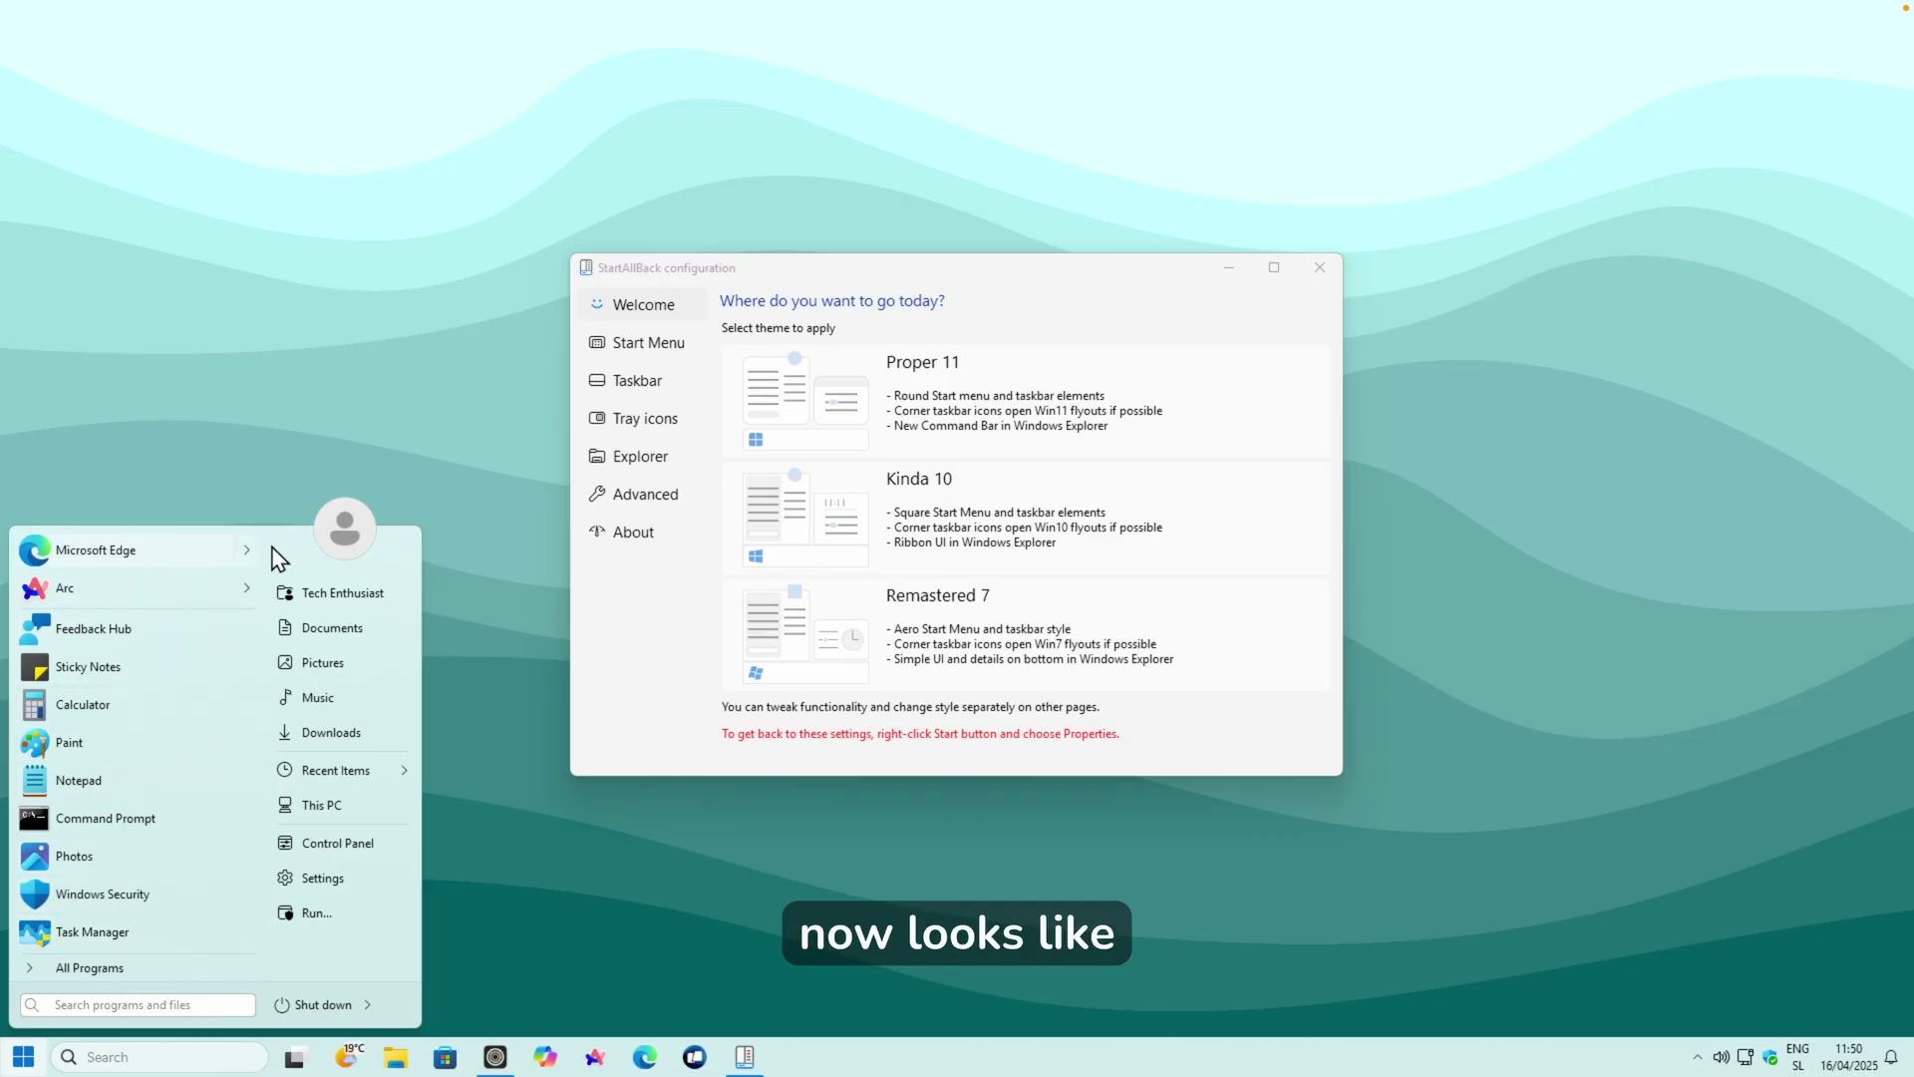
Centre the taskbar icons together with the Start button and enable Plumpness.
left_click(686, 392)
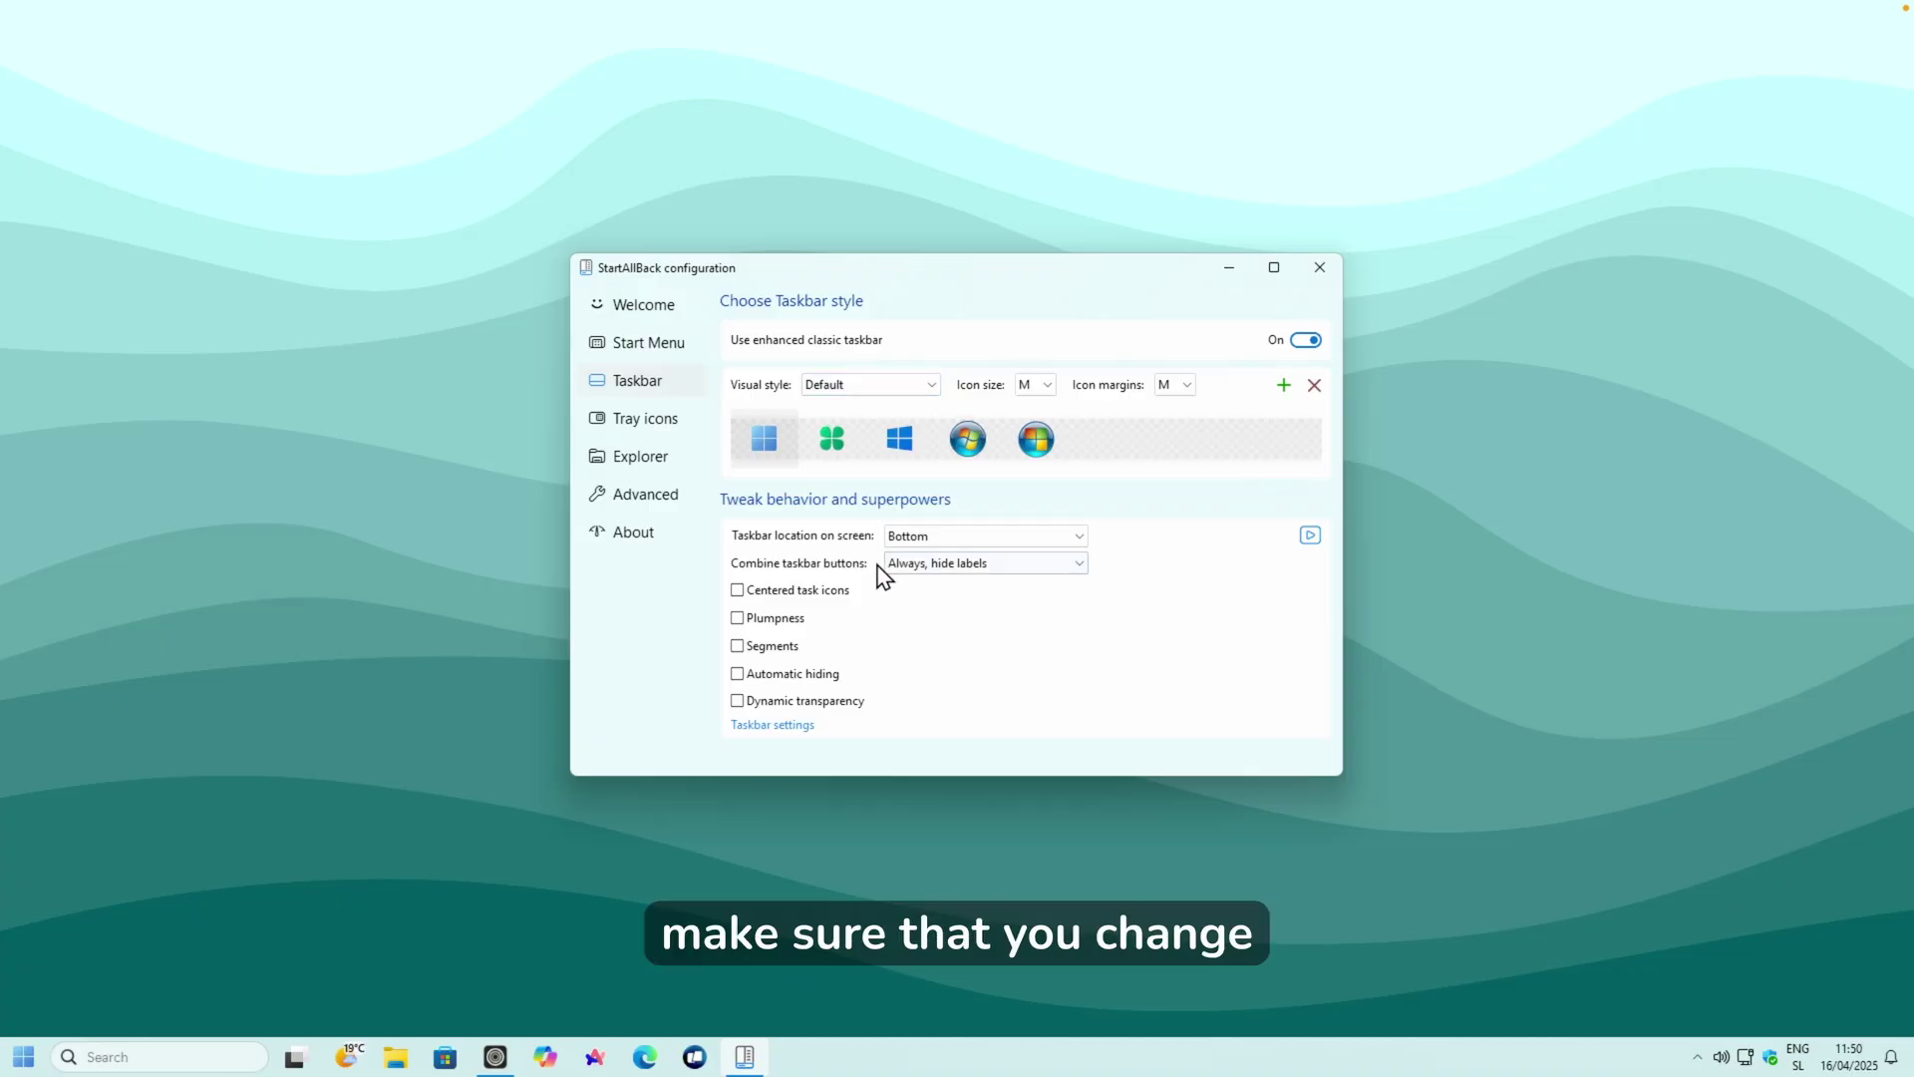
left_click(809, 592)
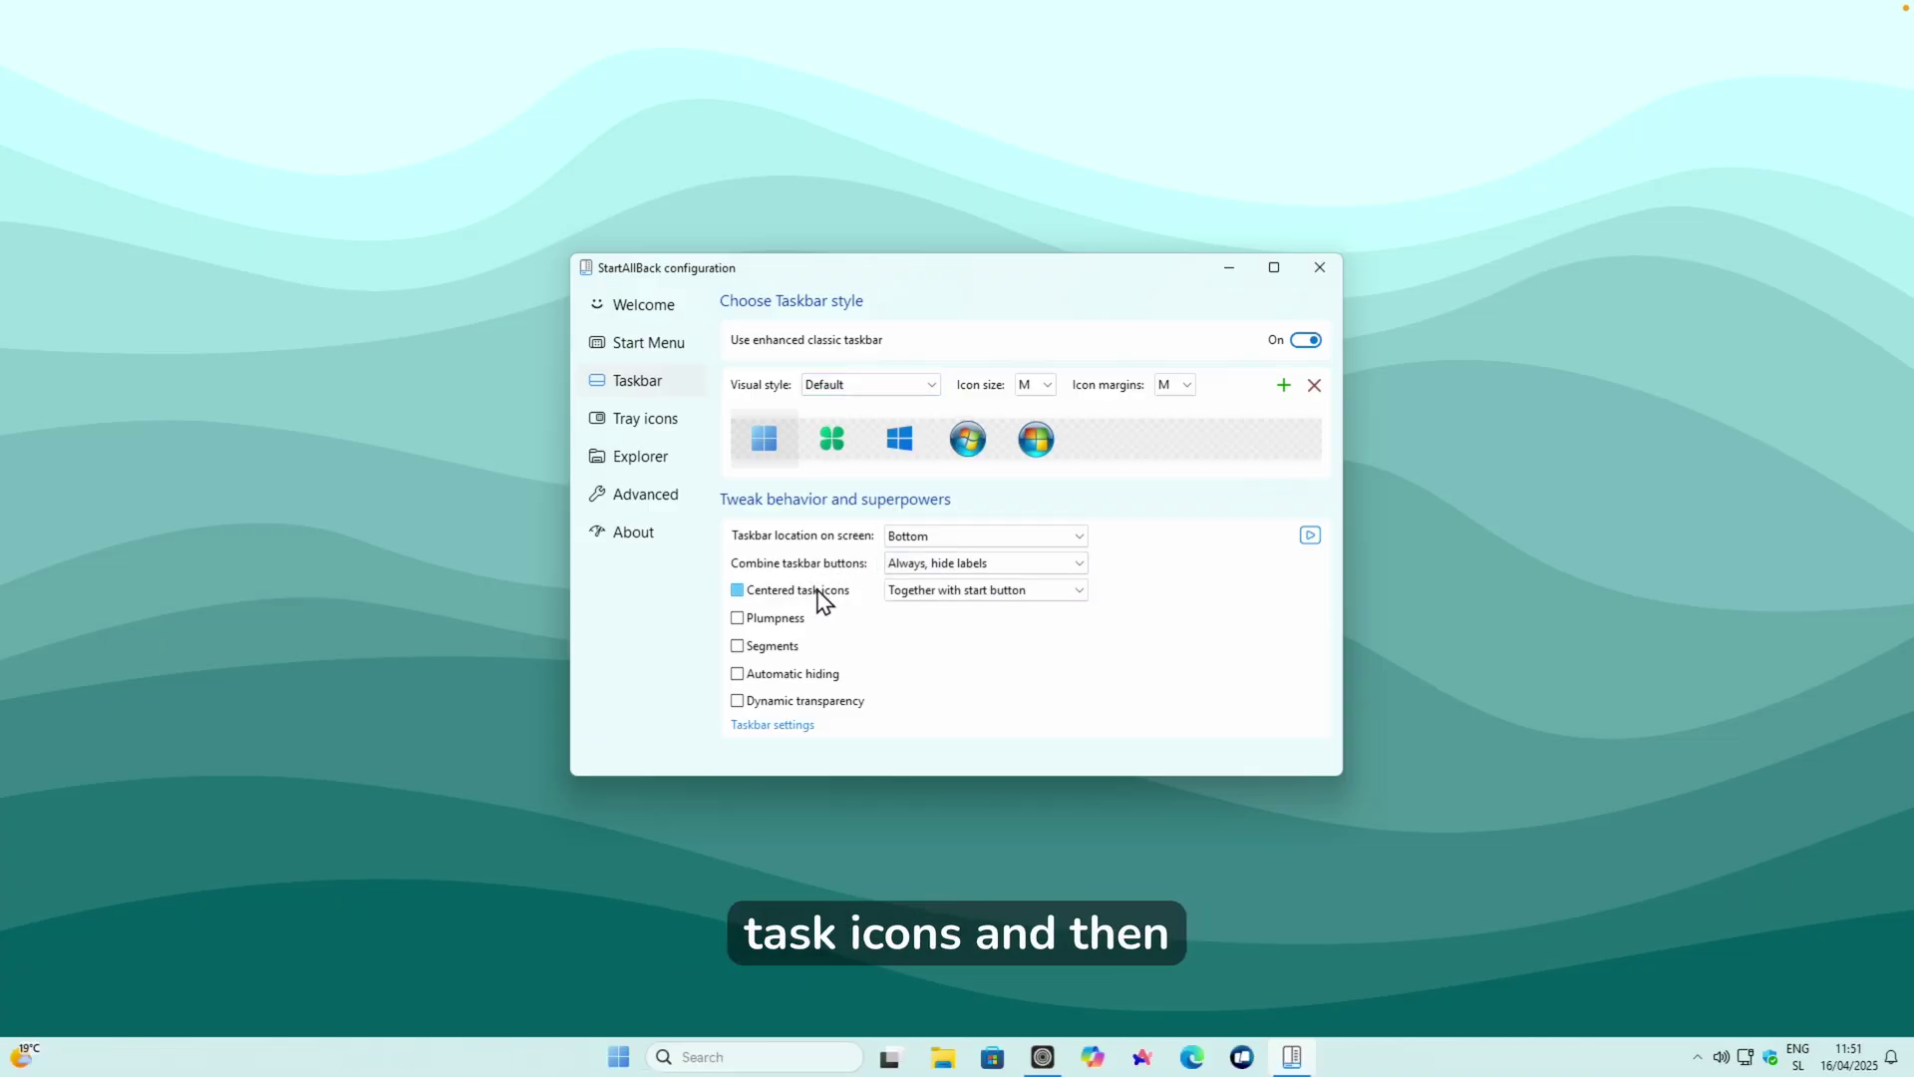
left_click(907, 590)
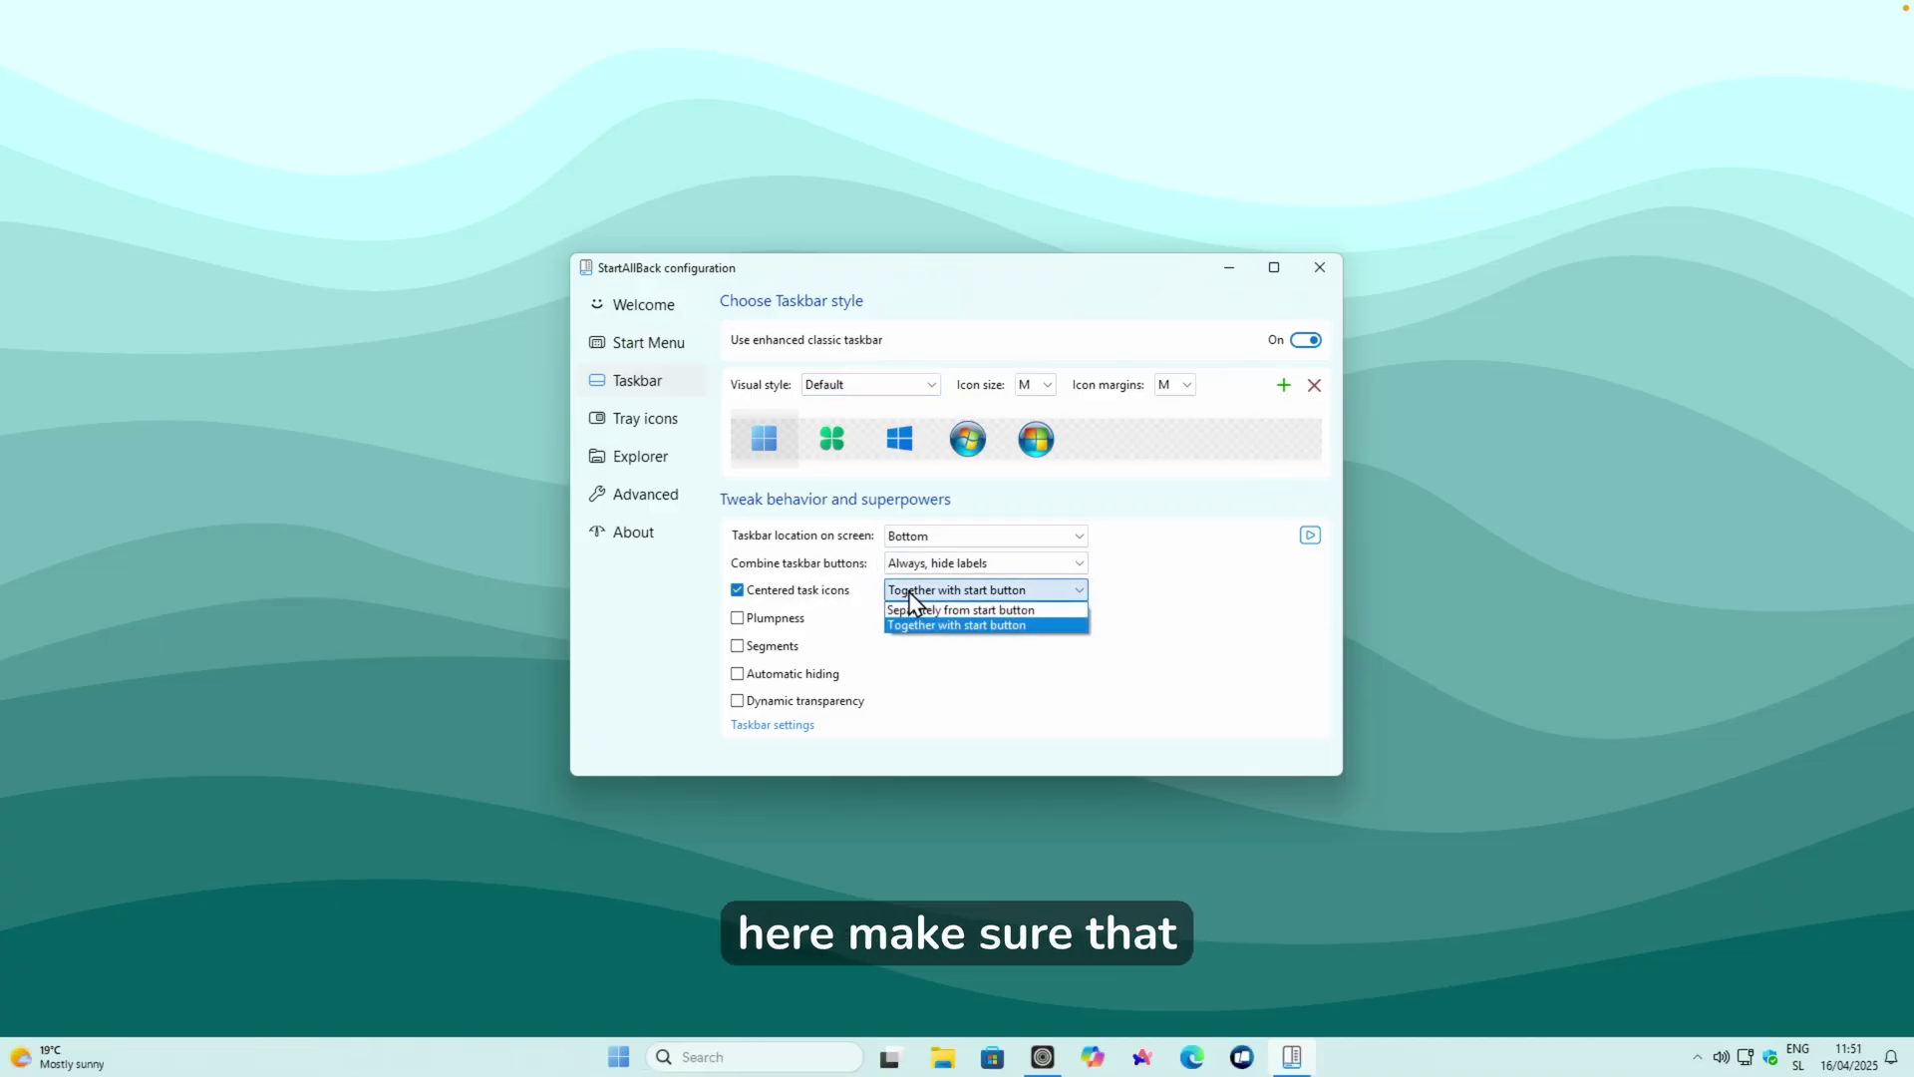
left_click(980, 626)
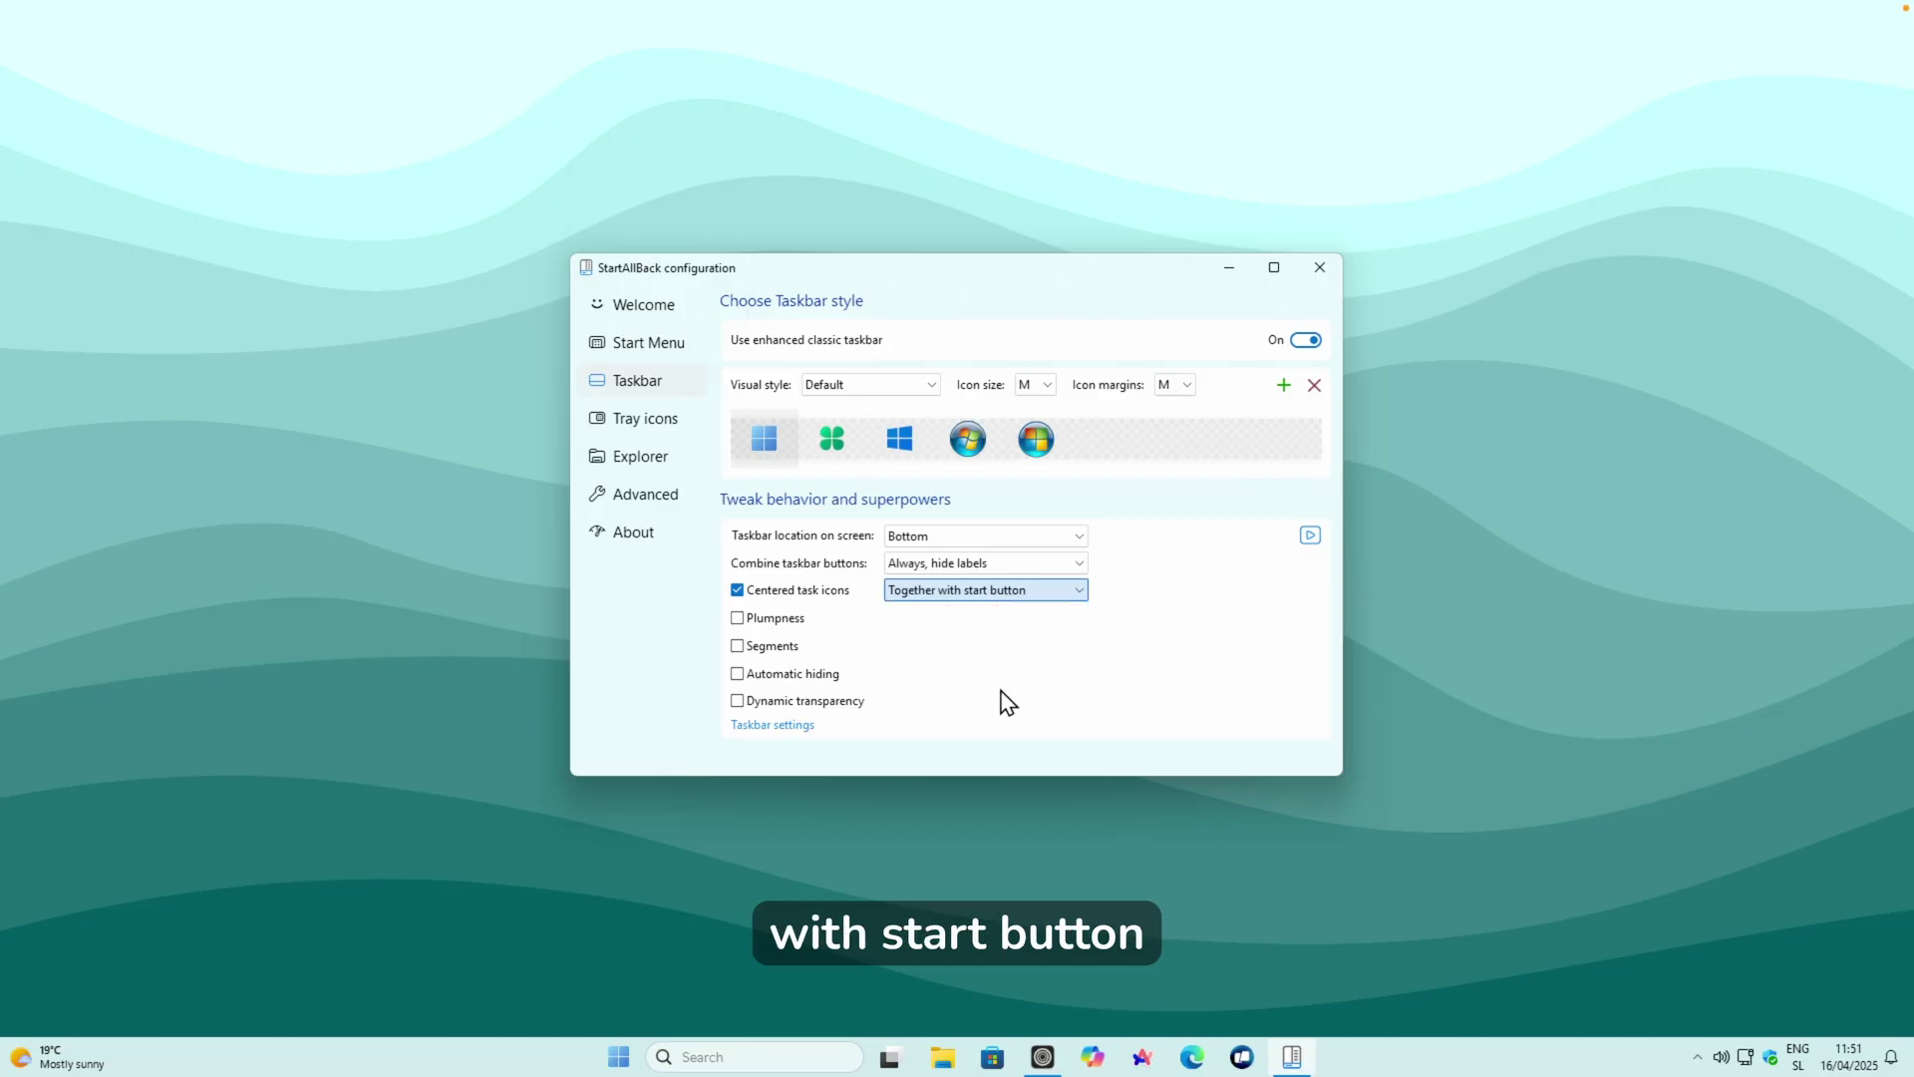
left_click(778, 620)
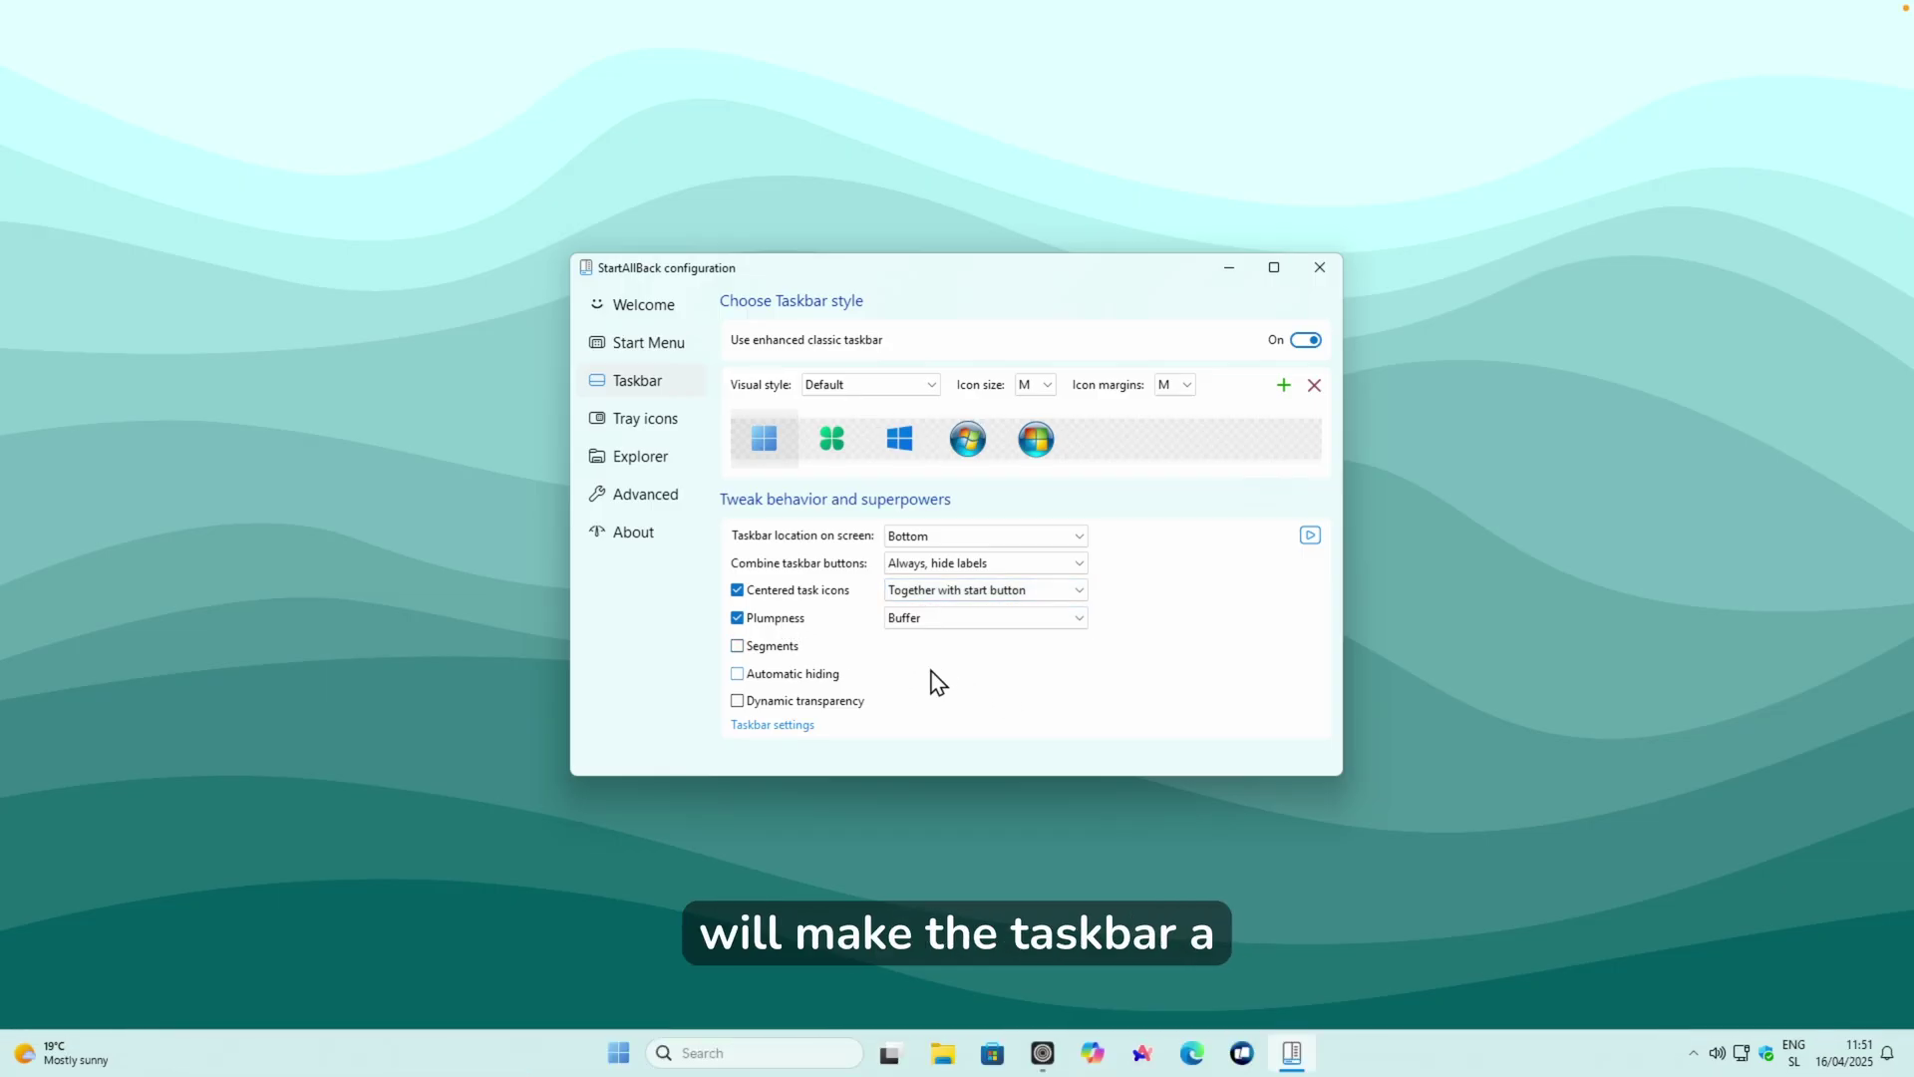
Set Segments to Just central segment and enable Automatic hiding with Dynamic shyness.
left_click(773, 653)
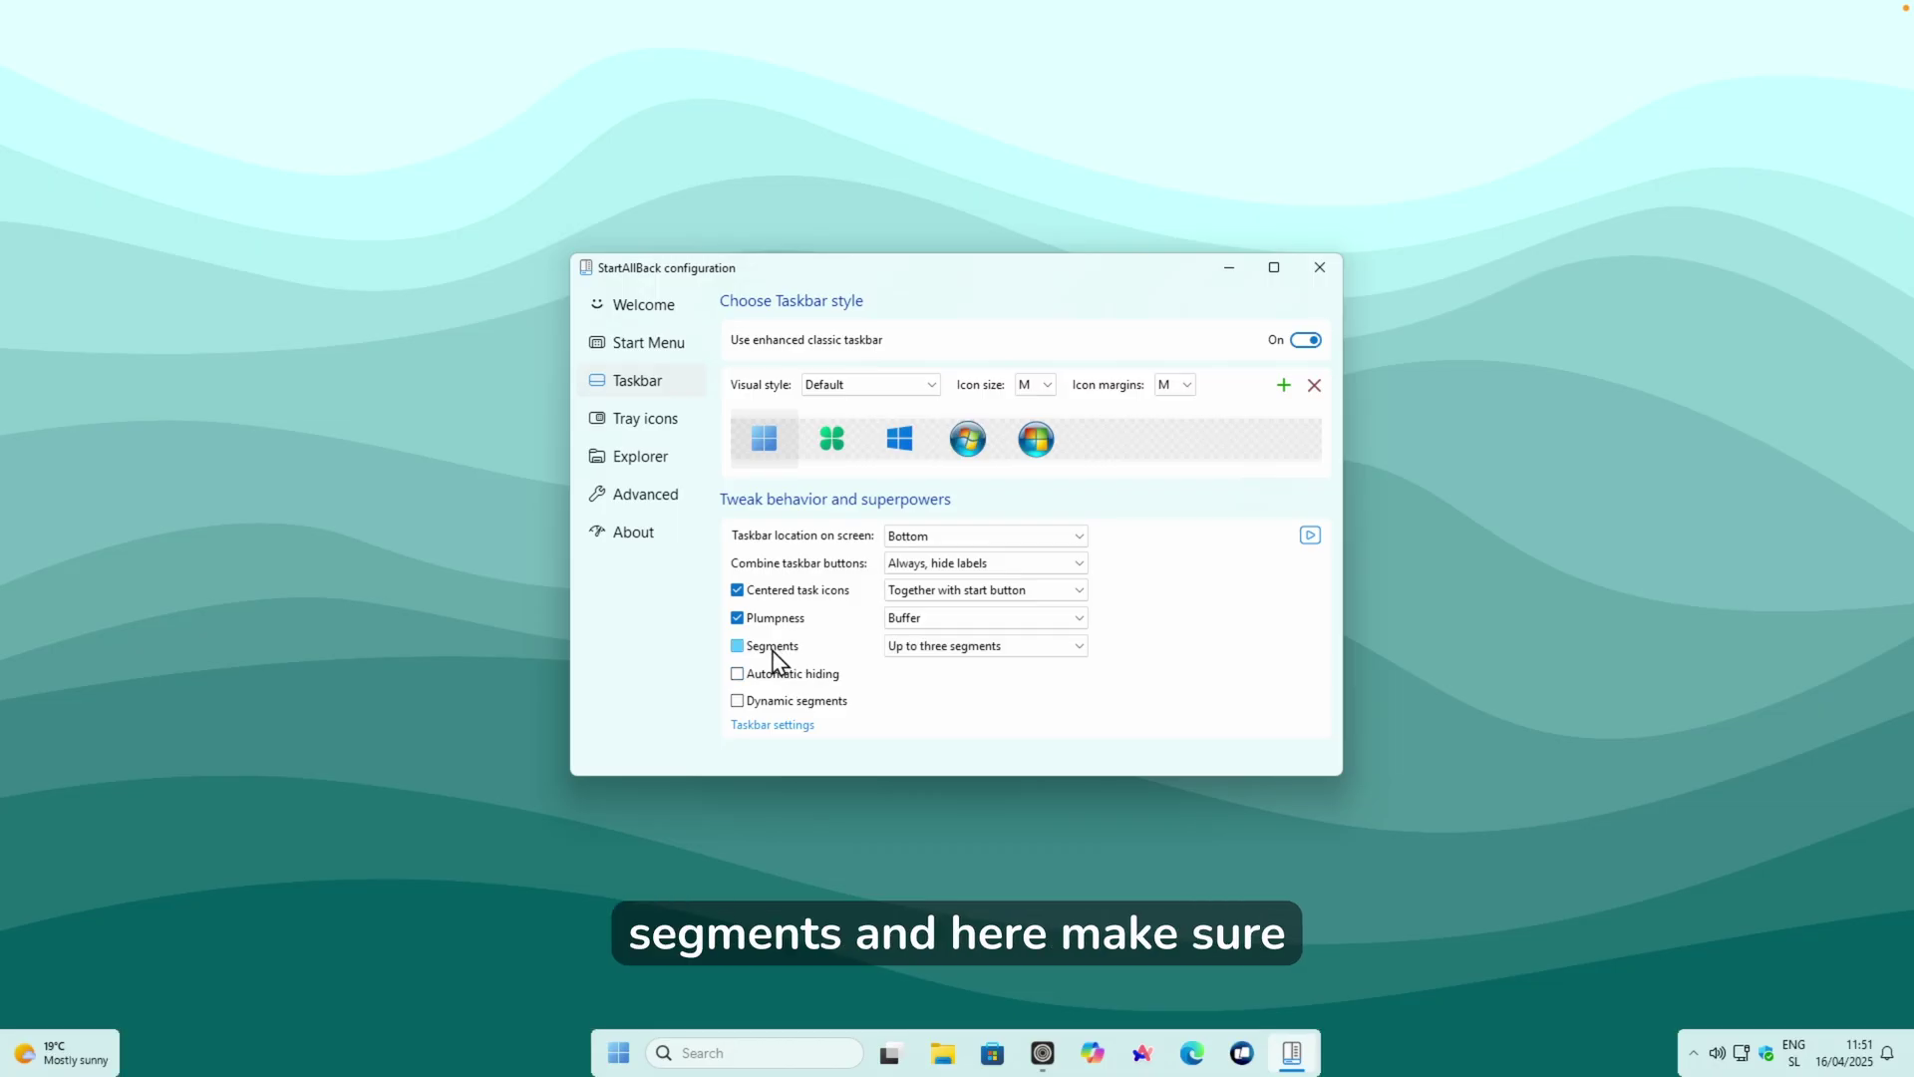
left_click(947, 648)
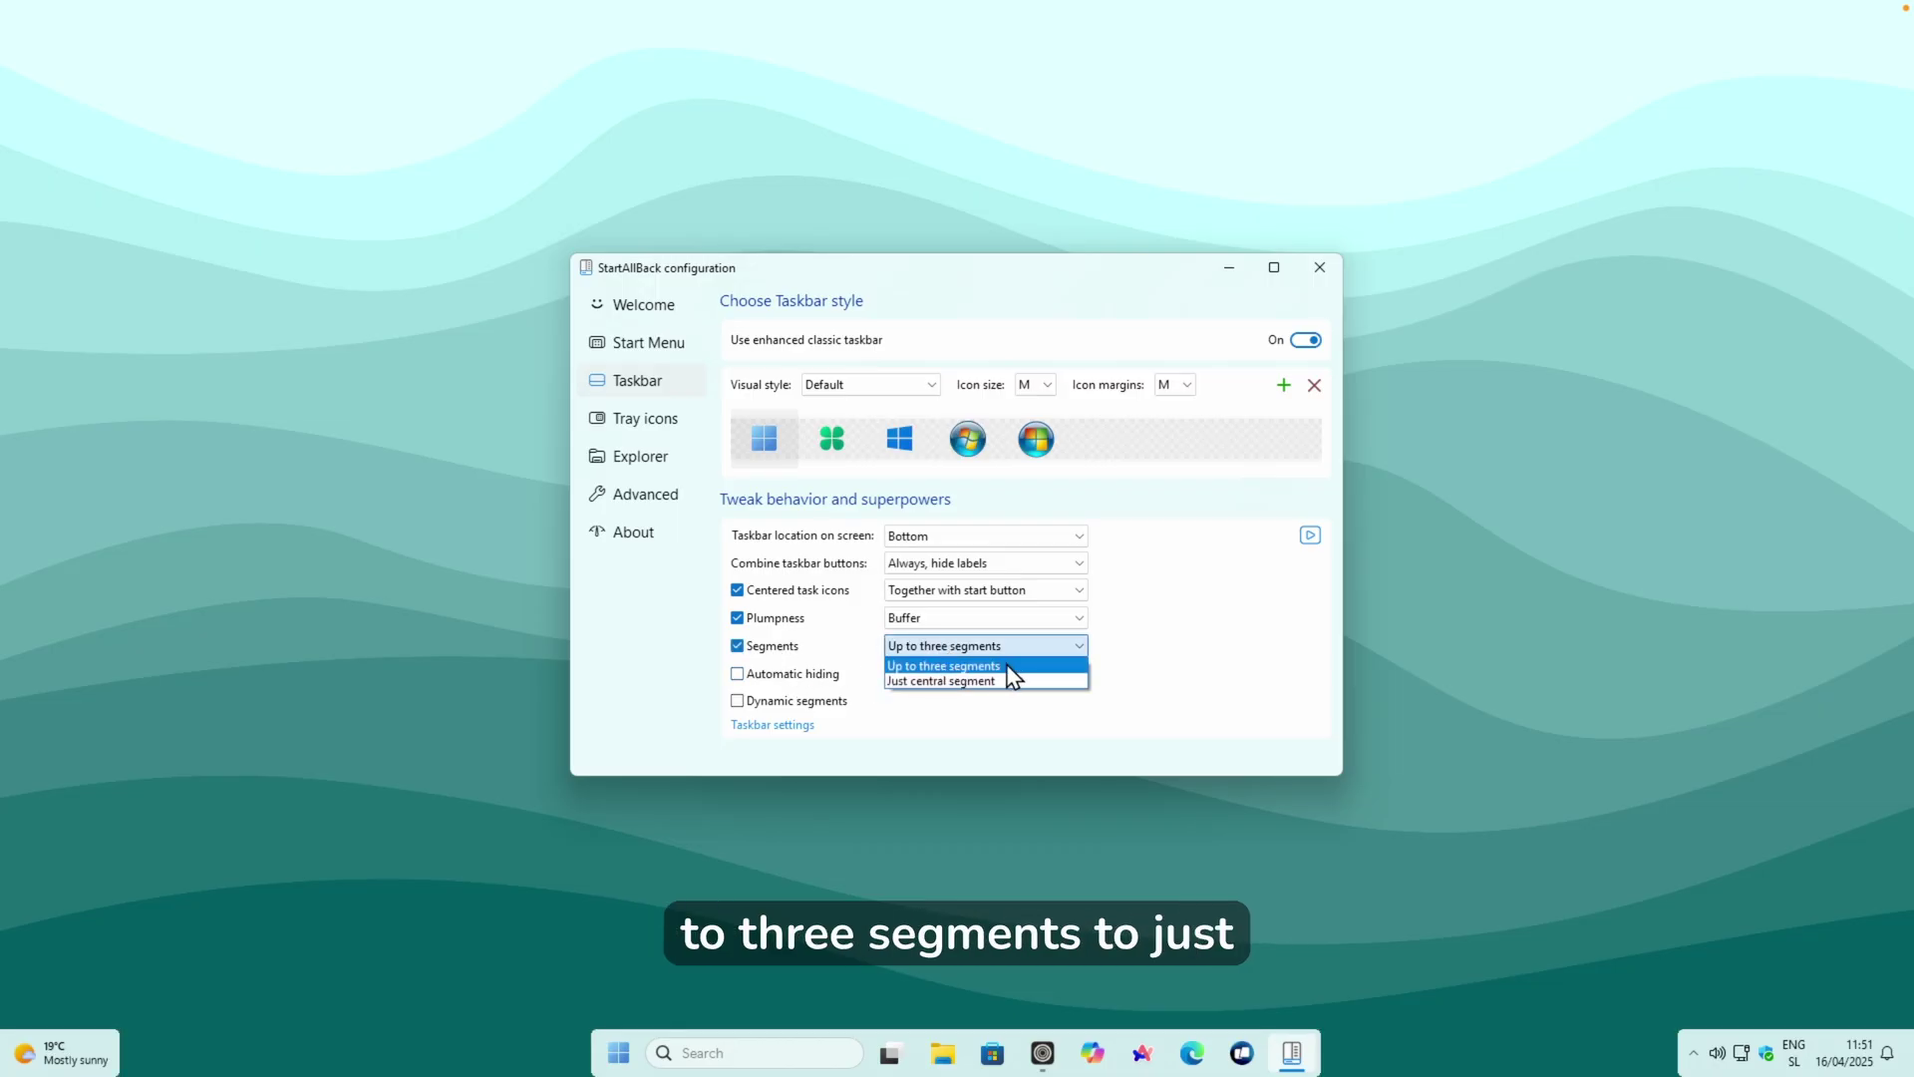
left_click(985, 682)
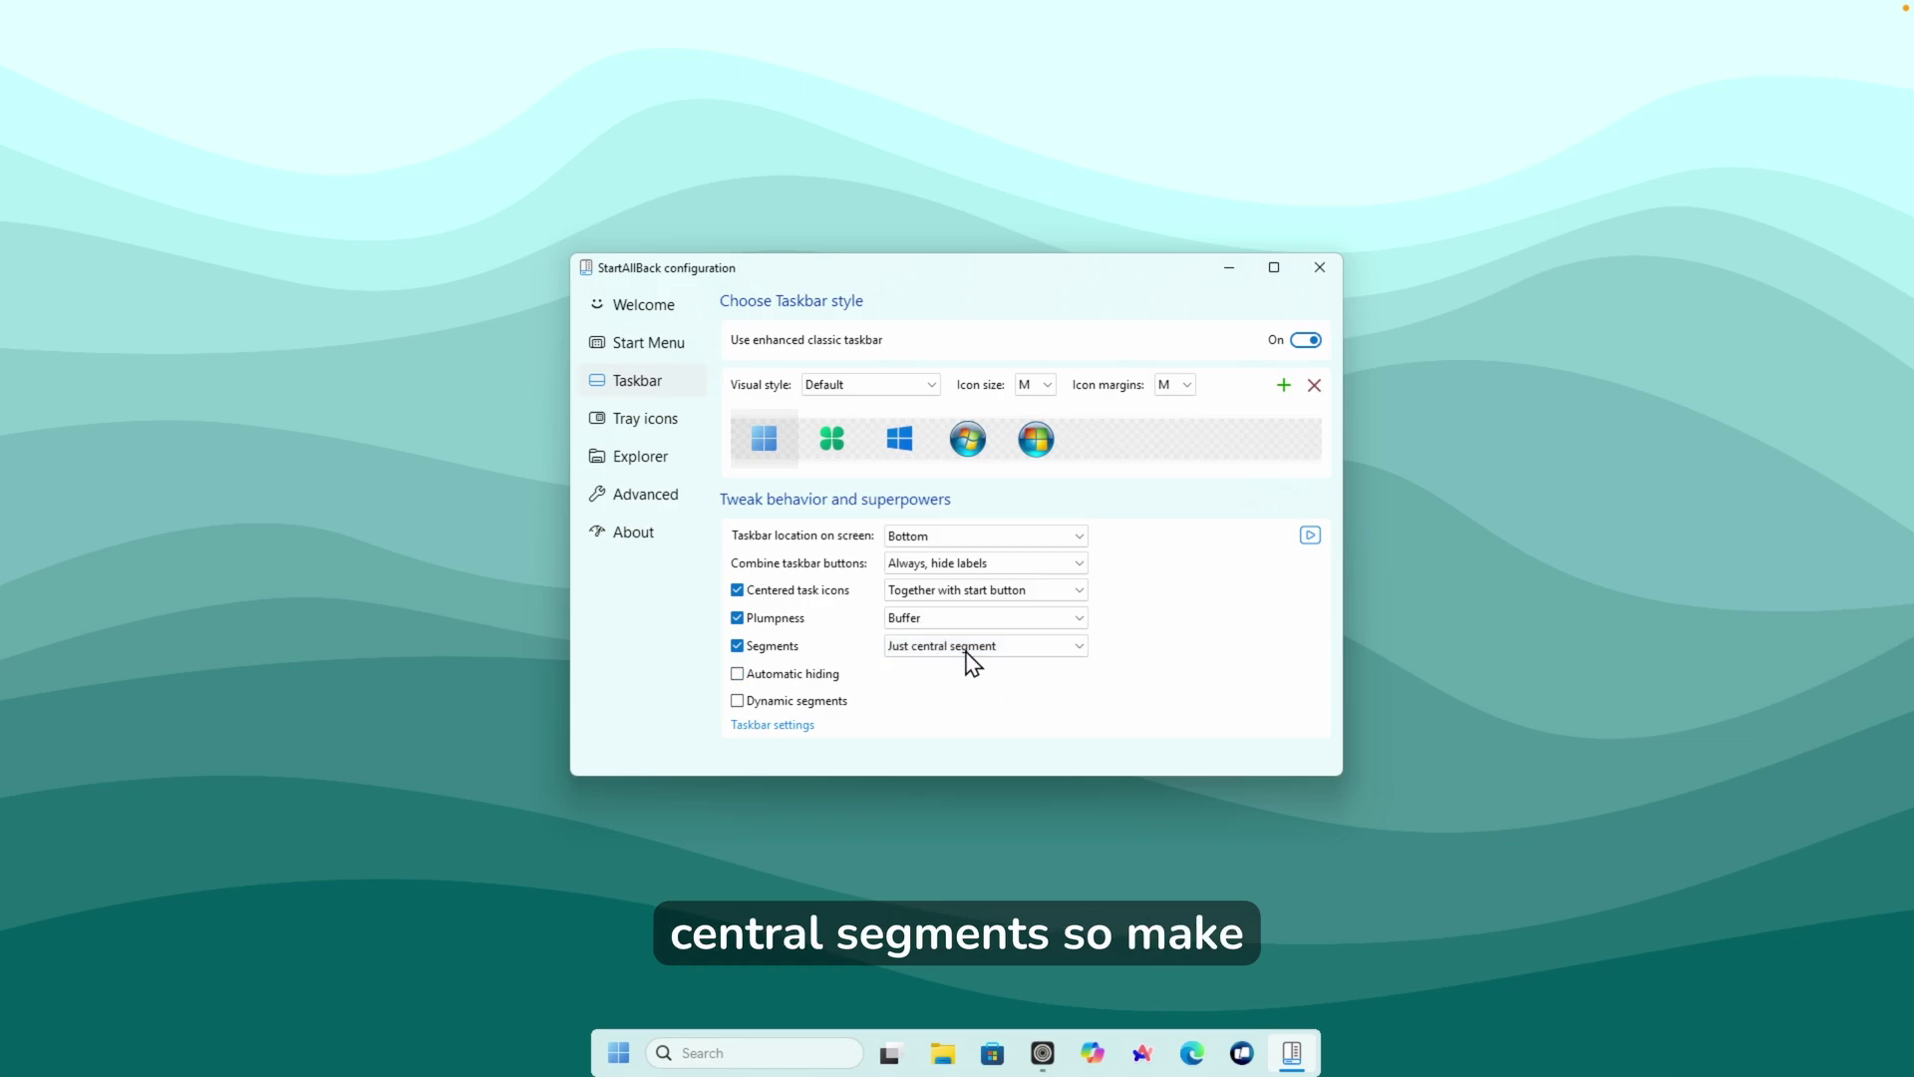
left_click(789, 675)
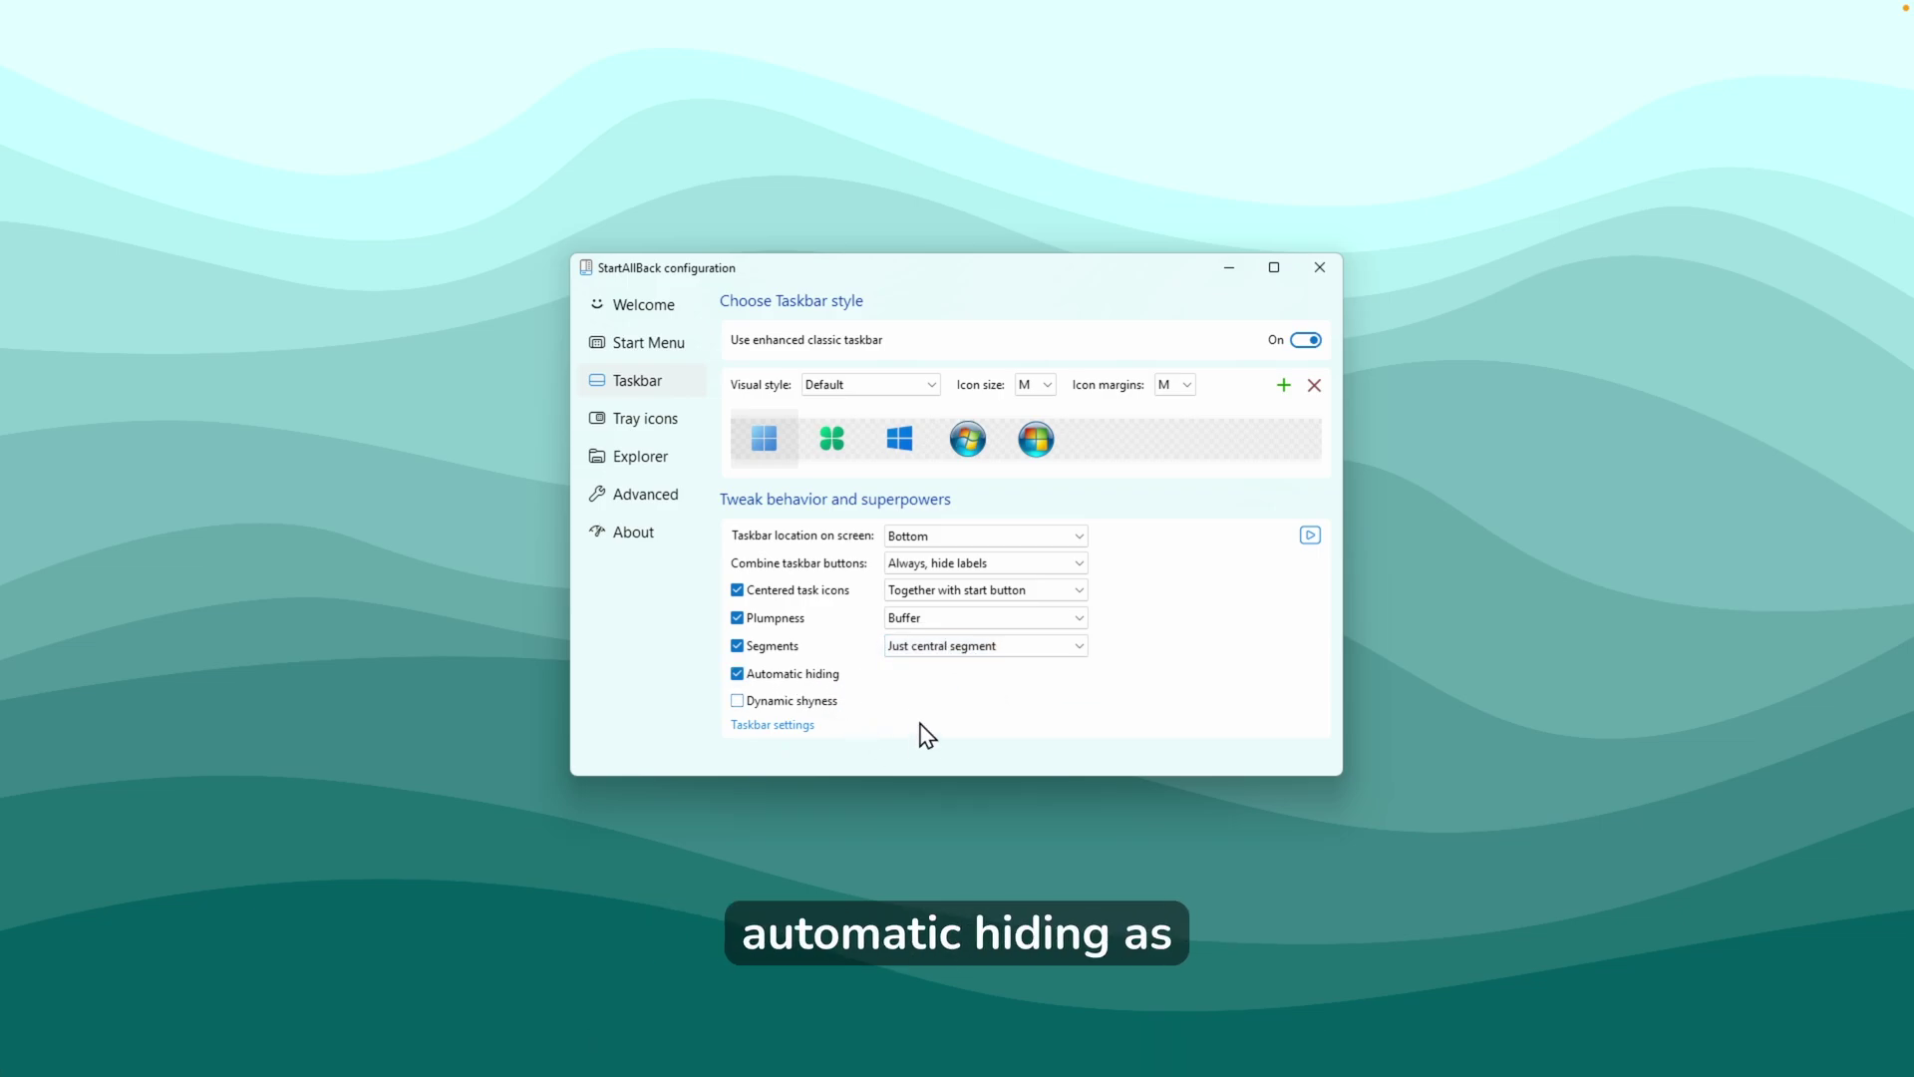
left_click(826, 705)
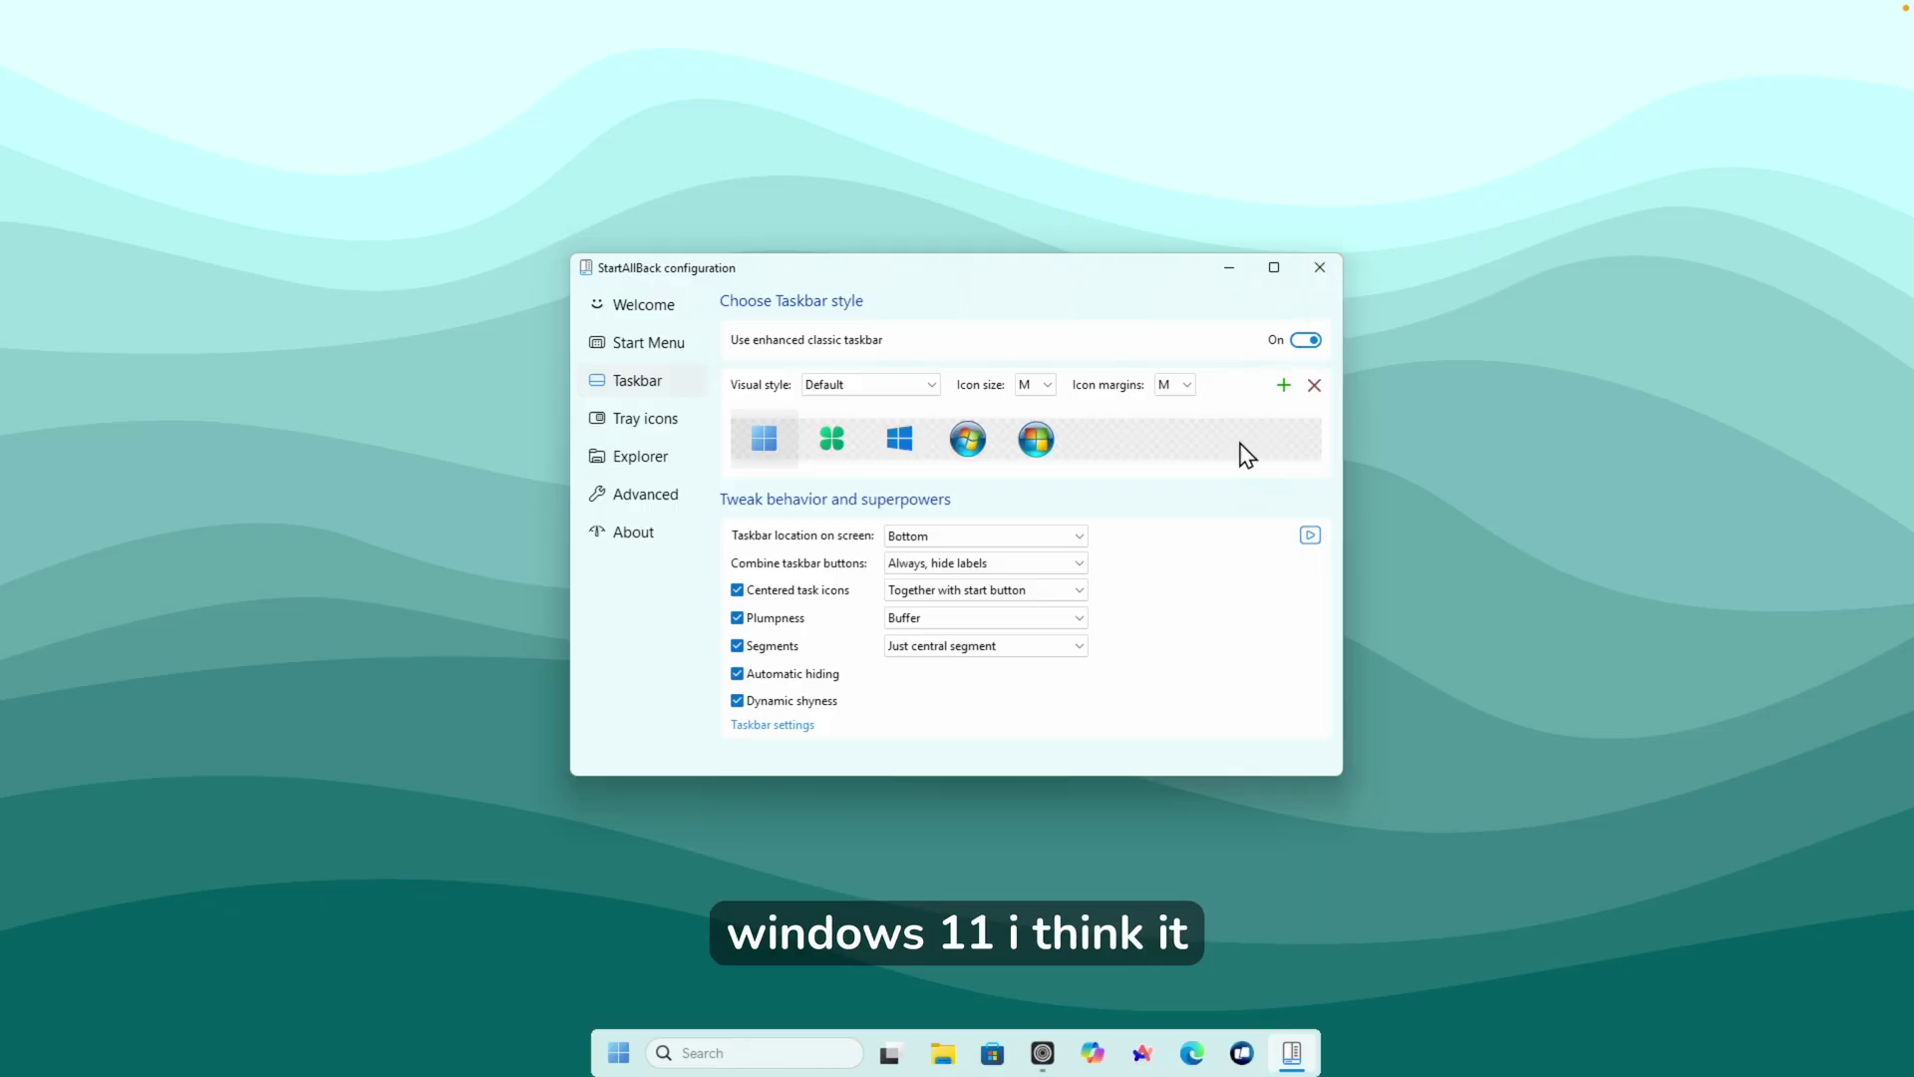
Open This PC maximized, reveal the hidden centred taskbar, and open the new Start menu.
left_click(1319, 268)
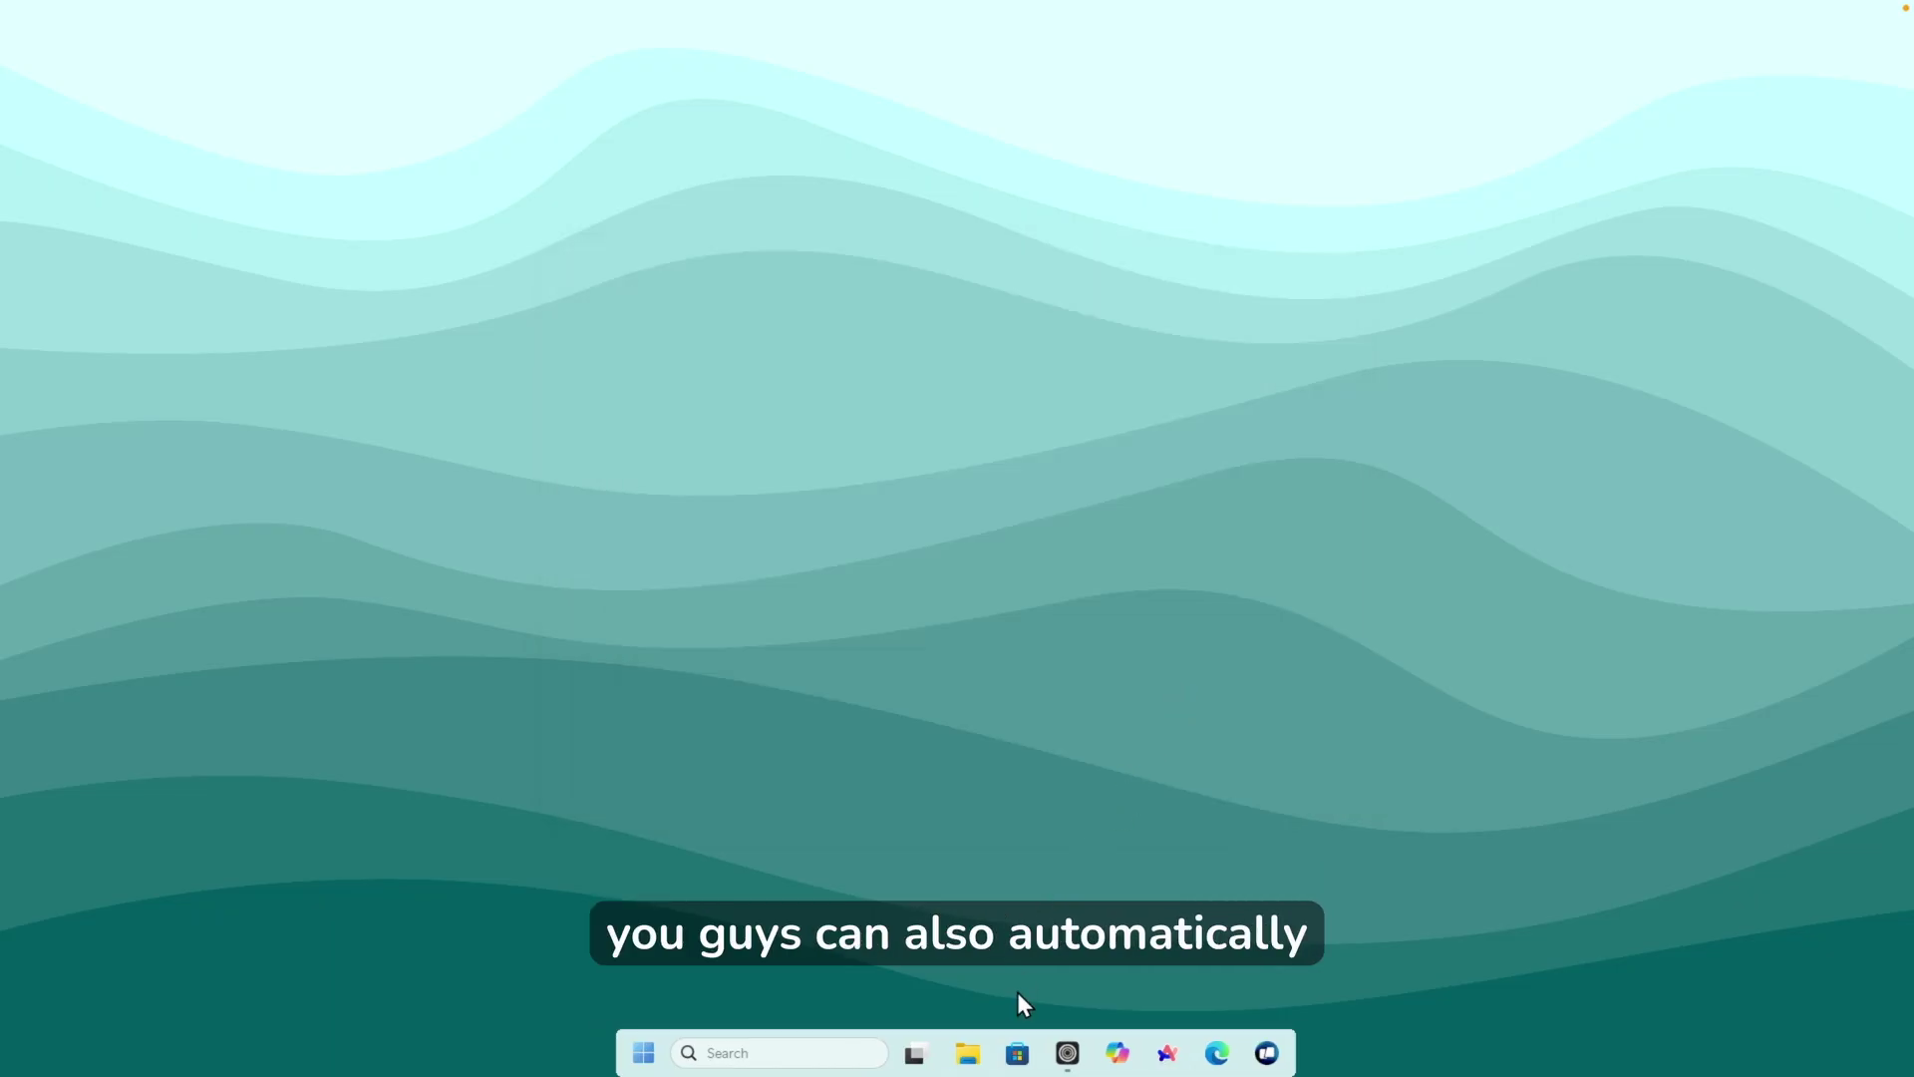
left_click(967, 1052)
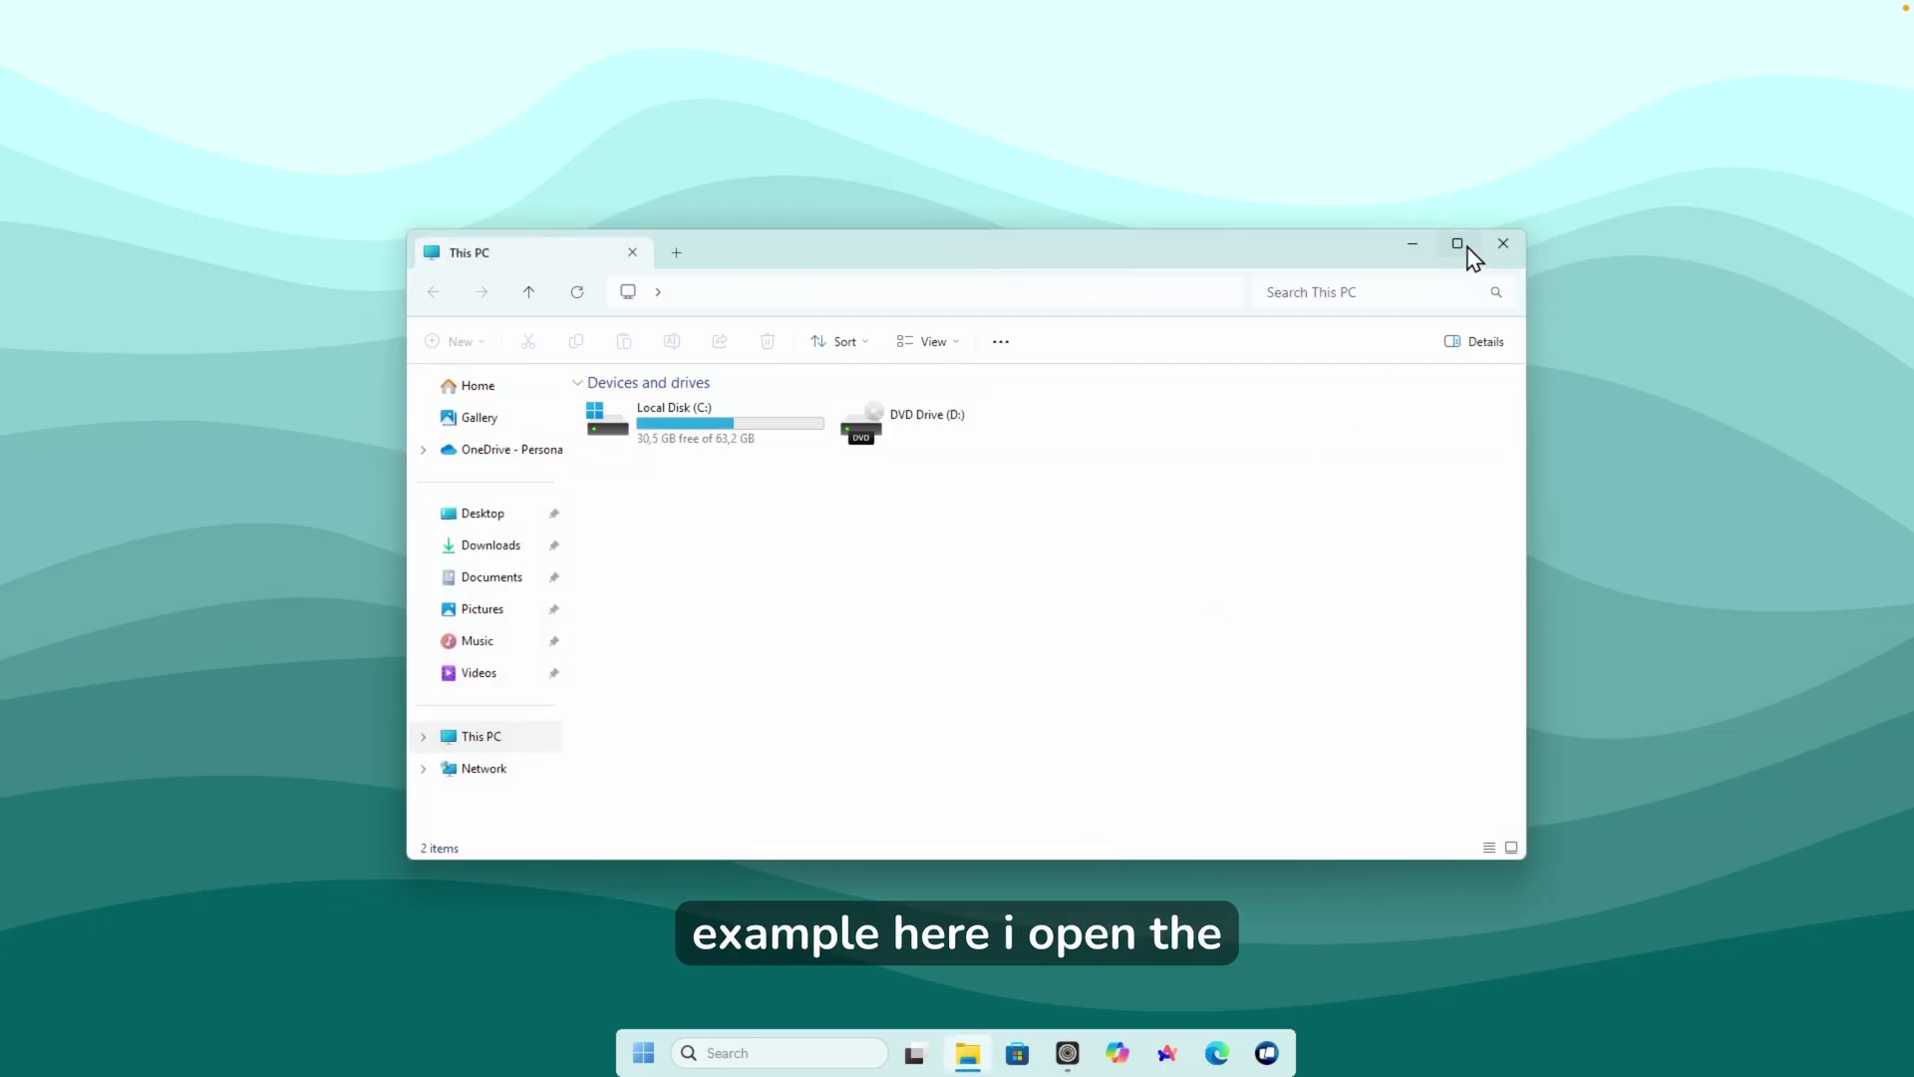
left_click(1468, 249)
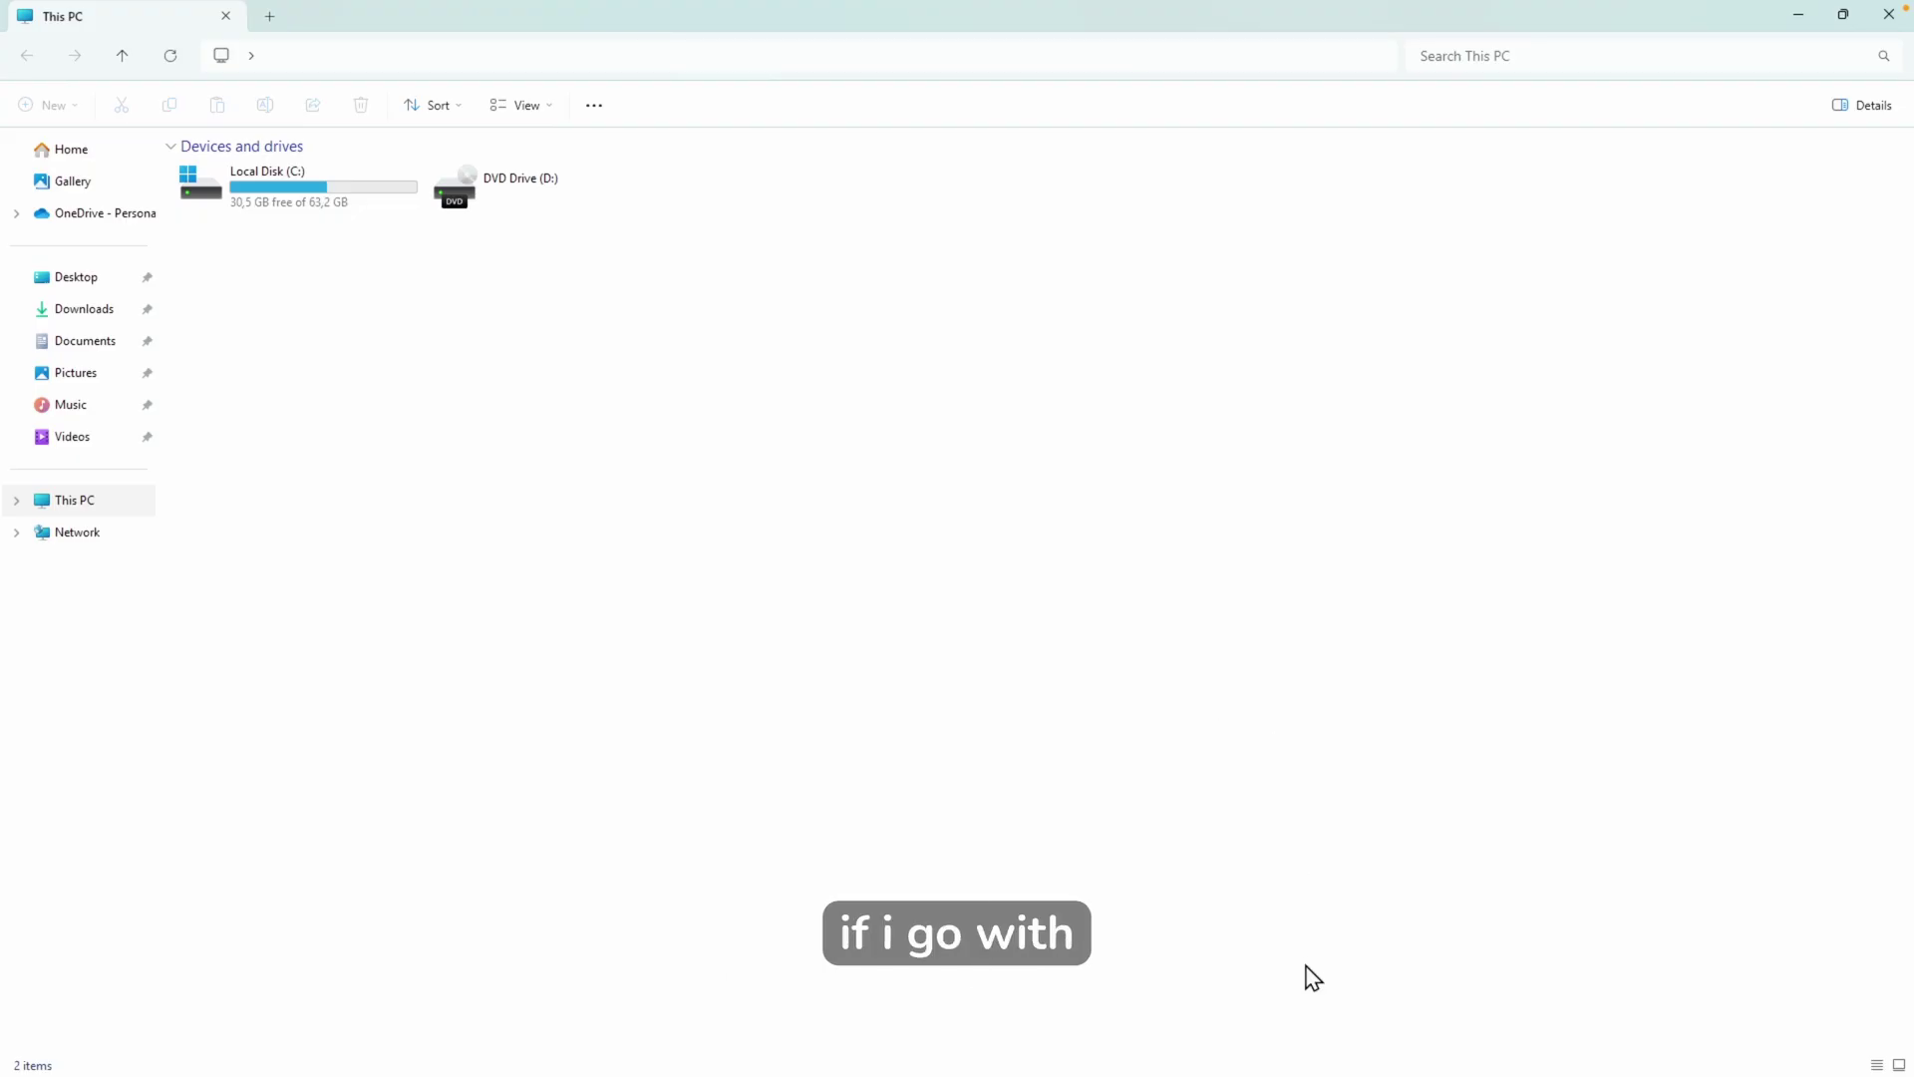
mouse_move(1311, 1071)
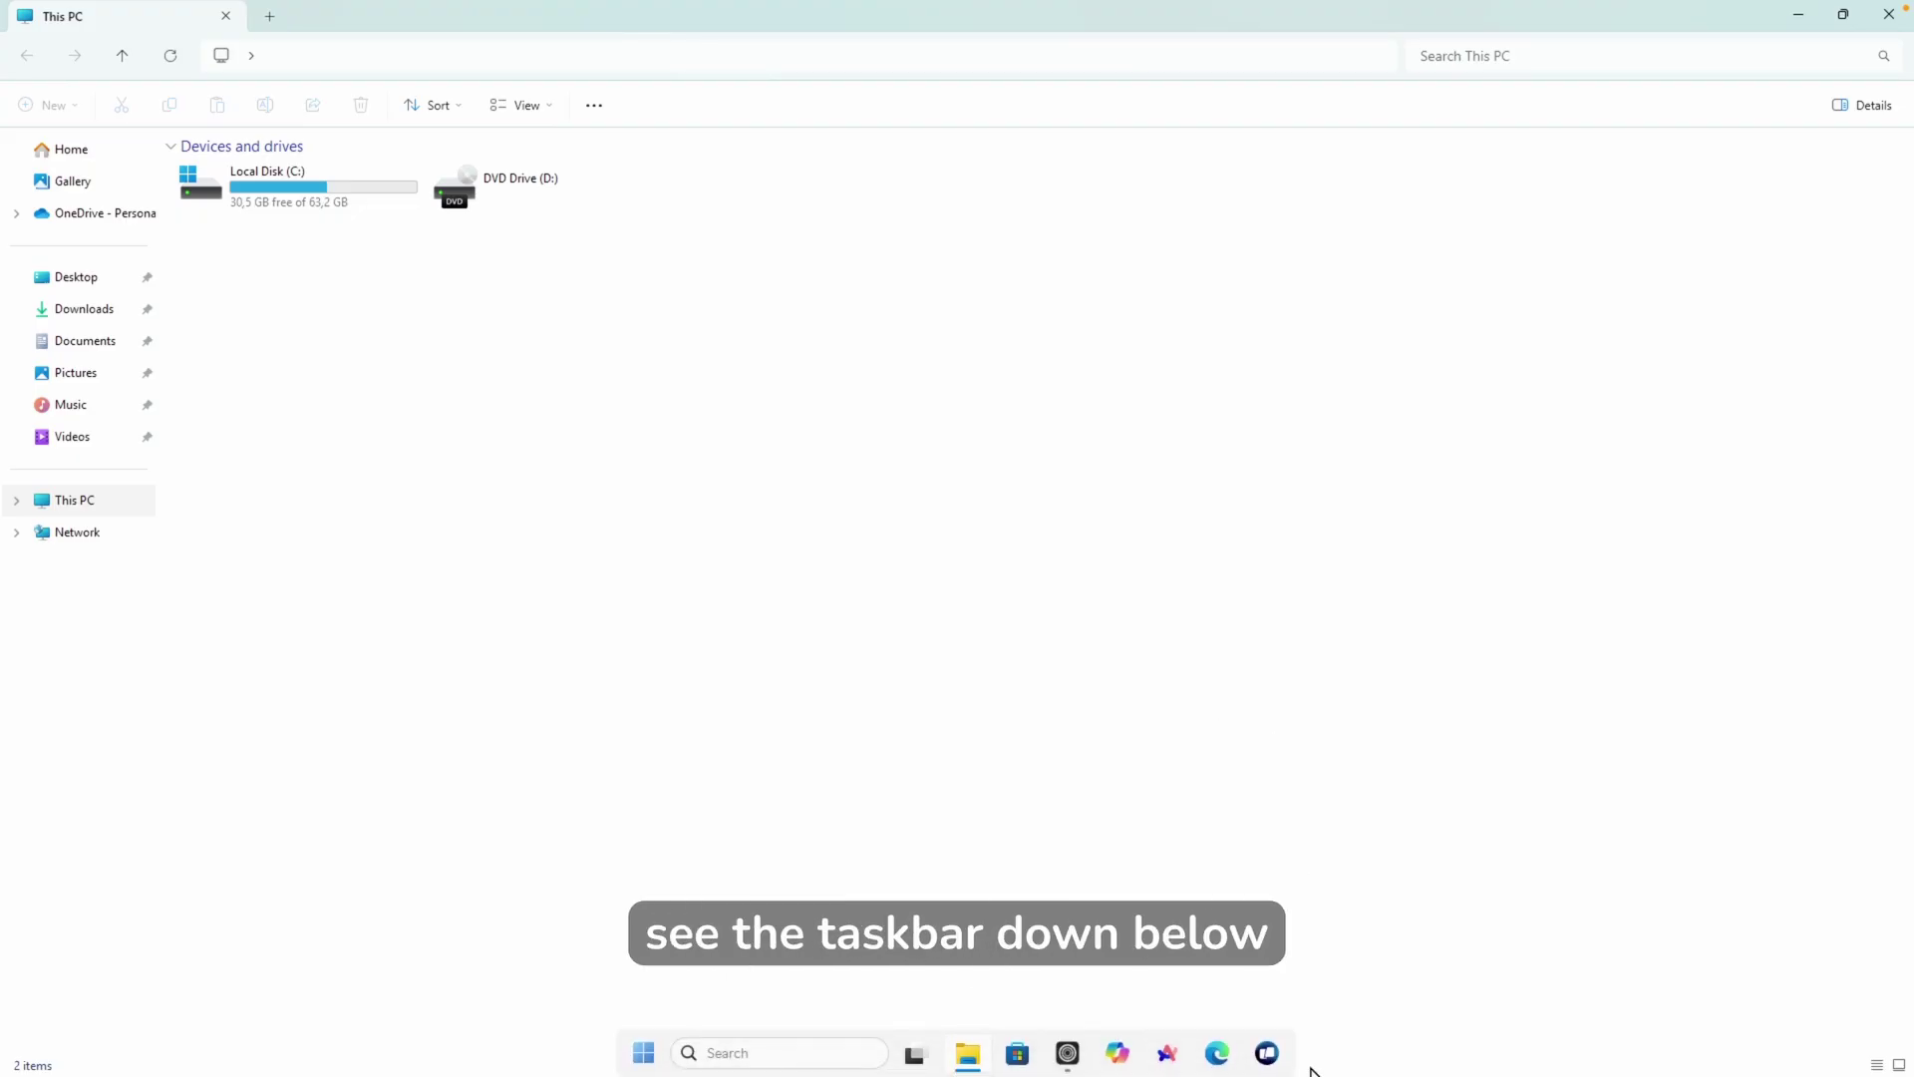
left_click(650, 1049)
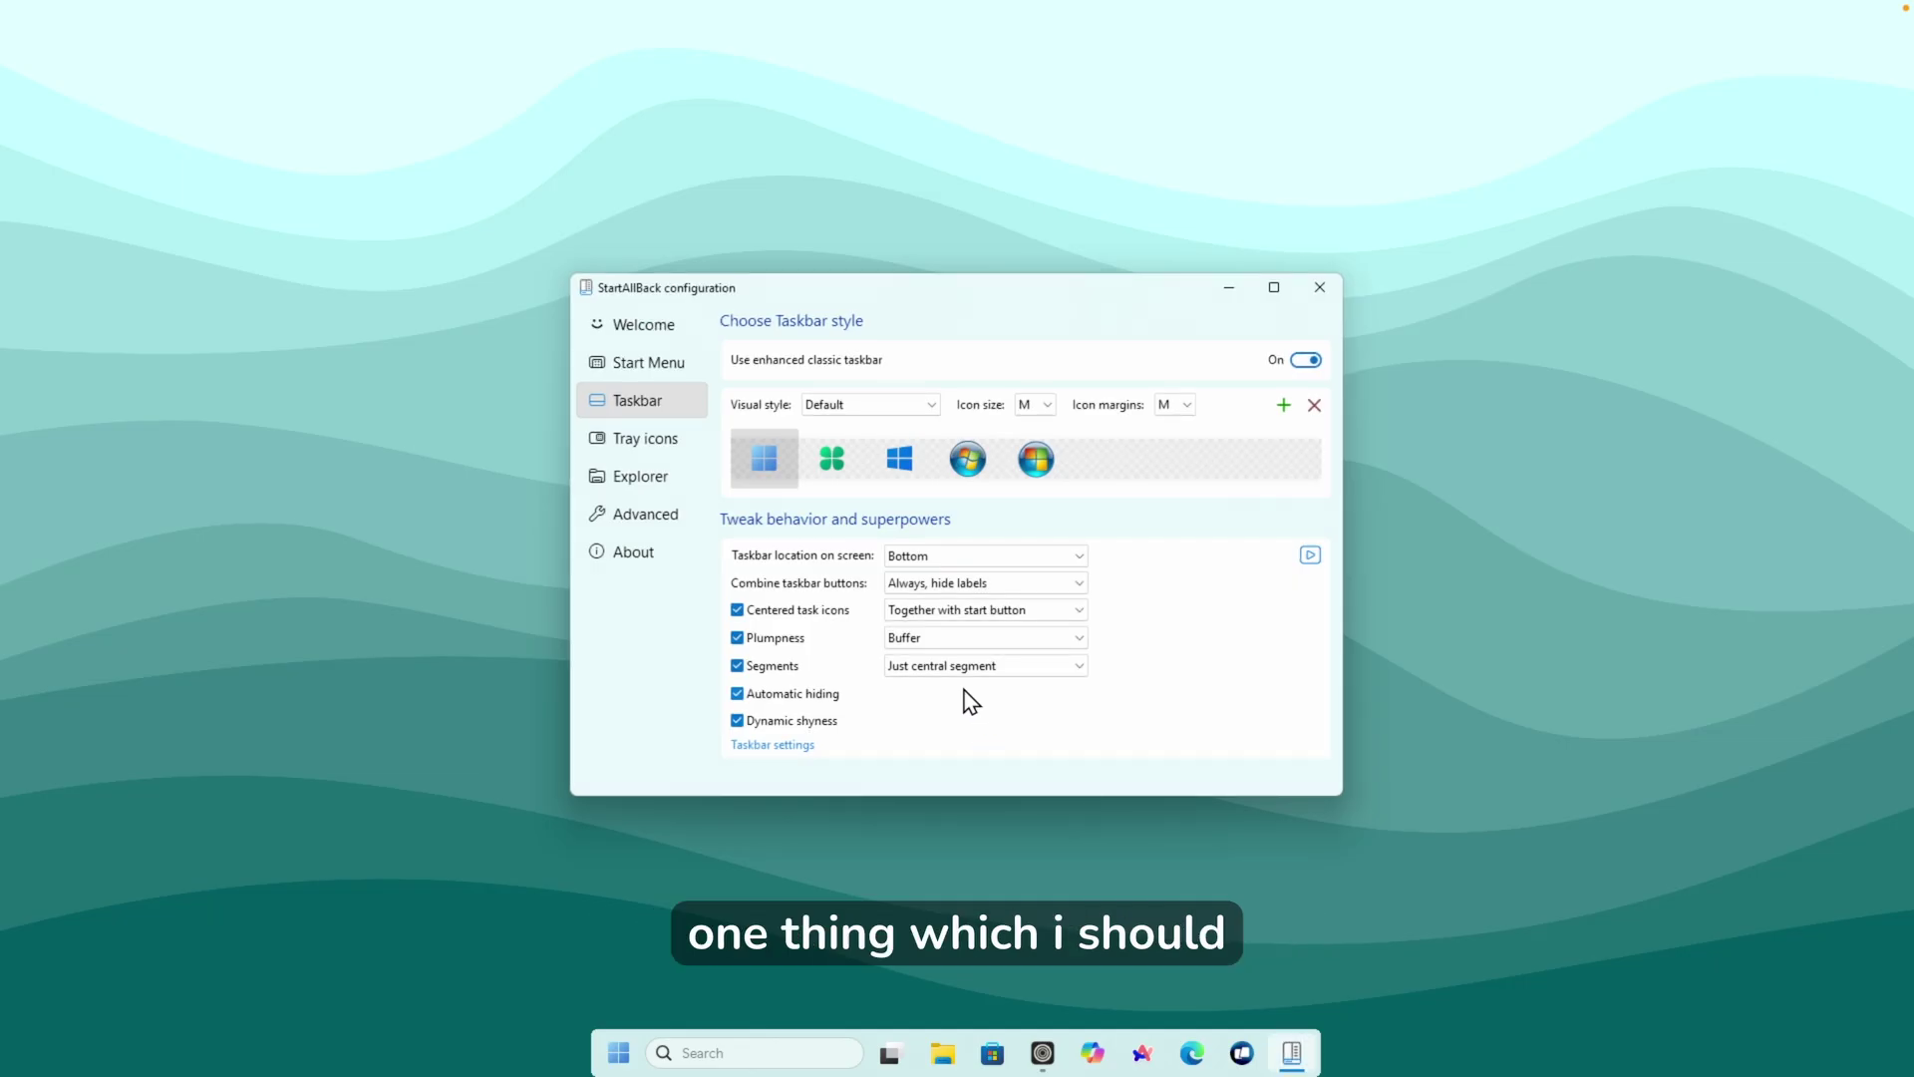
View StartAllBack's version and trial info on the About page, then close the window.
left_click(638, 554)
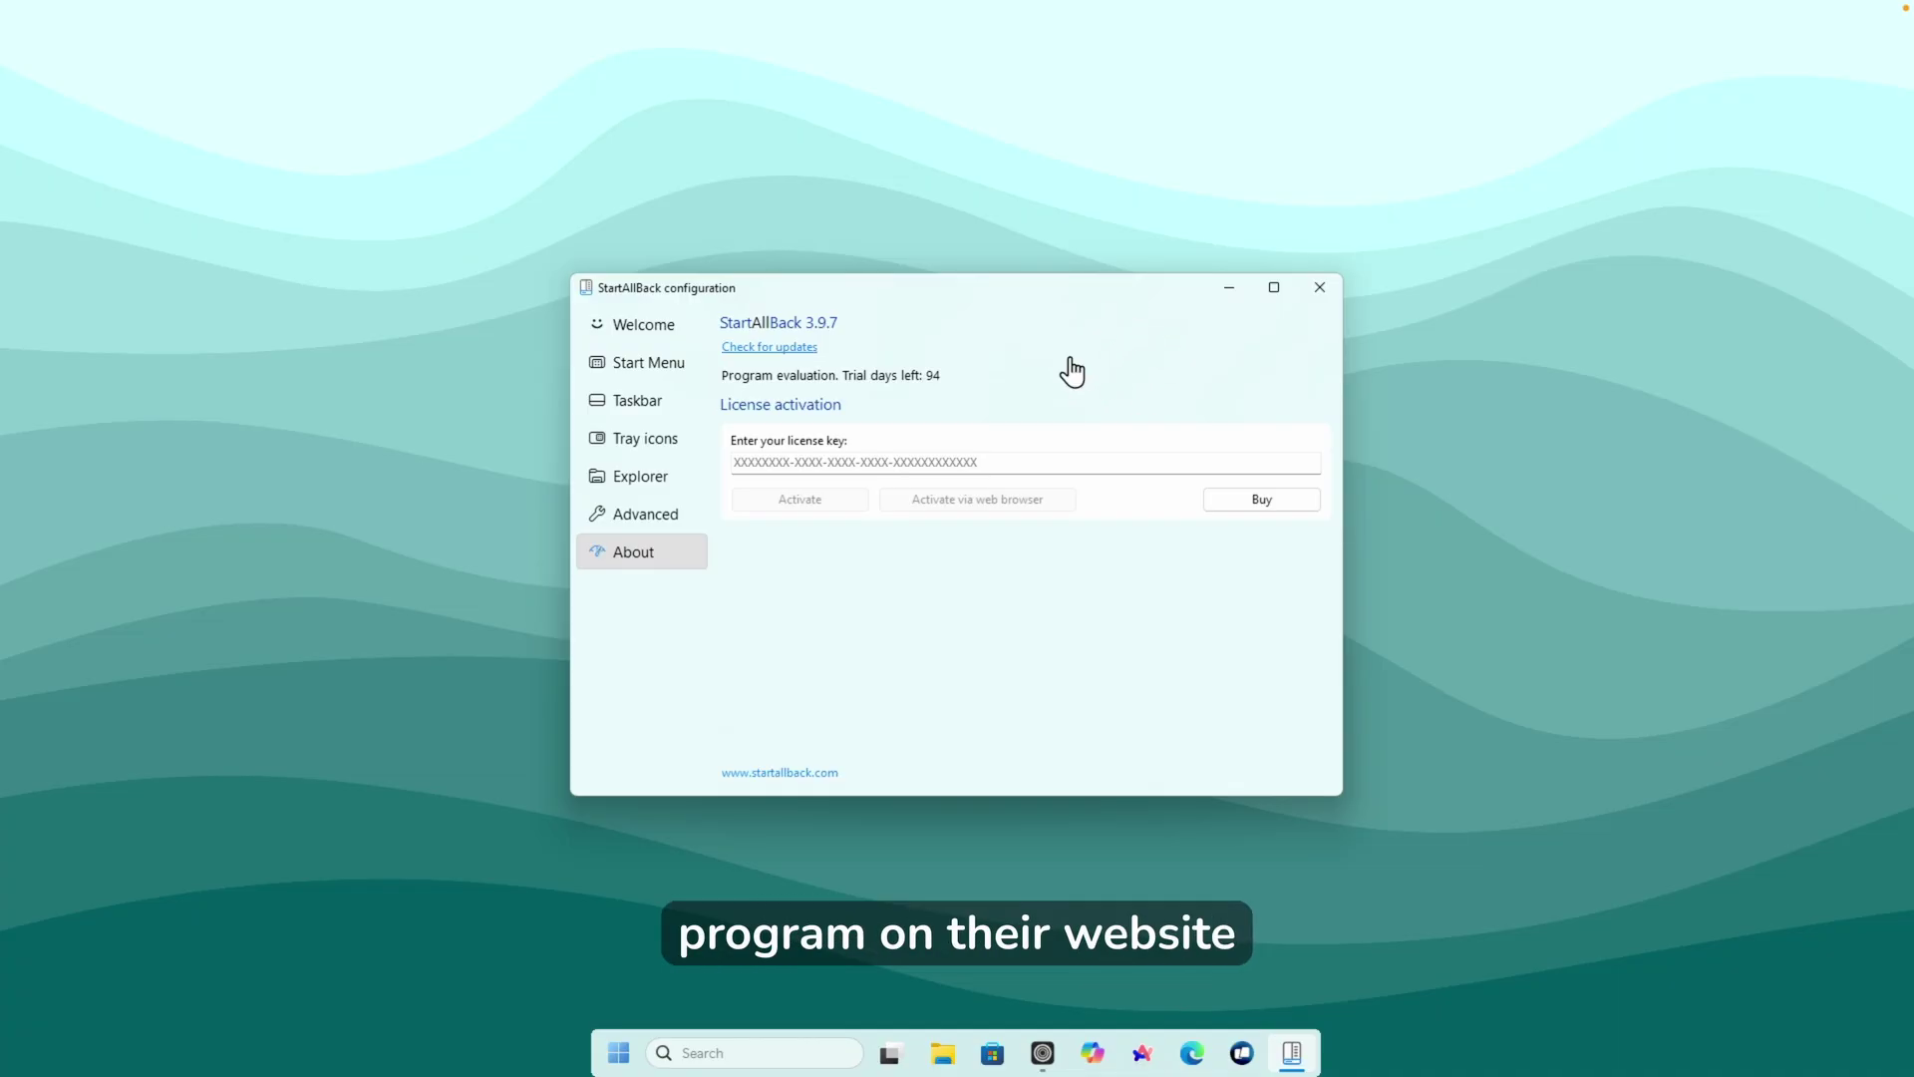
left_click(1320, 287)
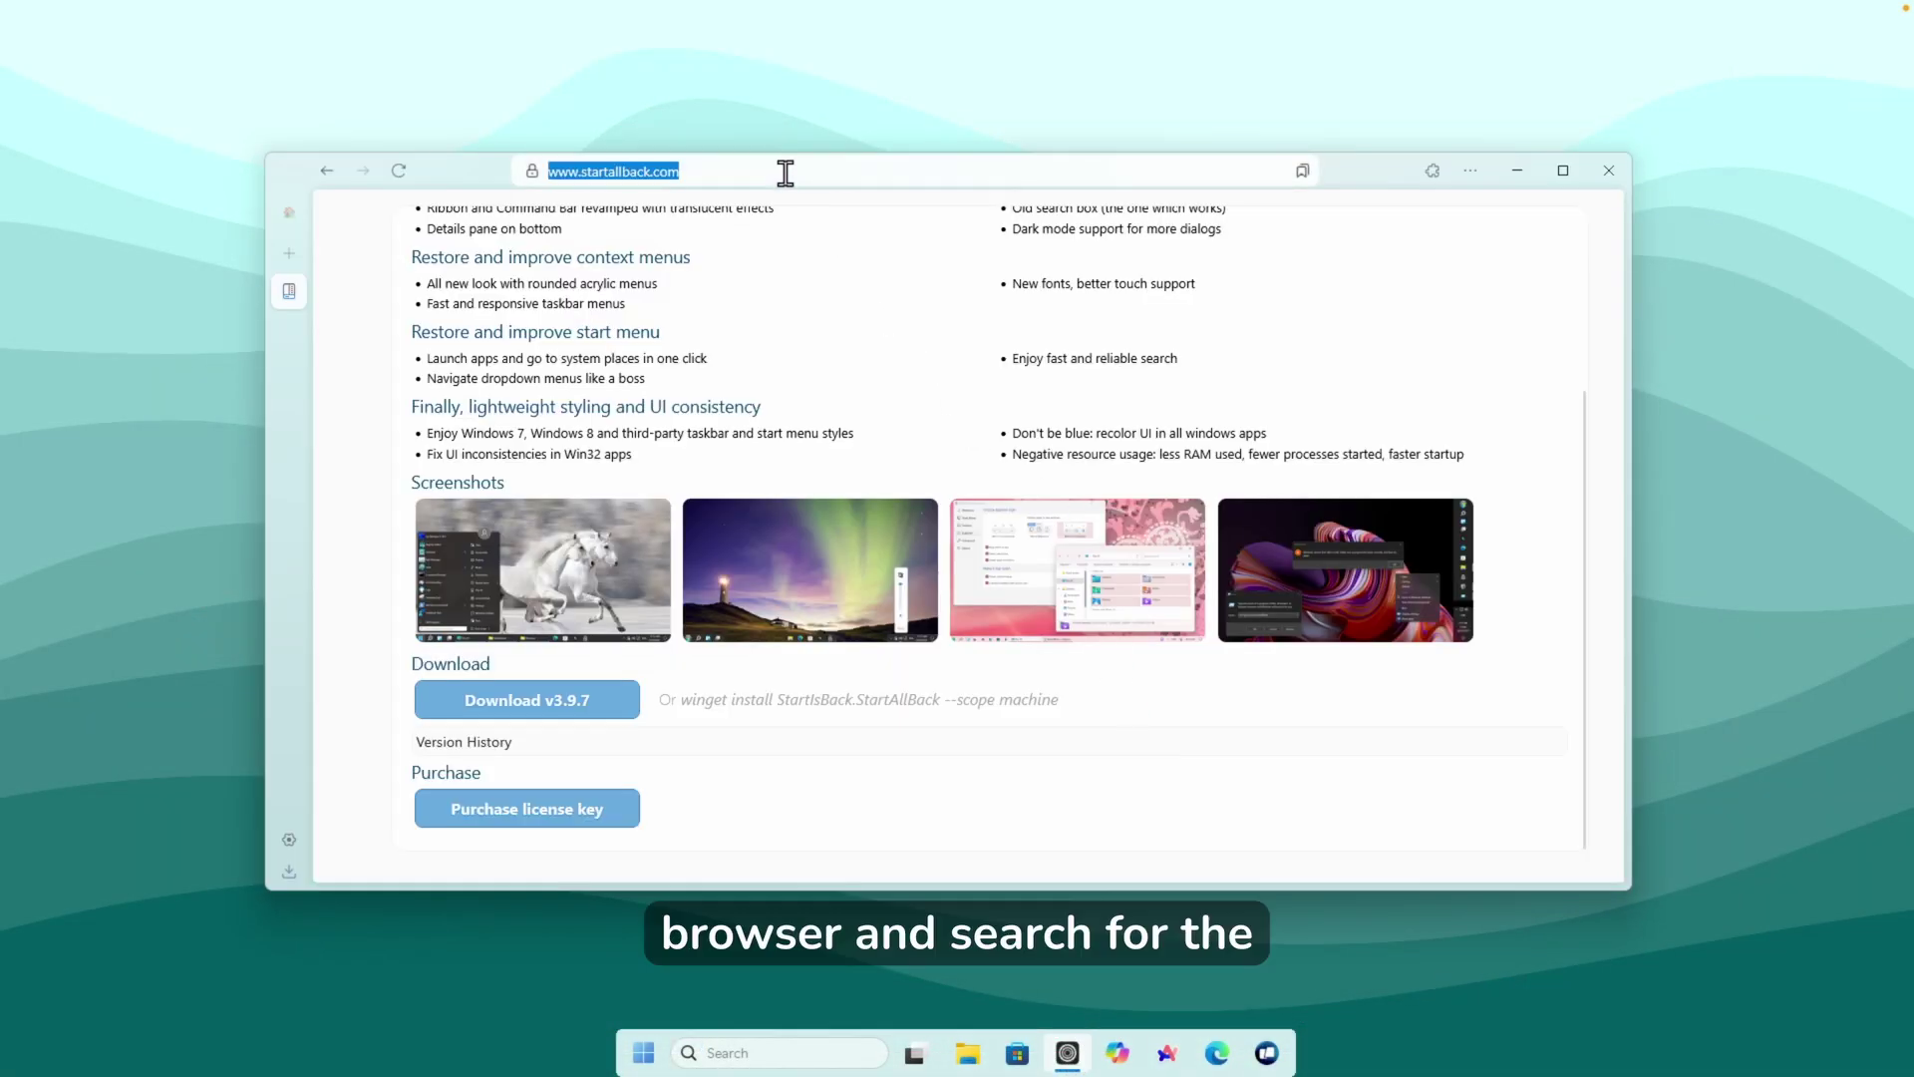
Search for rainmeter, save Rainmeter-4.5.23.exe from rainmeter.net, and minimize Firefox.
type("rainmeter")
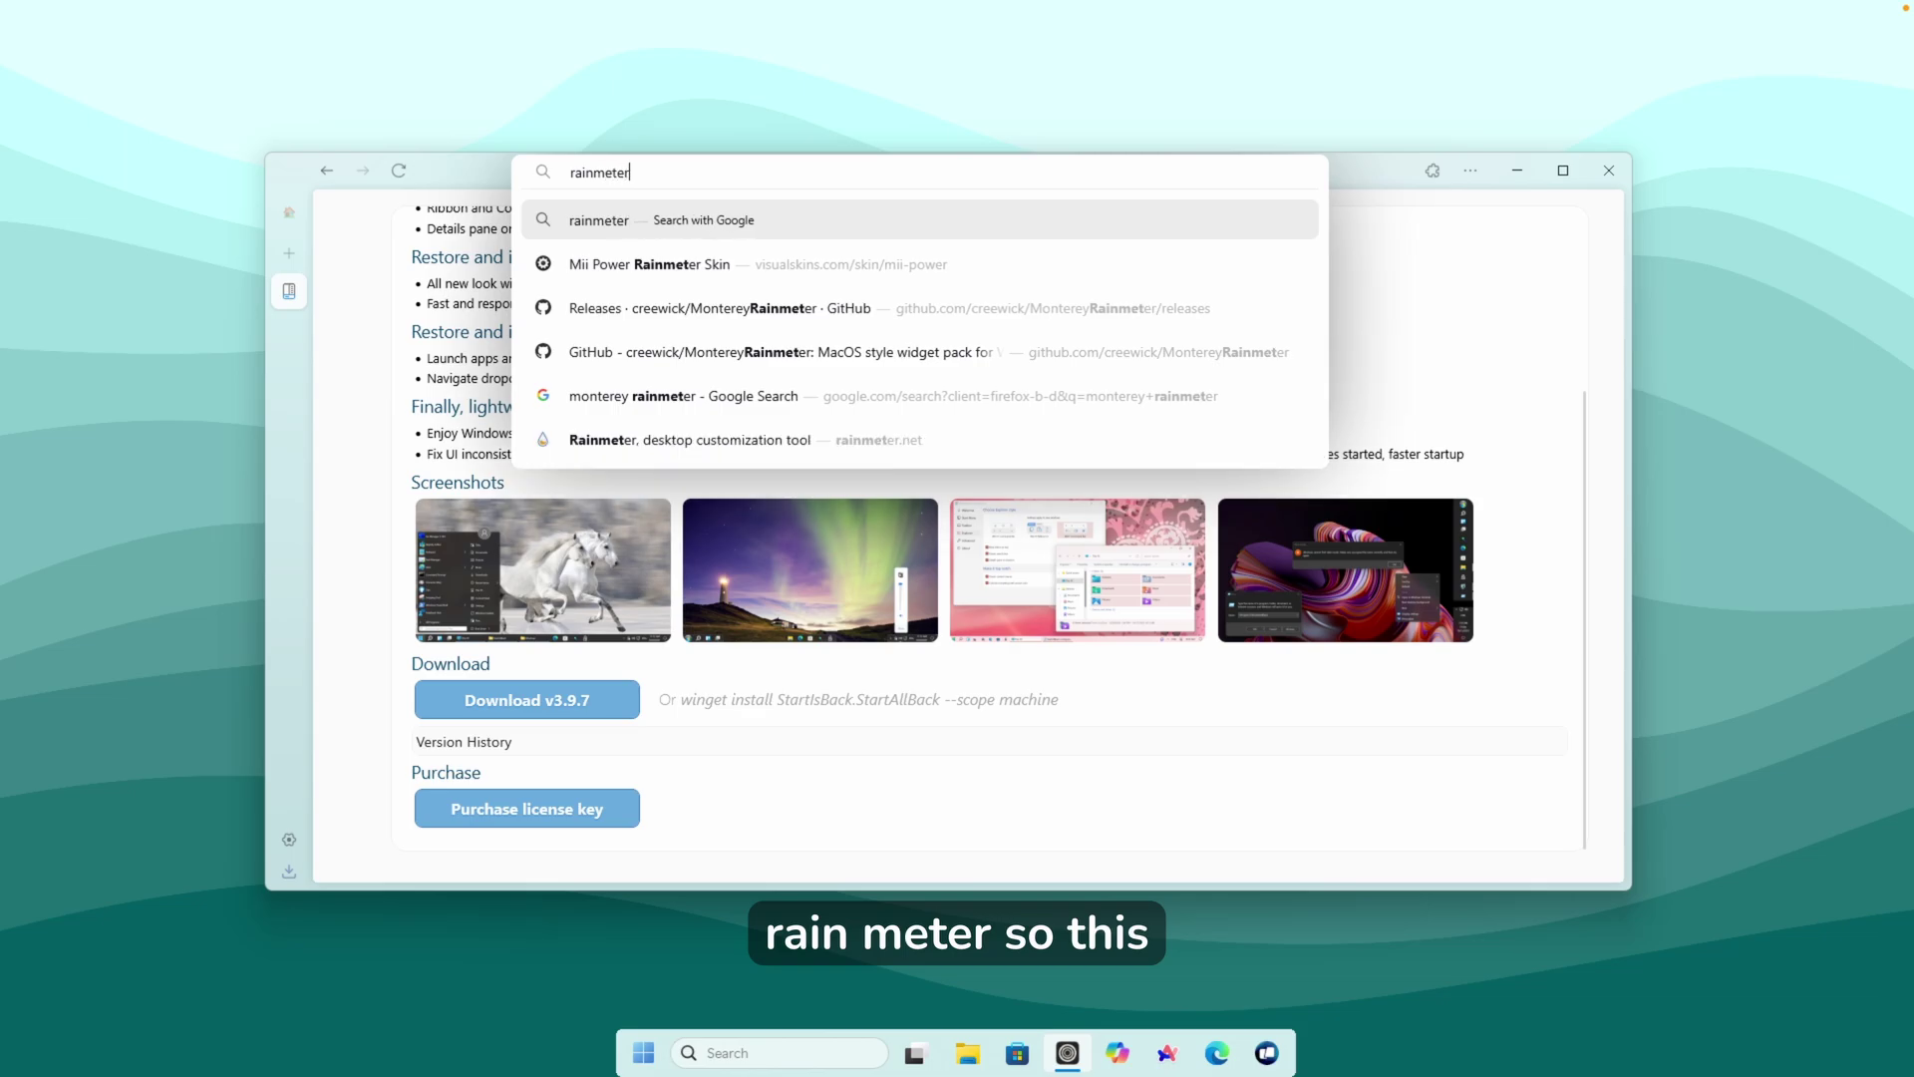
key("Return")
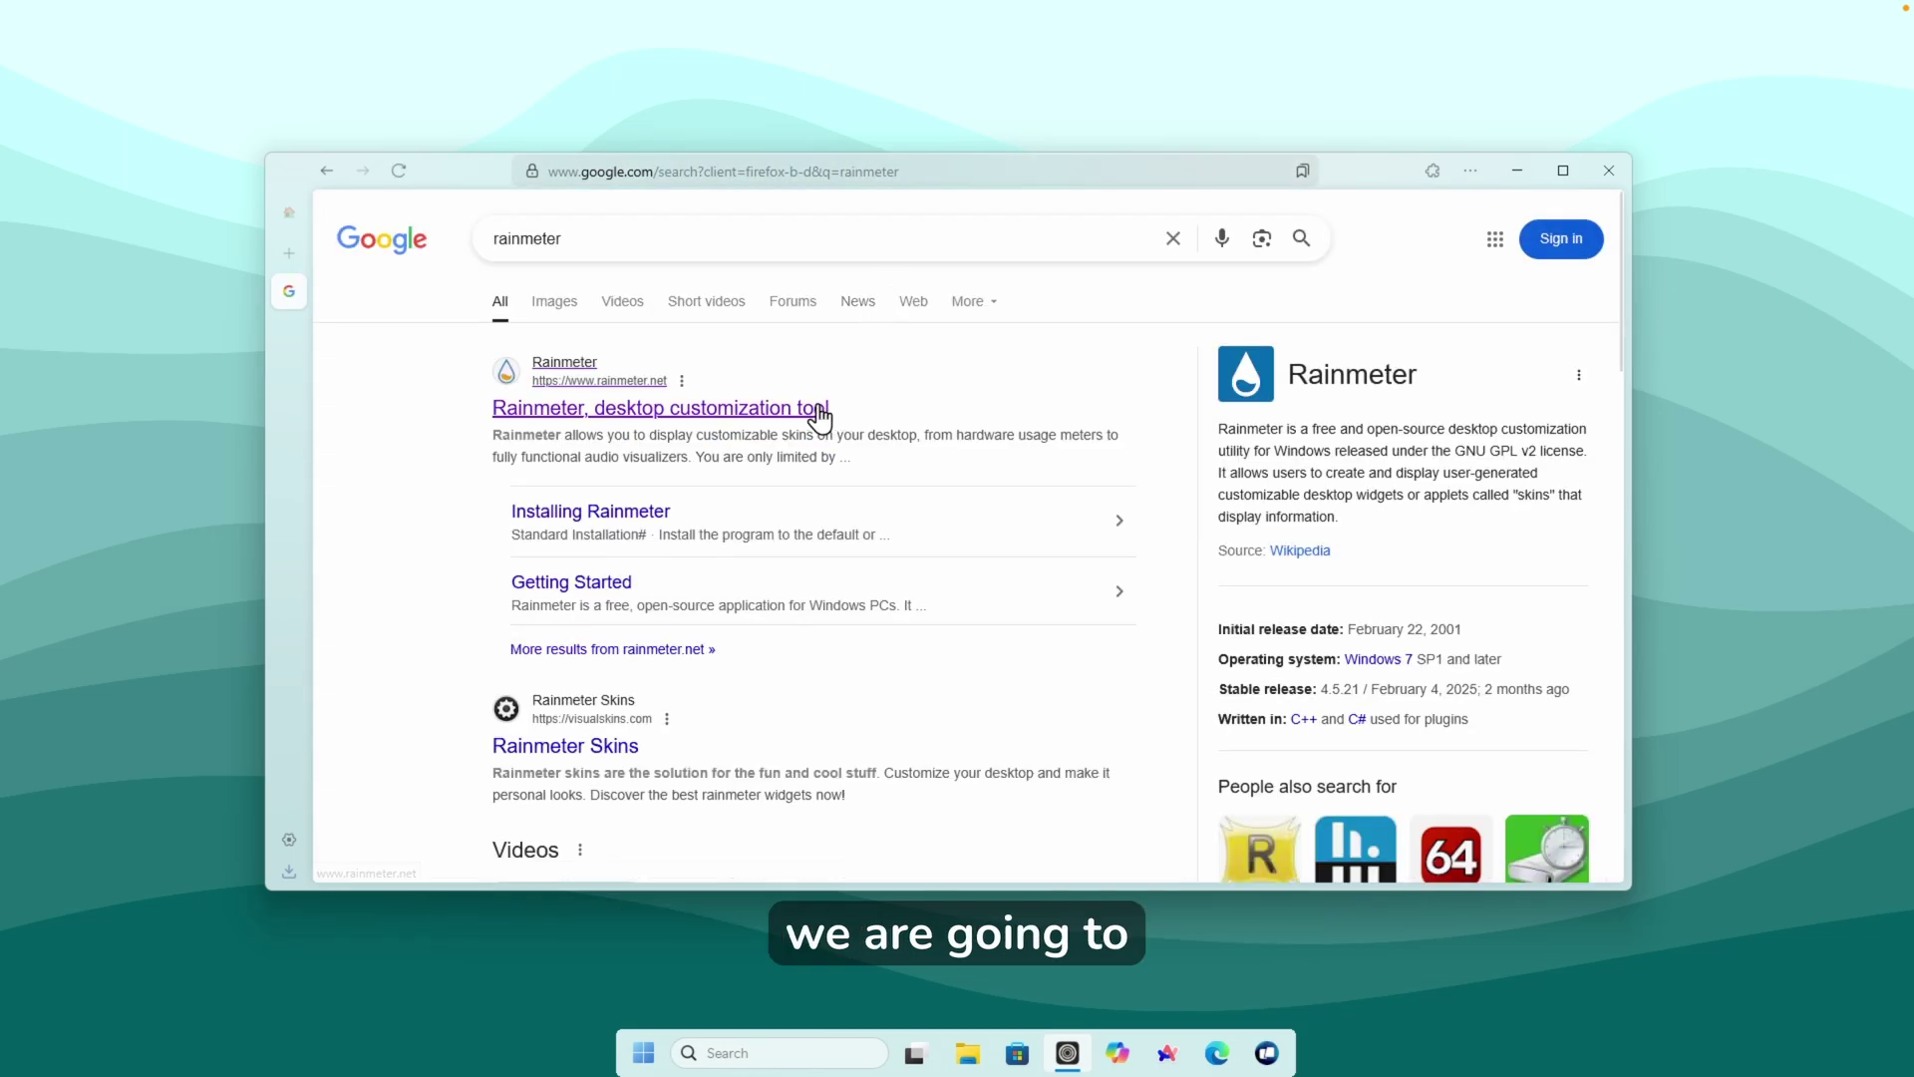
left_click(819, 417)
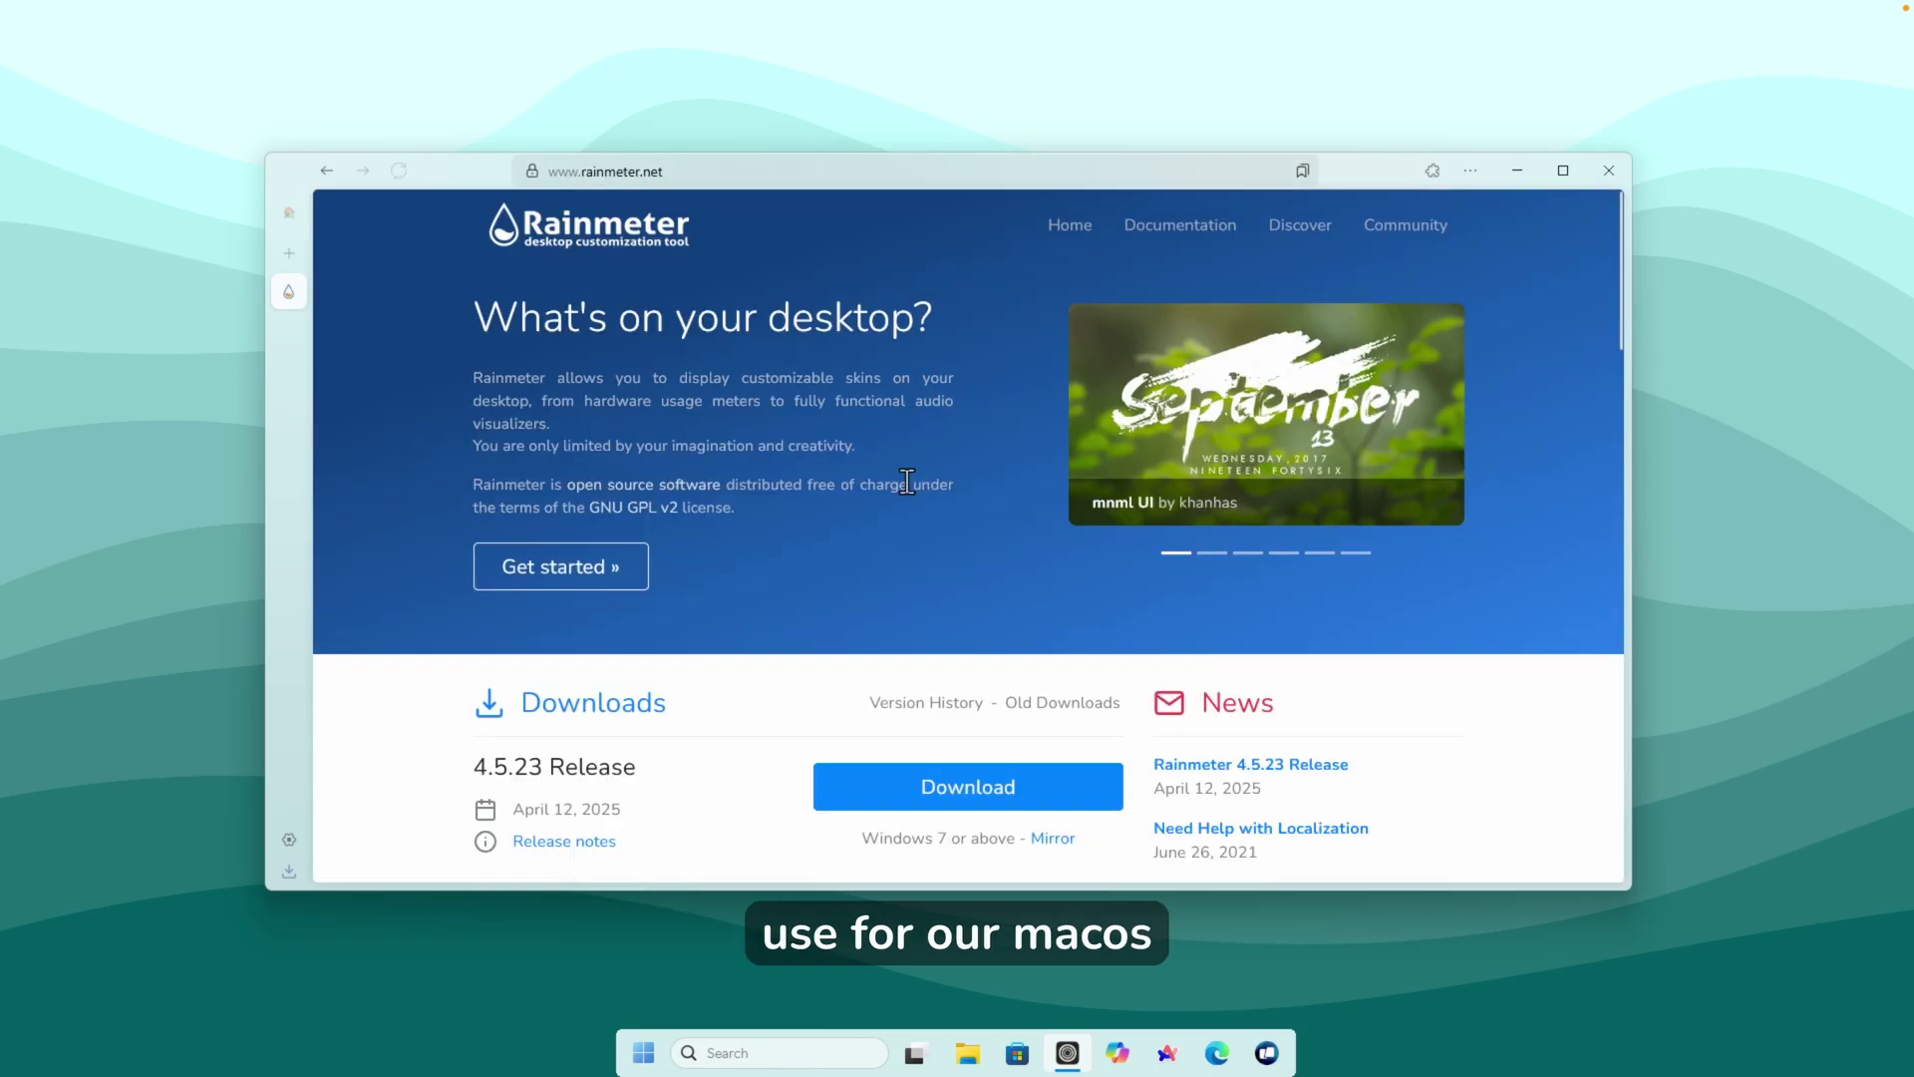
left_click(996, 800)
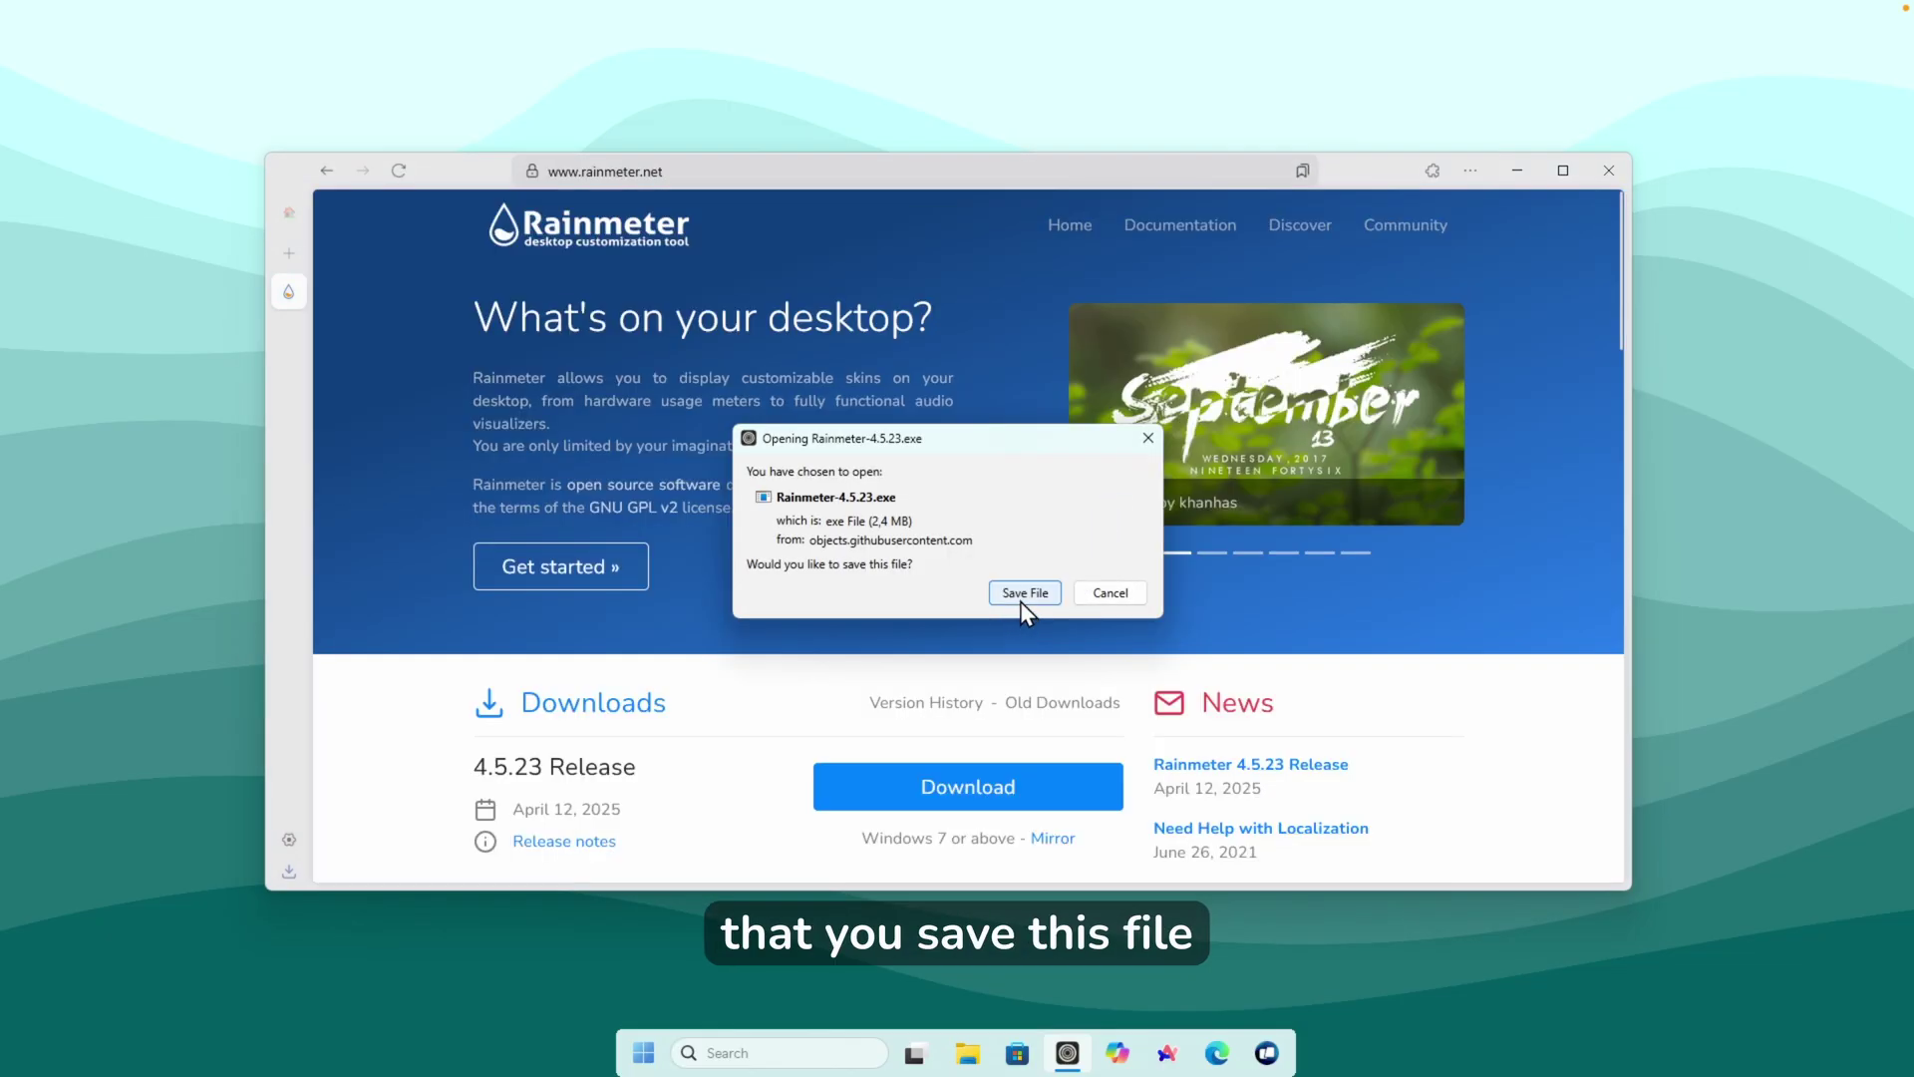
left_click(1024, 592)
left_click(1517, 171)
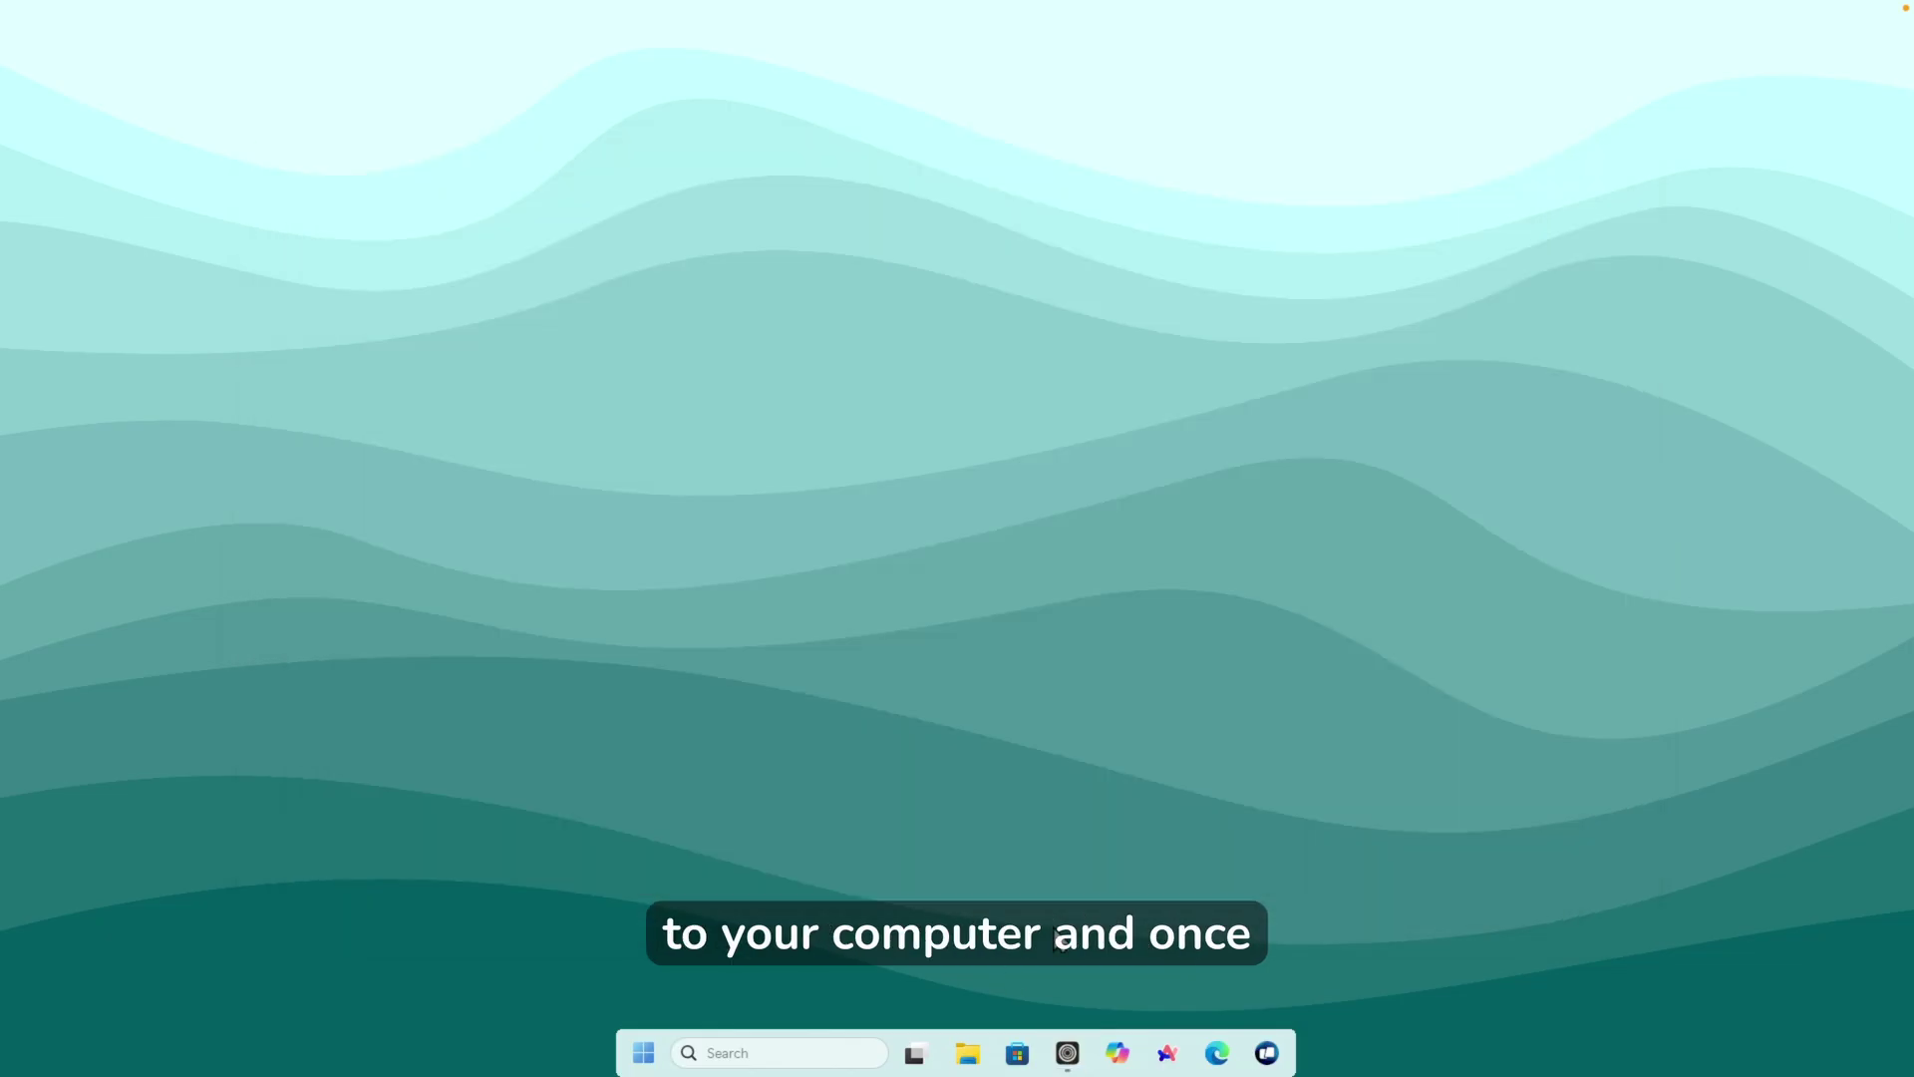
Launch Rainmeter-4.5.23.exe from the Downloads folder and confirm the installer language.
key("super+e")
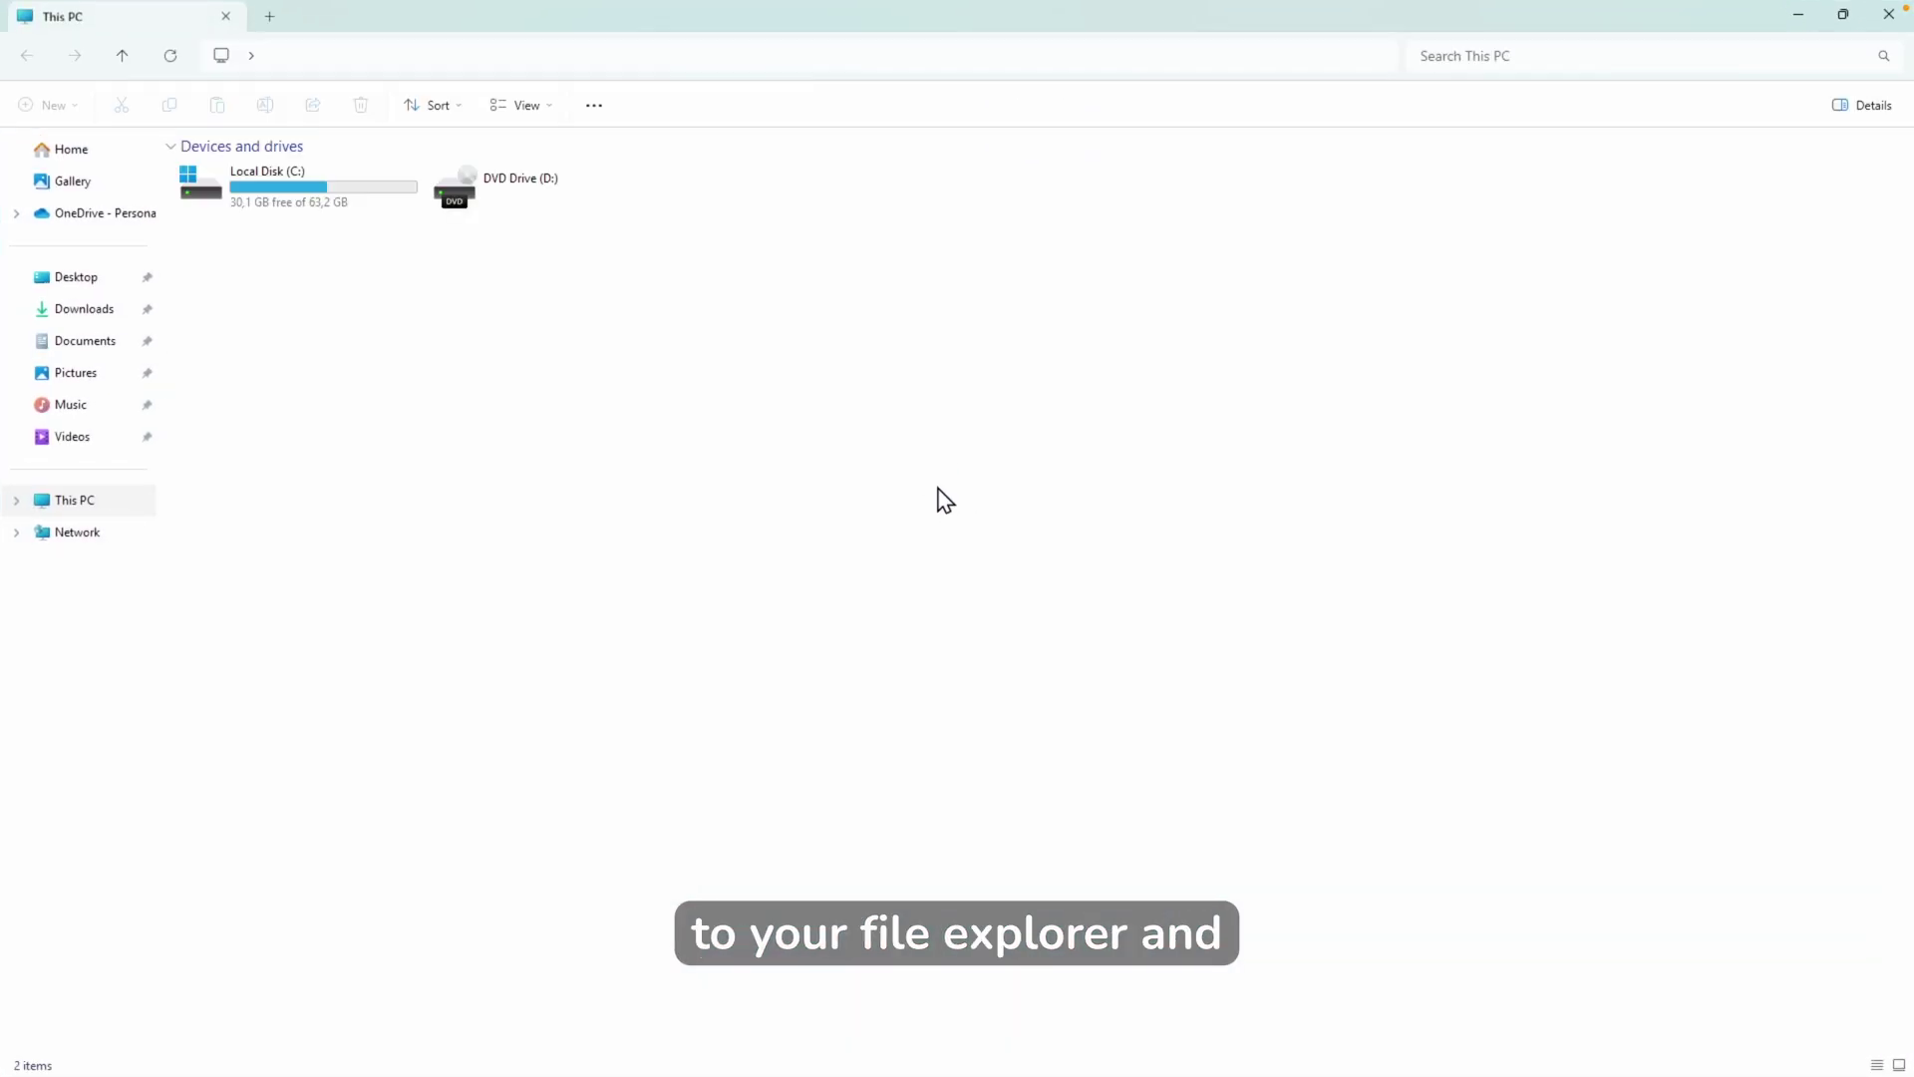
left_click(110, 309)
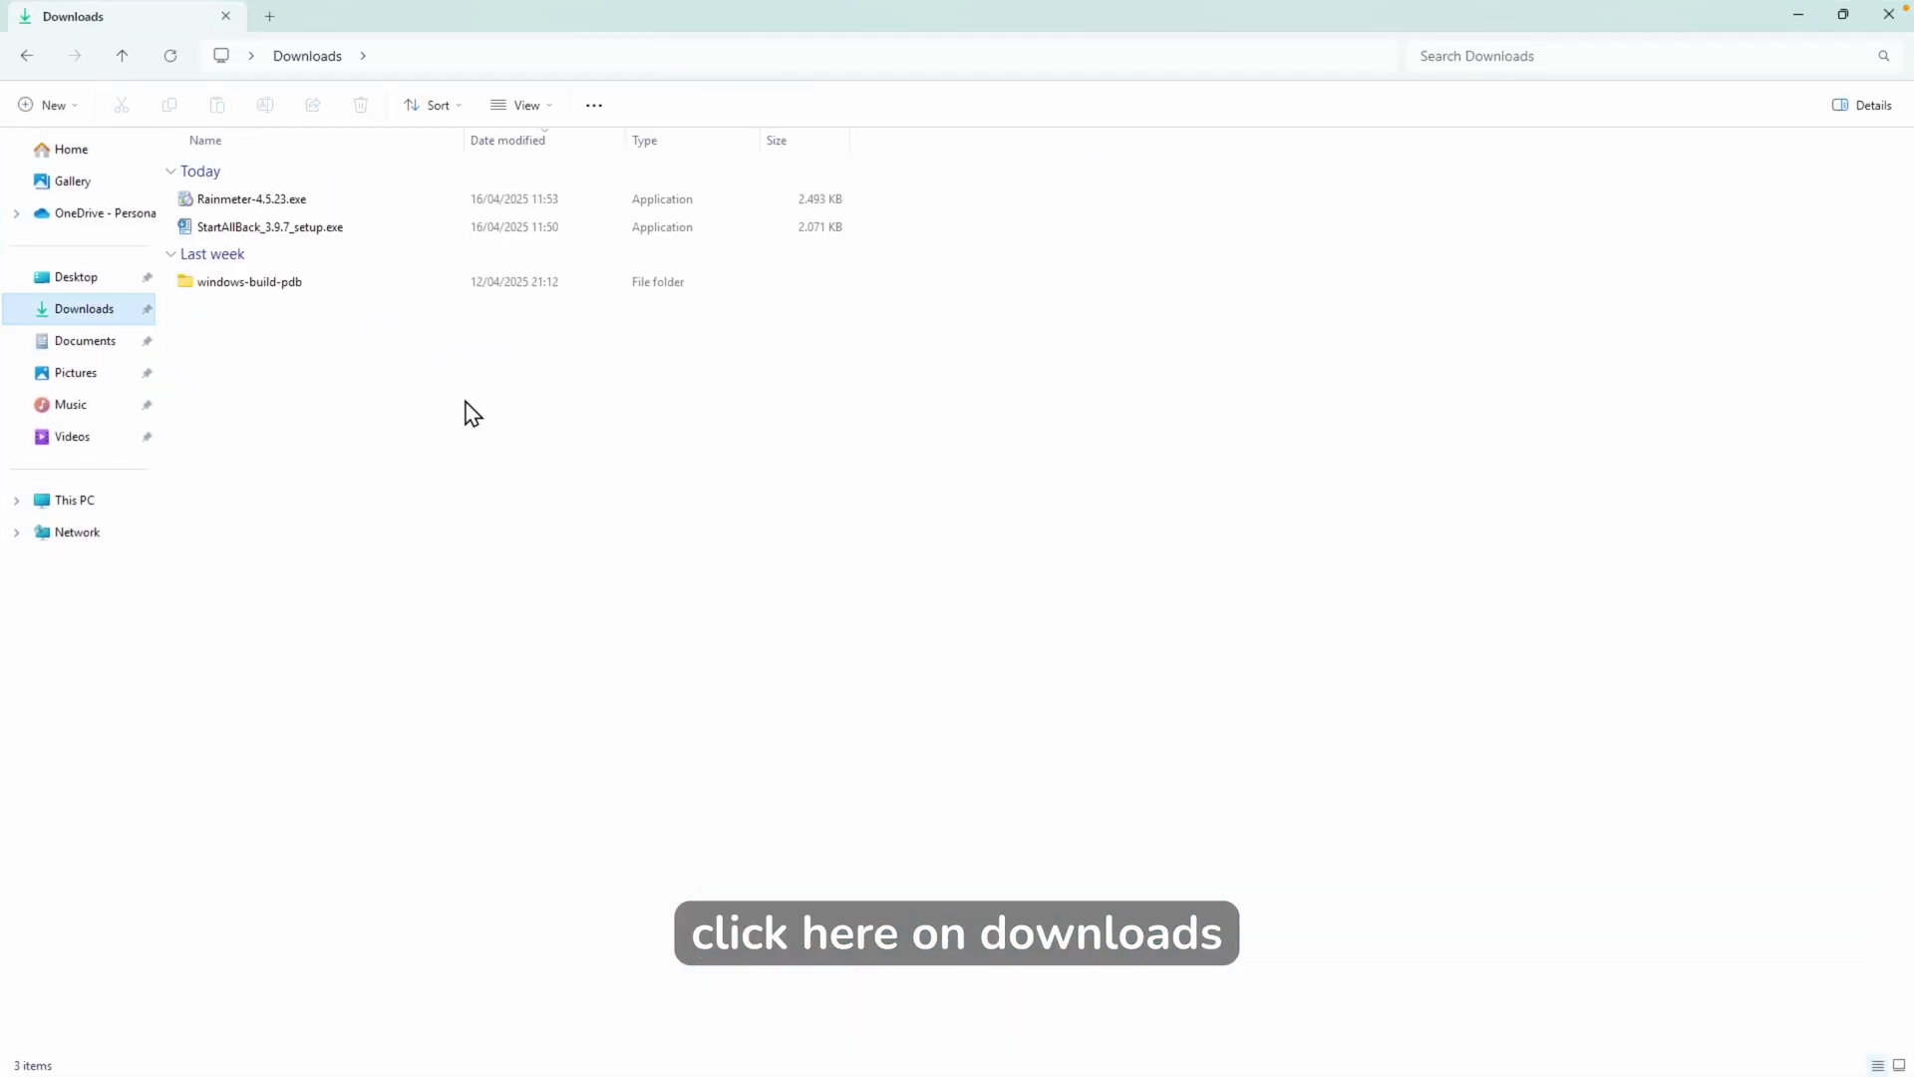
double_click(321, 206)
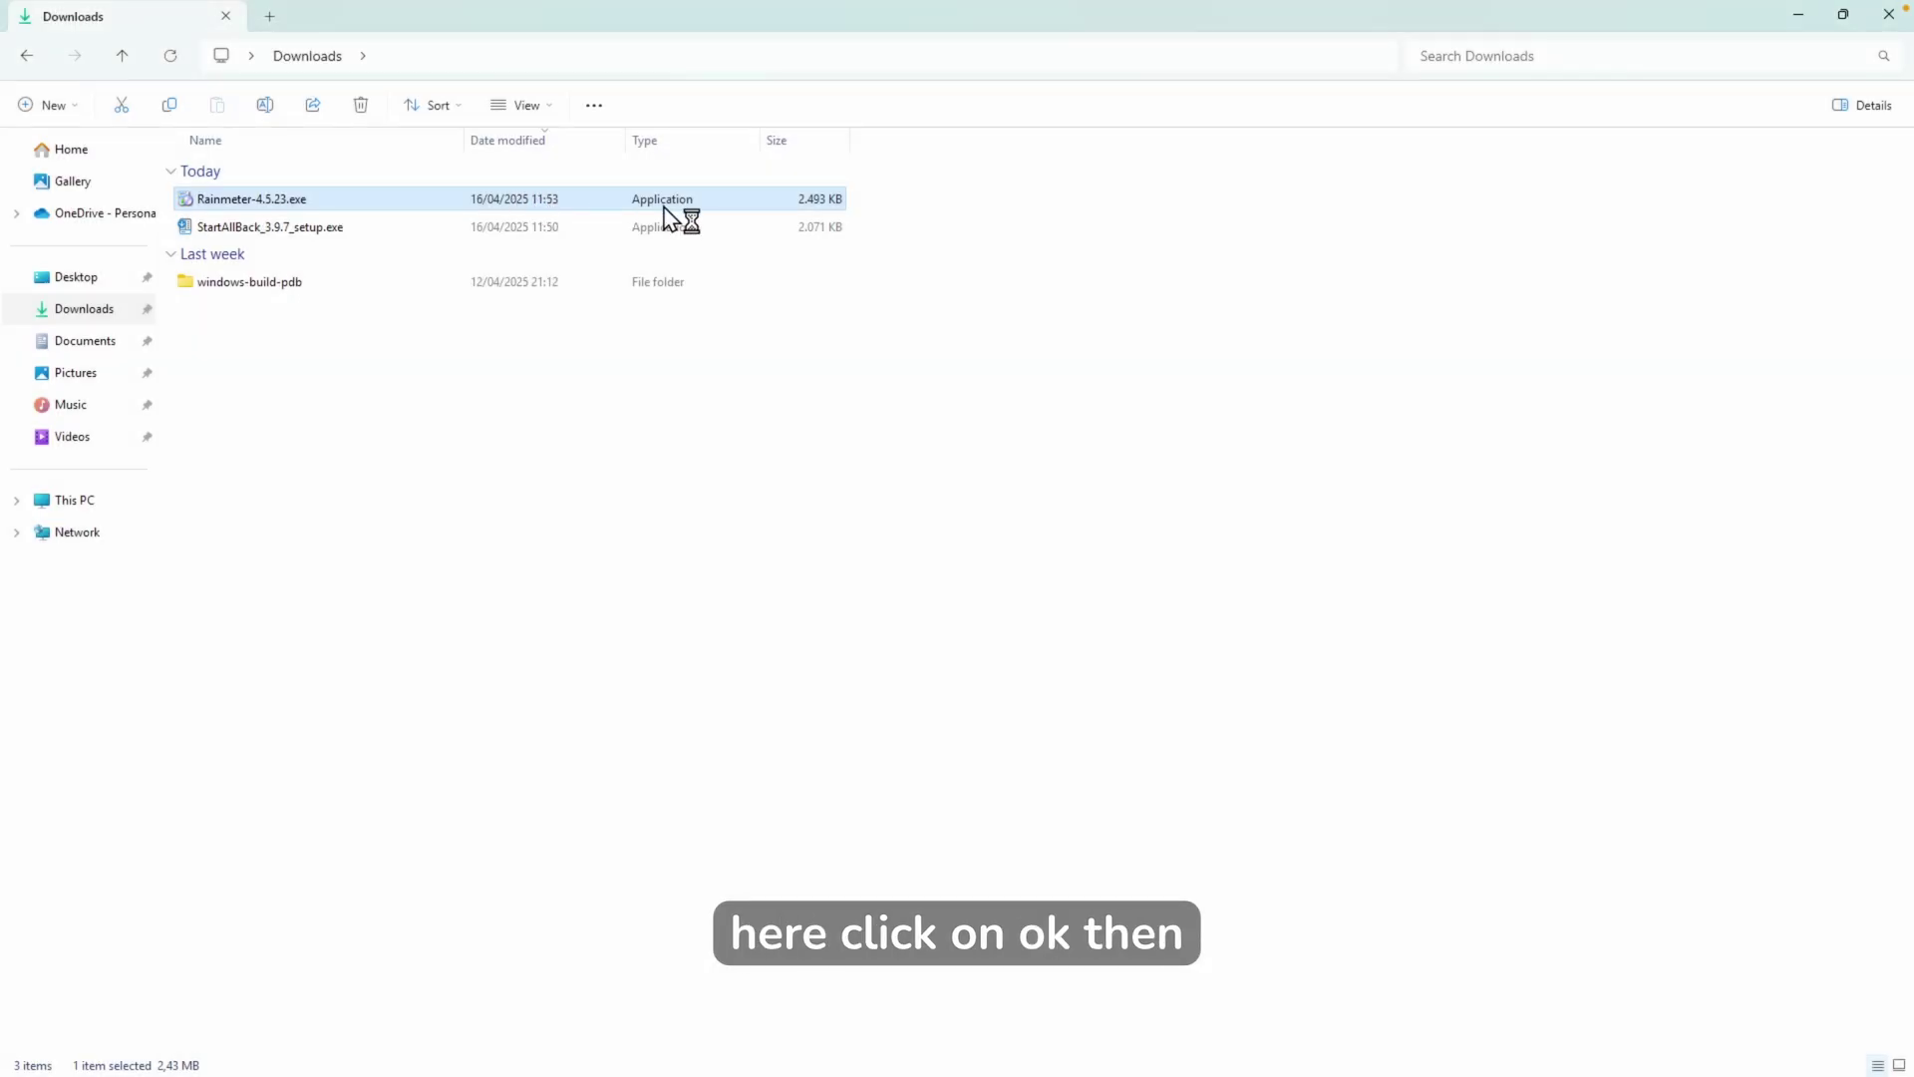
left_click(962, 589)
Install Rainmeter as a Standard installation, approve UAC, and finish with Run Rainmeter checked.
left_click(1798, 15)
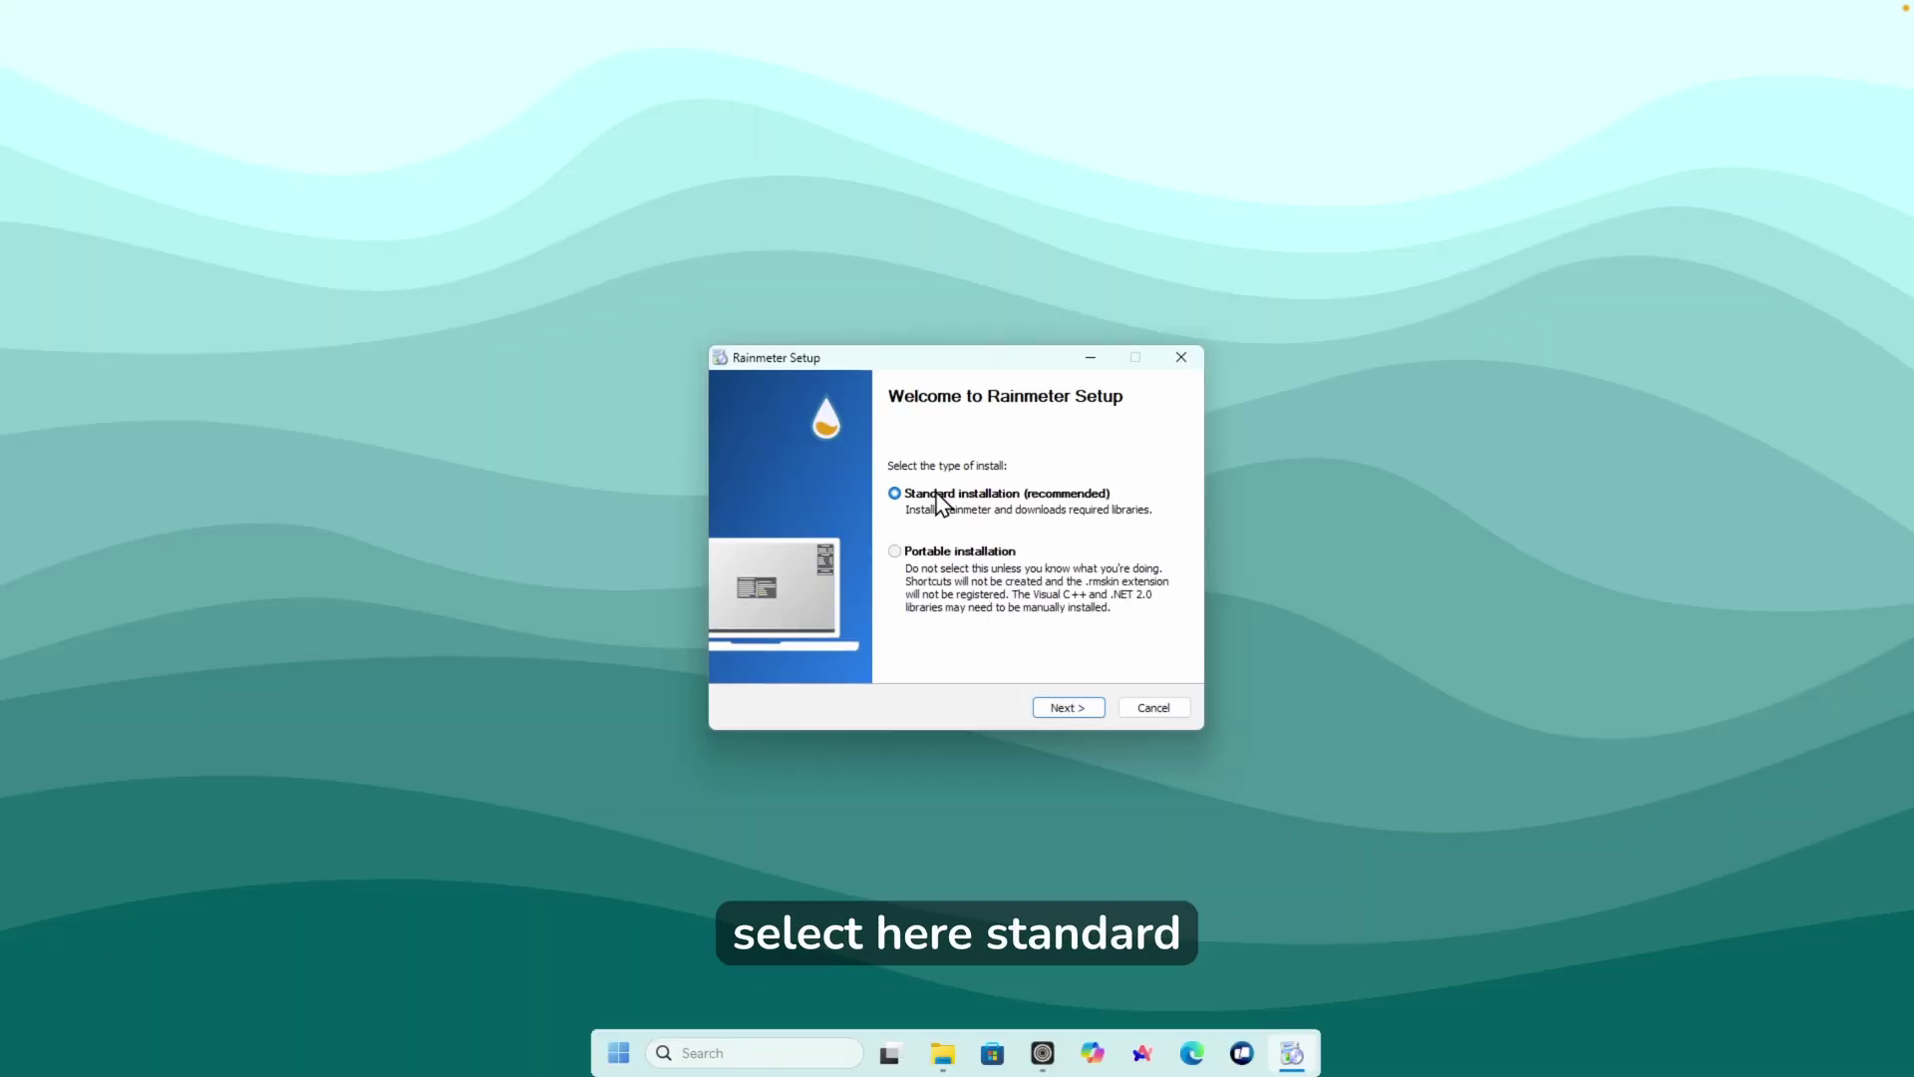
left_click(1087, 709)
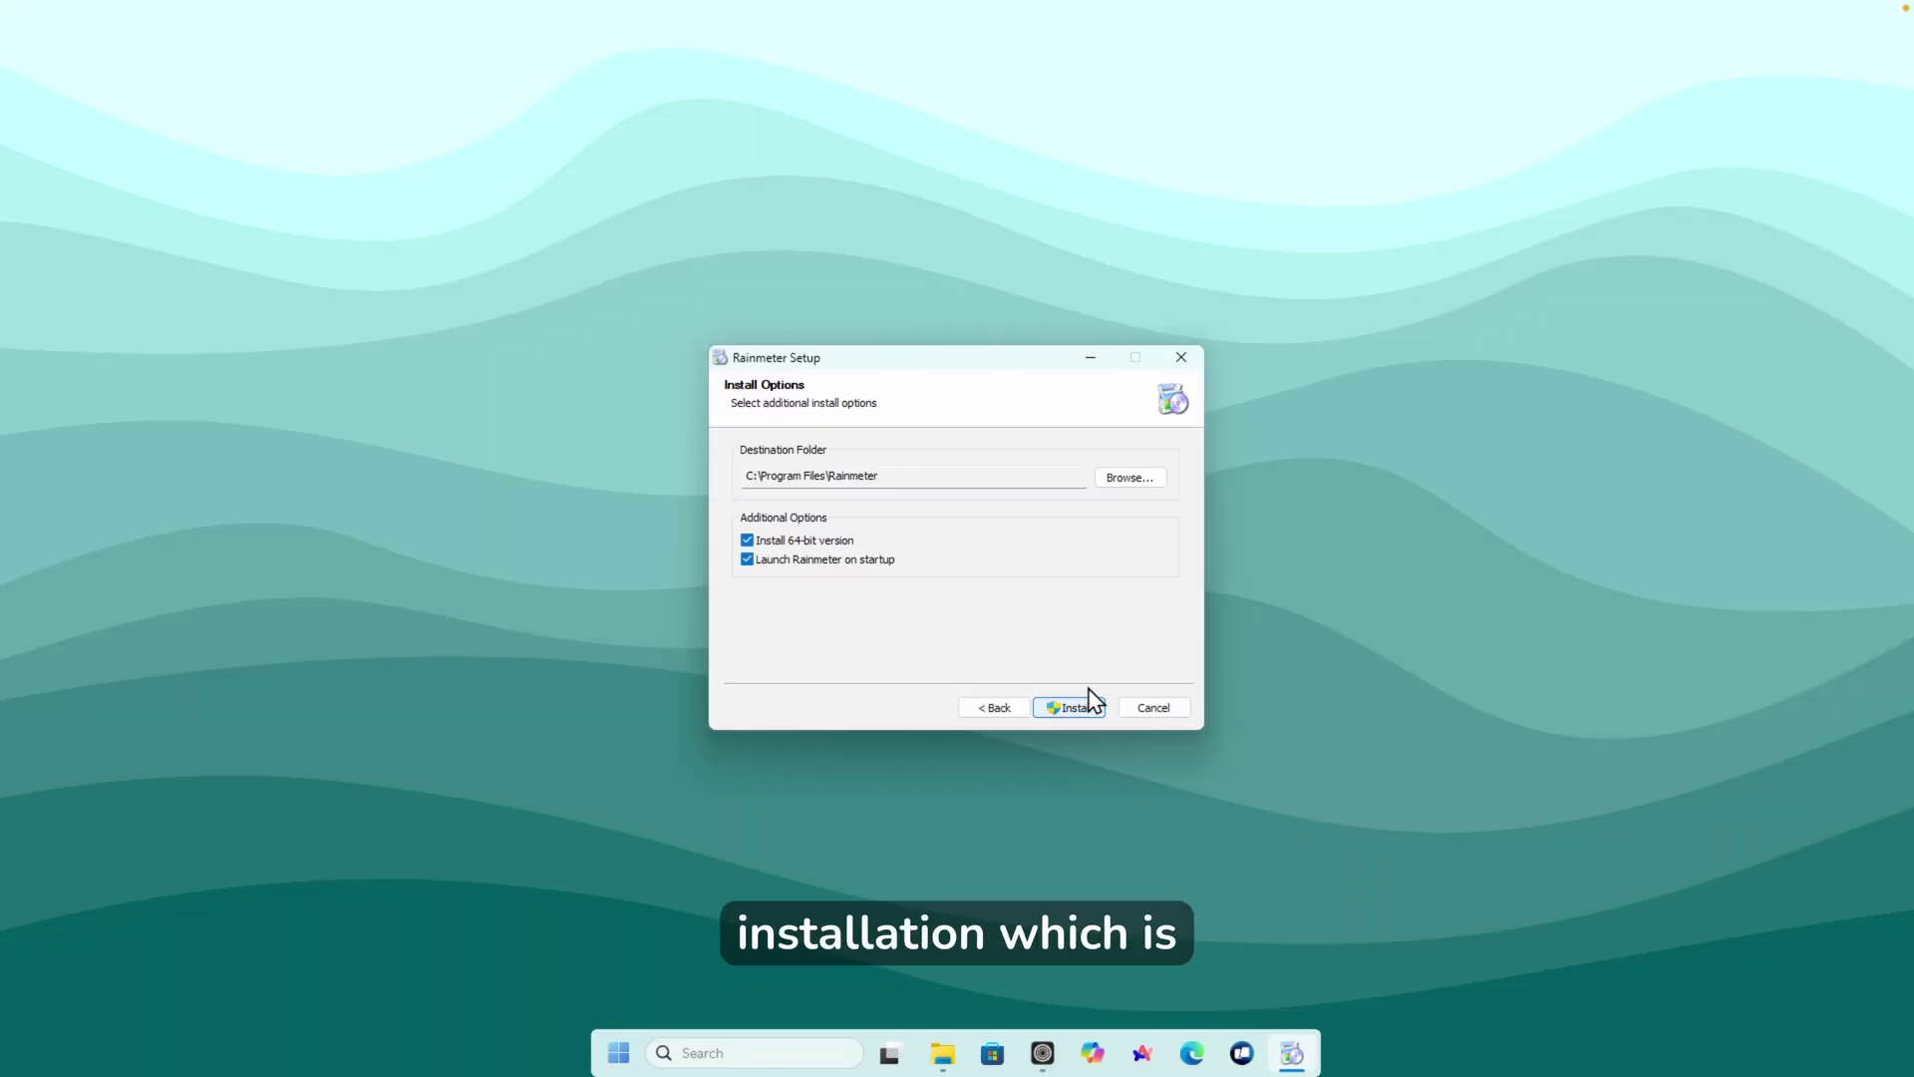
left_click(1069, 708)
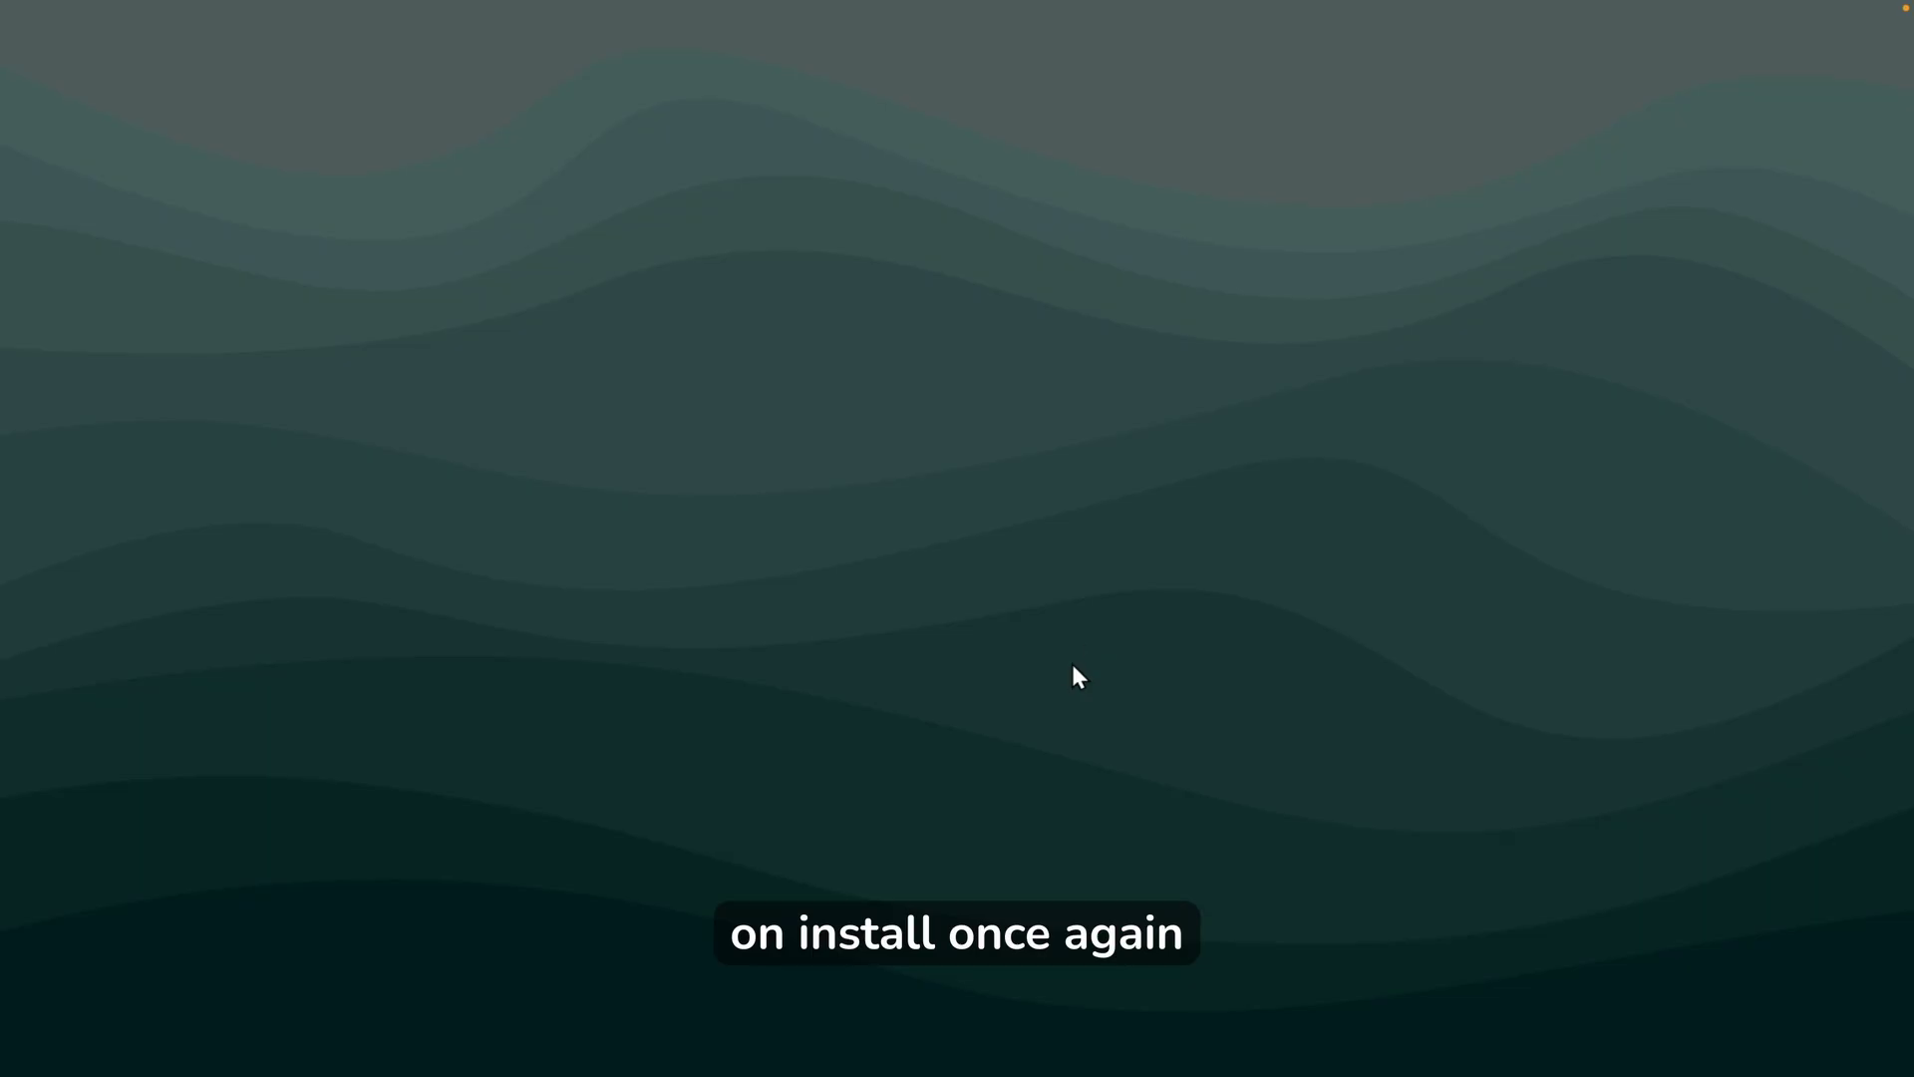
left_click(962, 692)
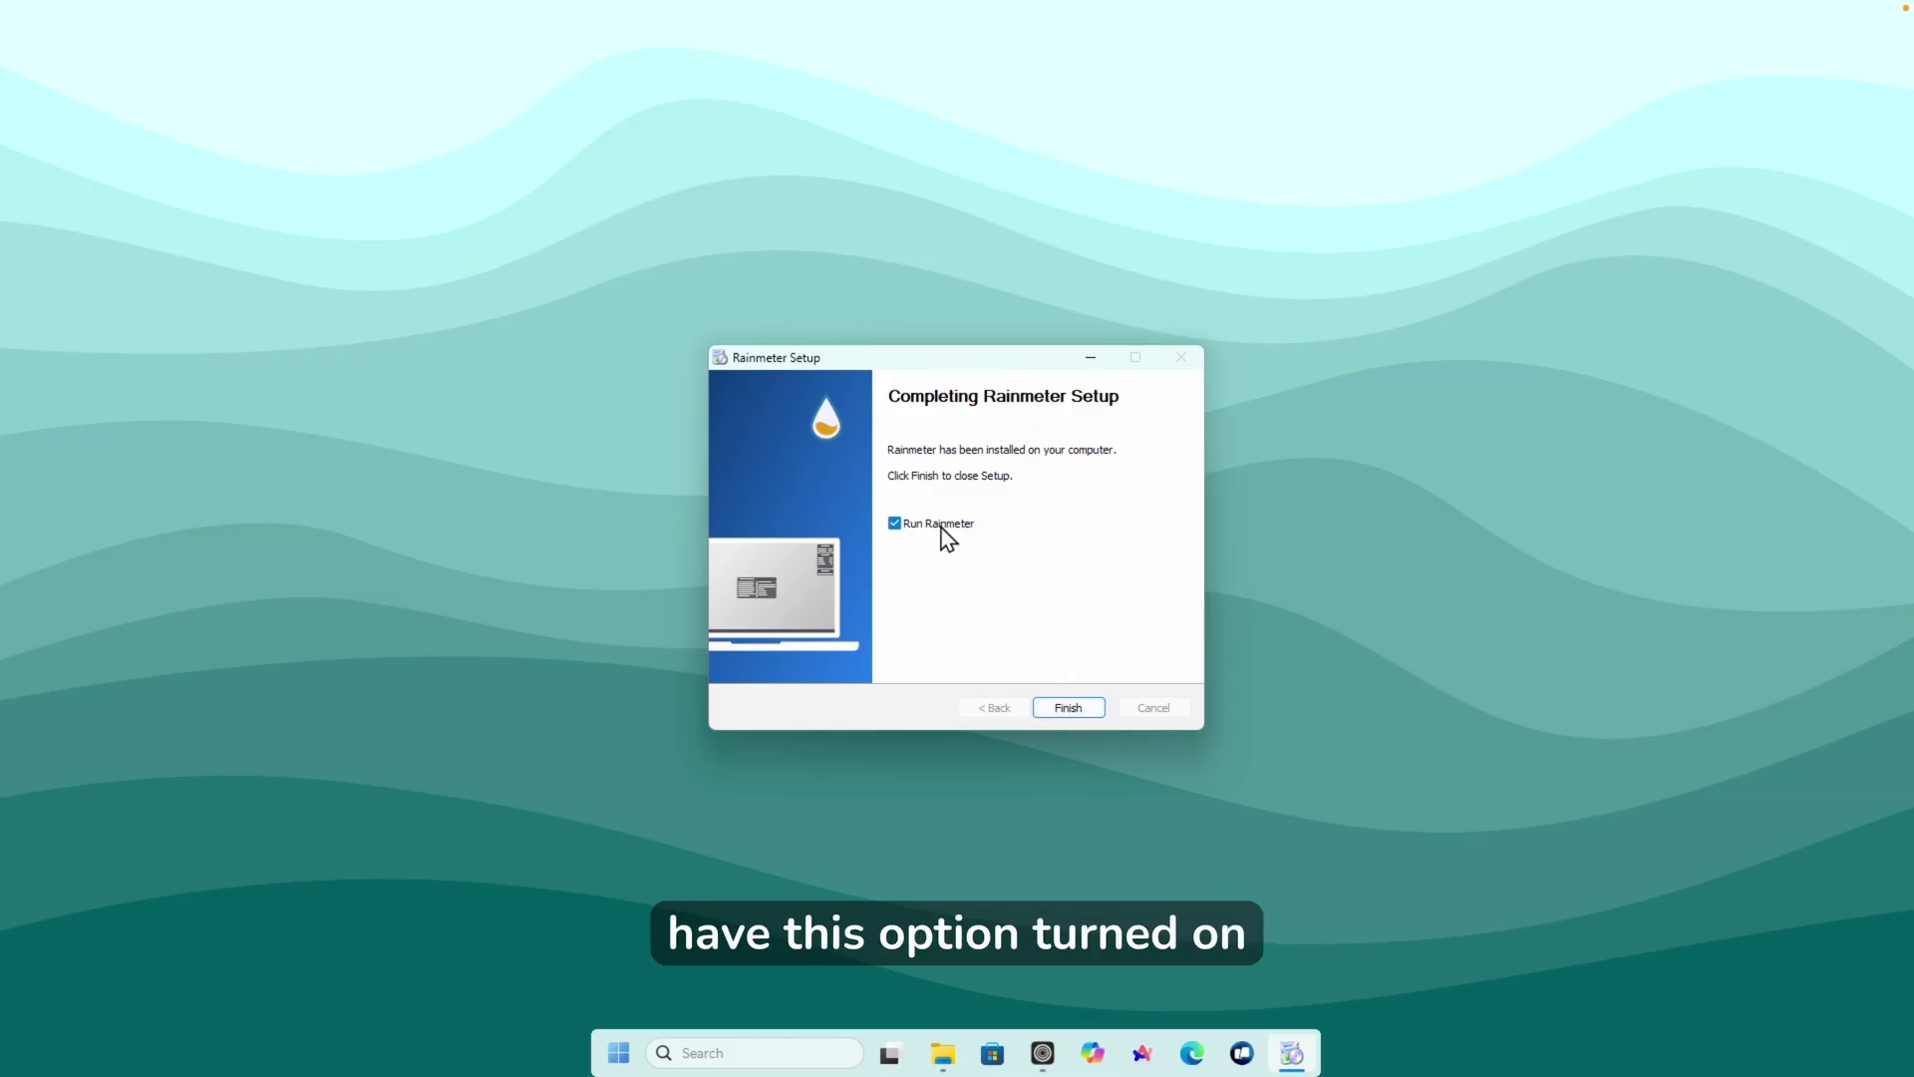
left_click(1069, 708)
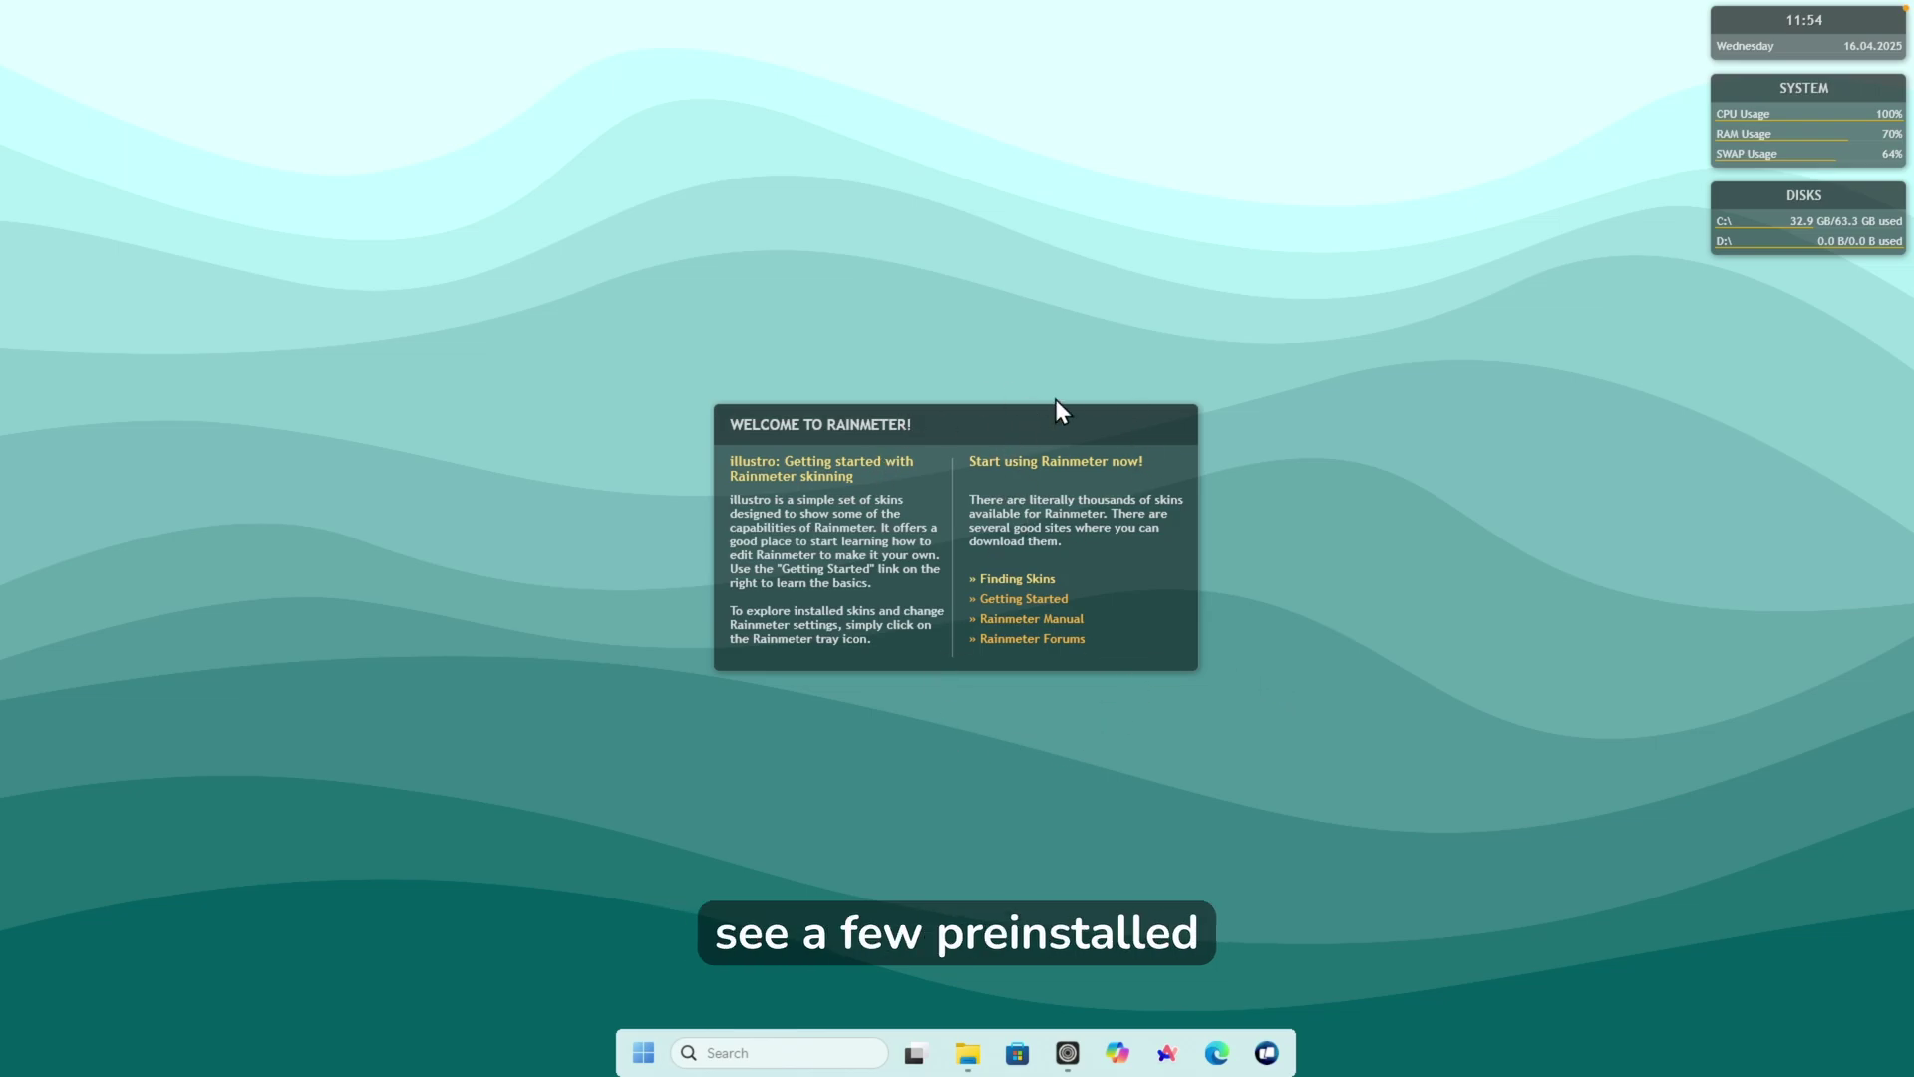
Unload the illustro Welcome, Disks, System and Clock skins from the desktop.
right_click(905, 484)
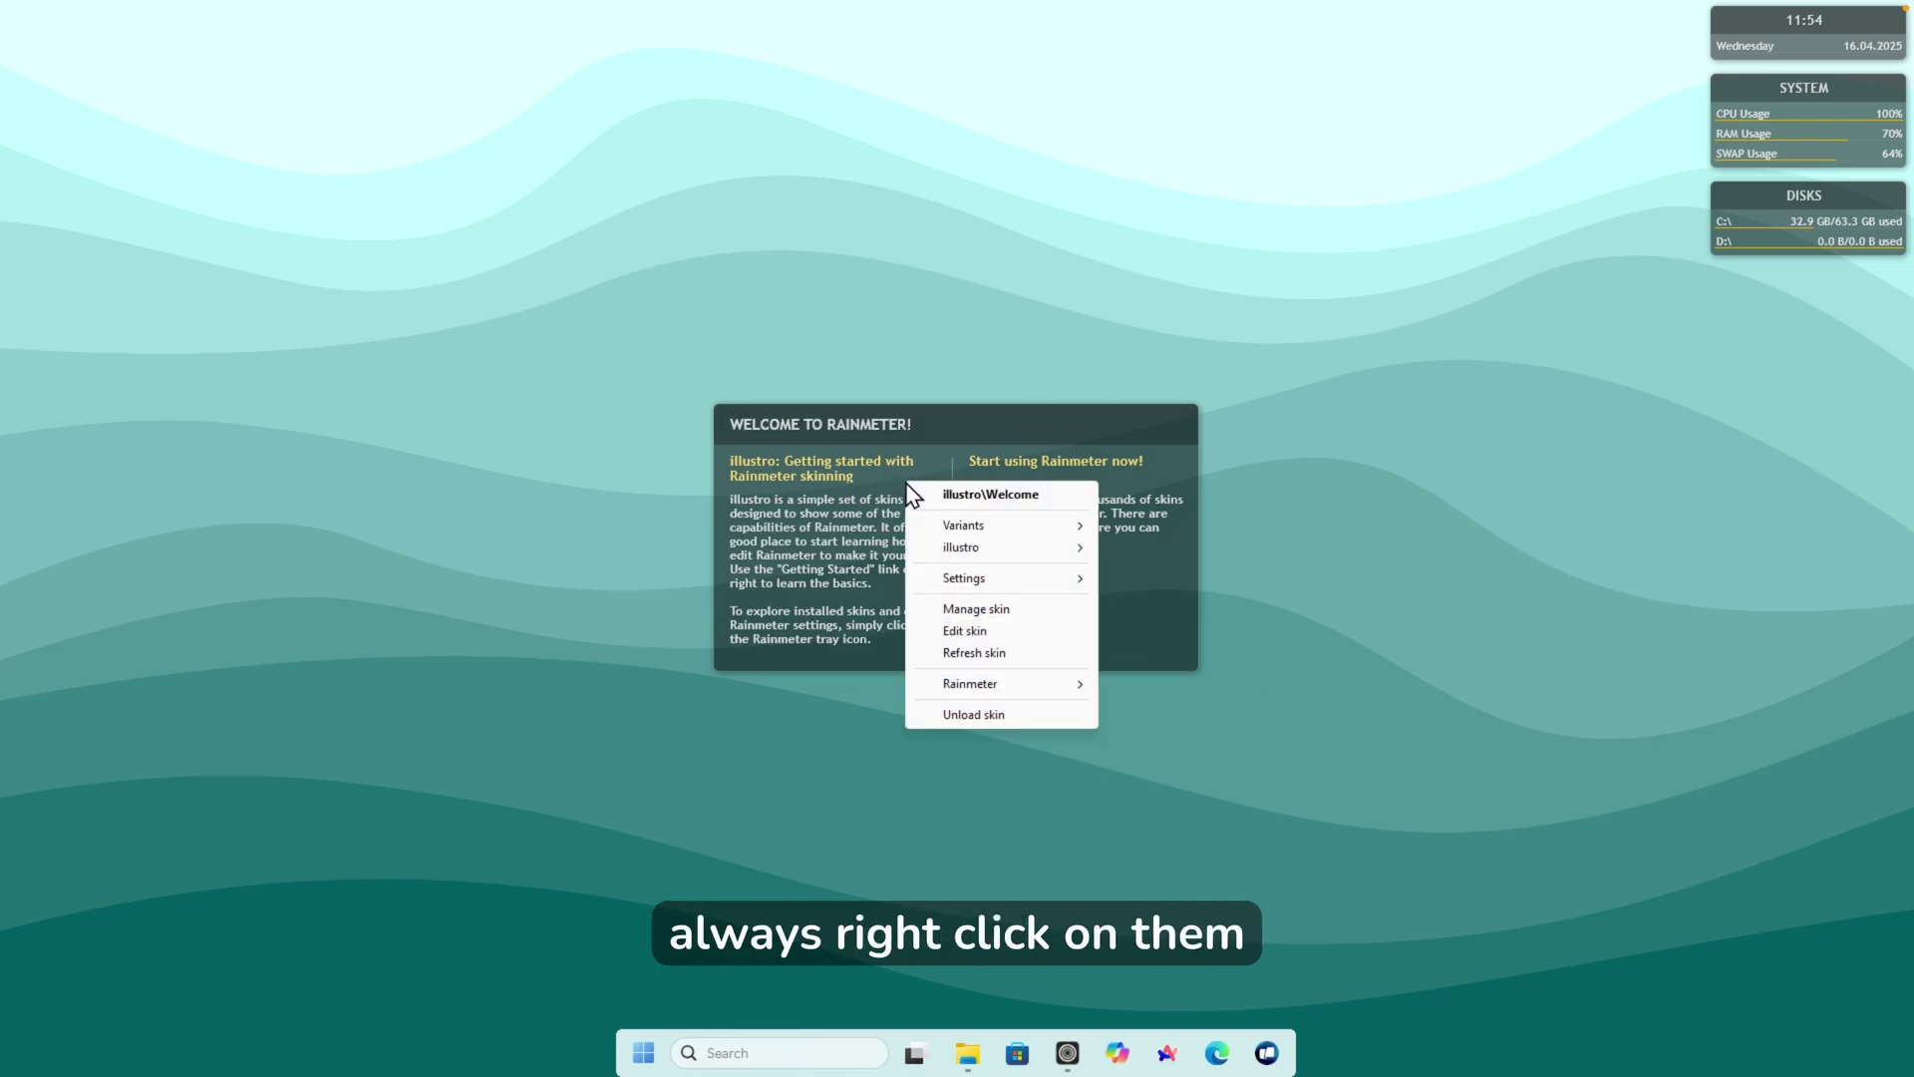
left_click(1001, 714)
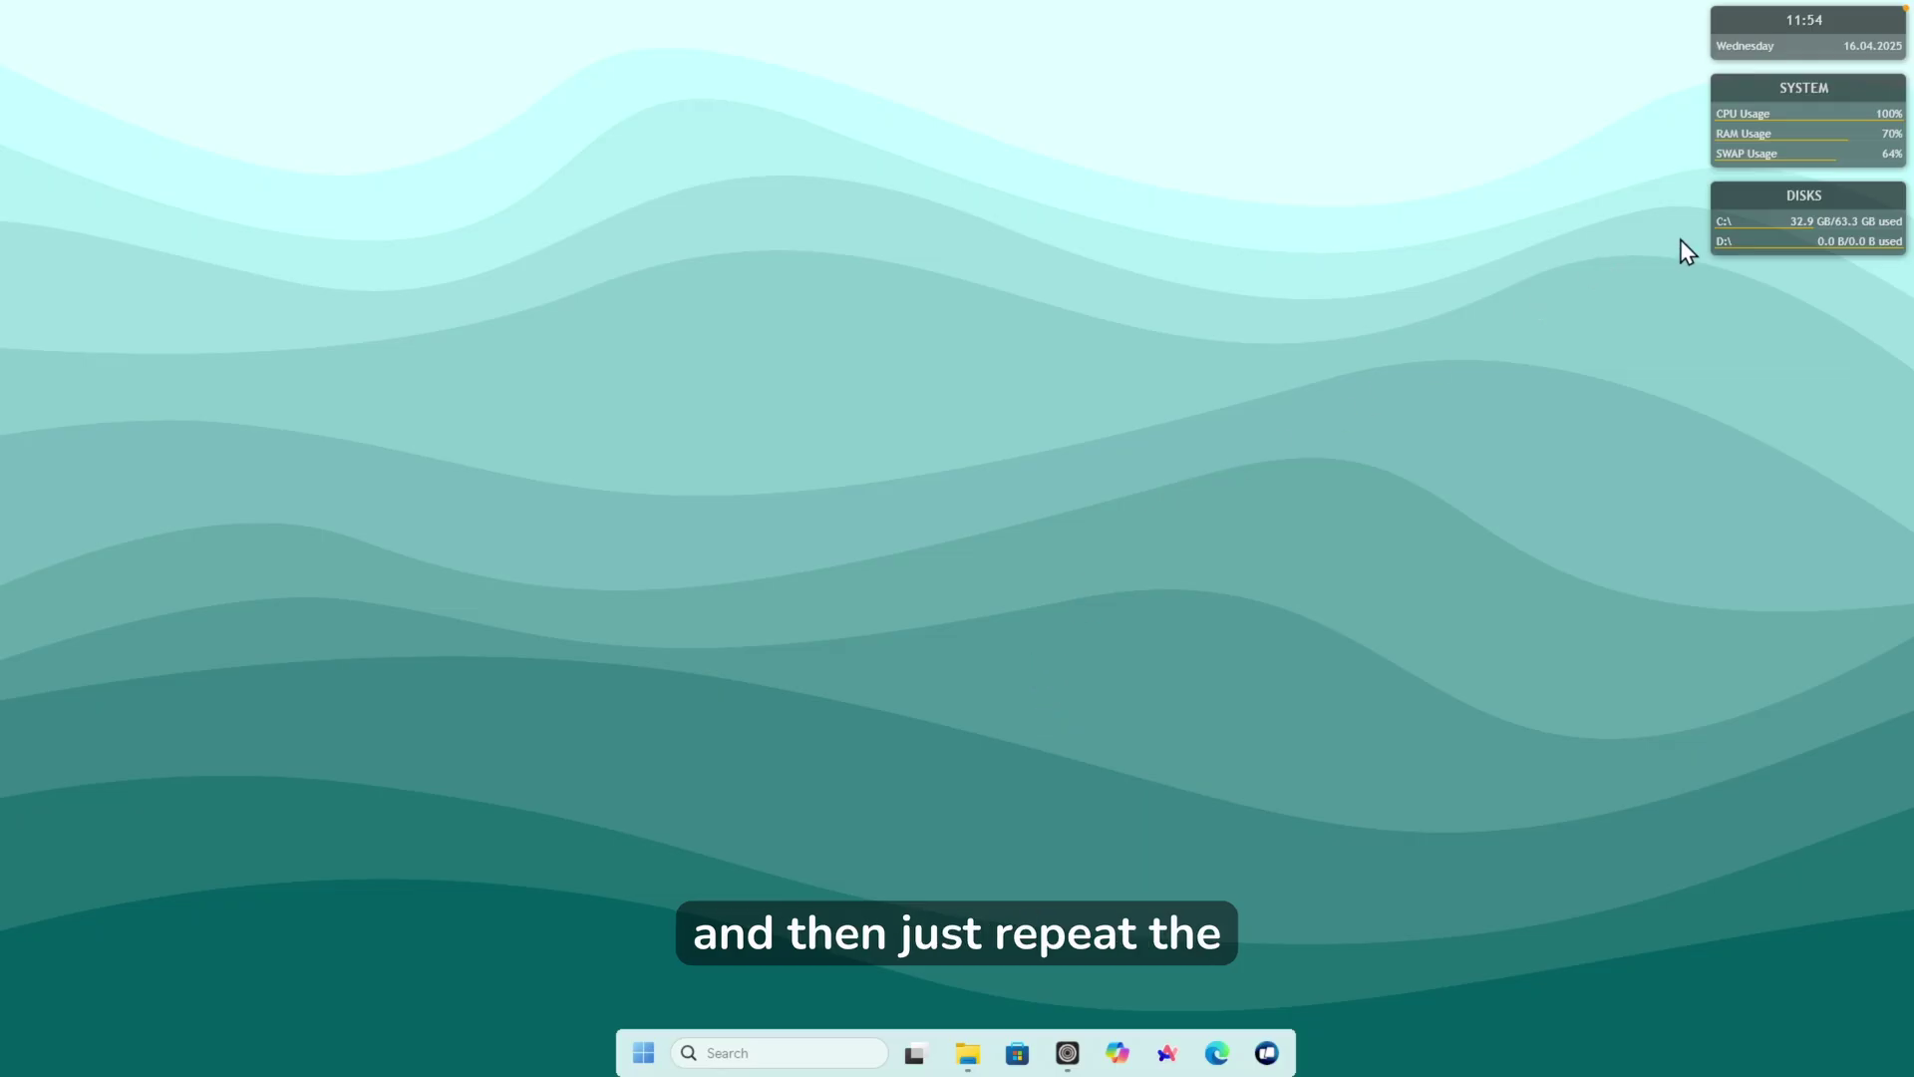
right_click(1746, 206)
left_click(1800, 437)
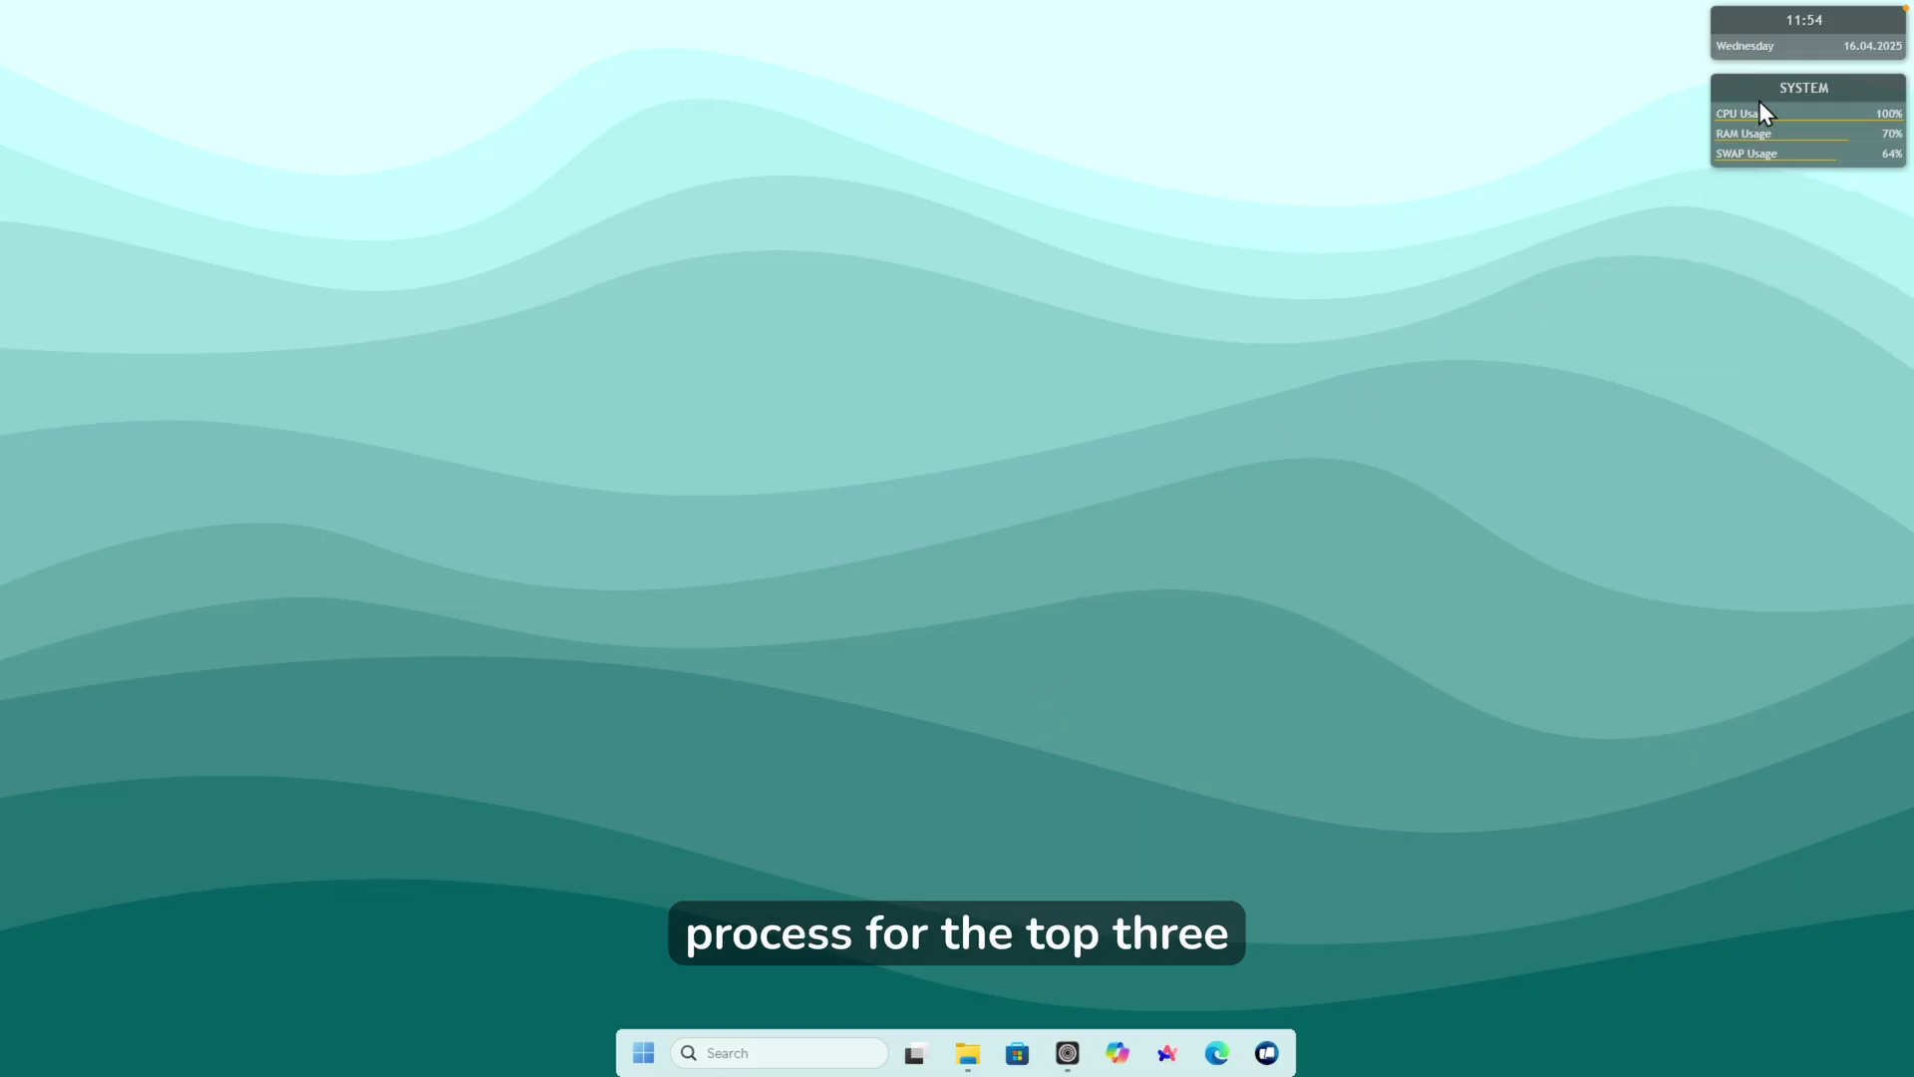
right_click(1758, 99)
left_click(1787, 327)
right_click(1814, 28)
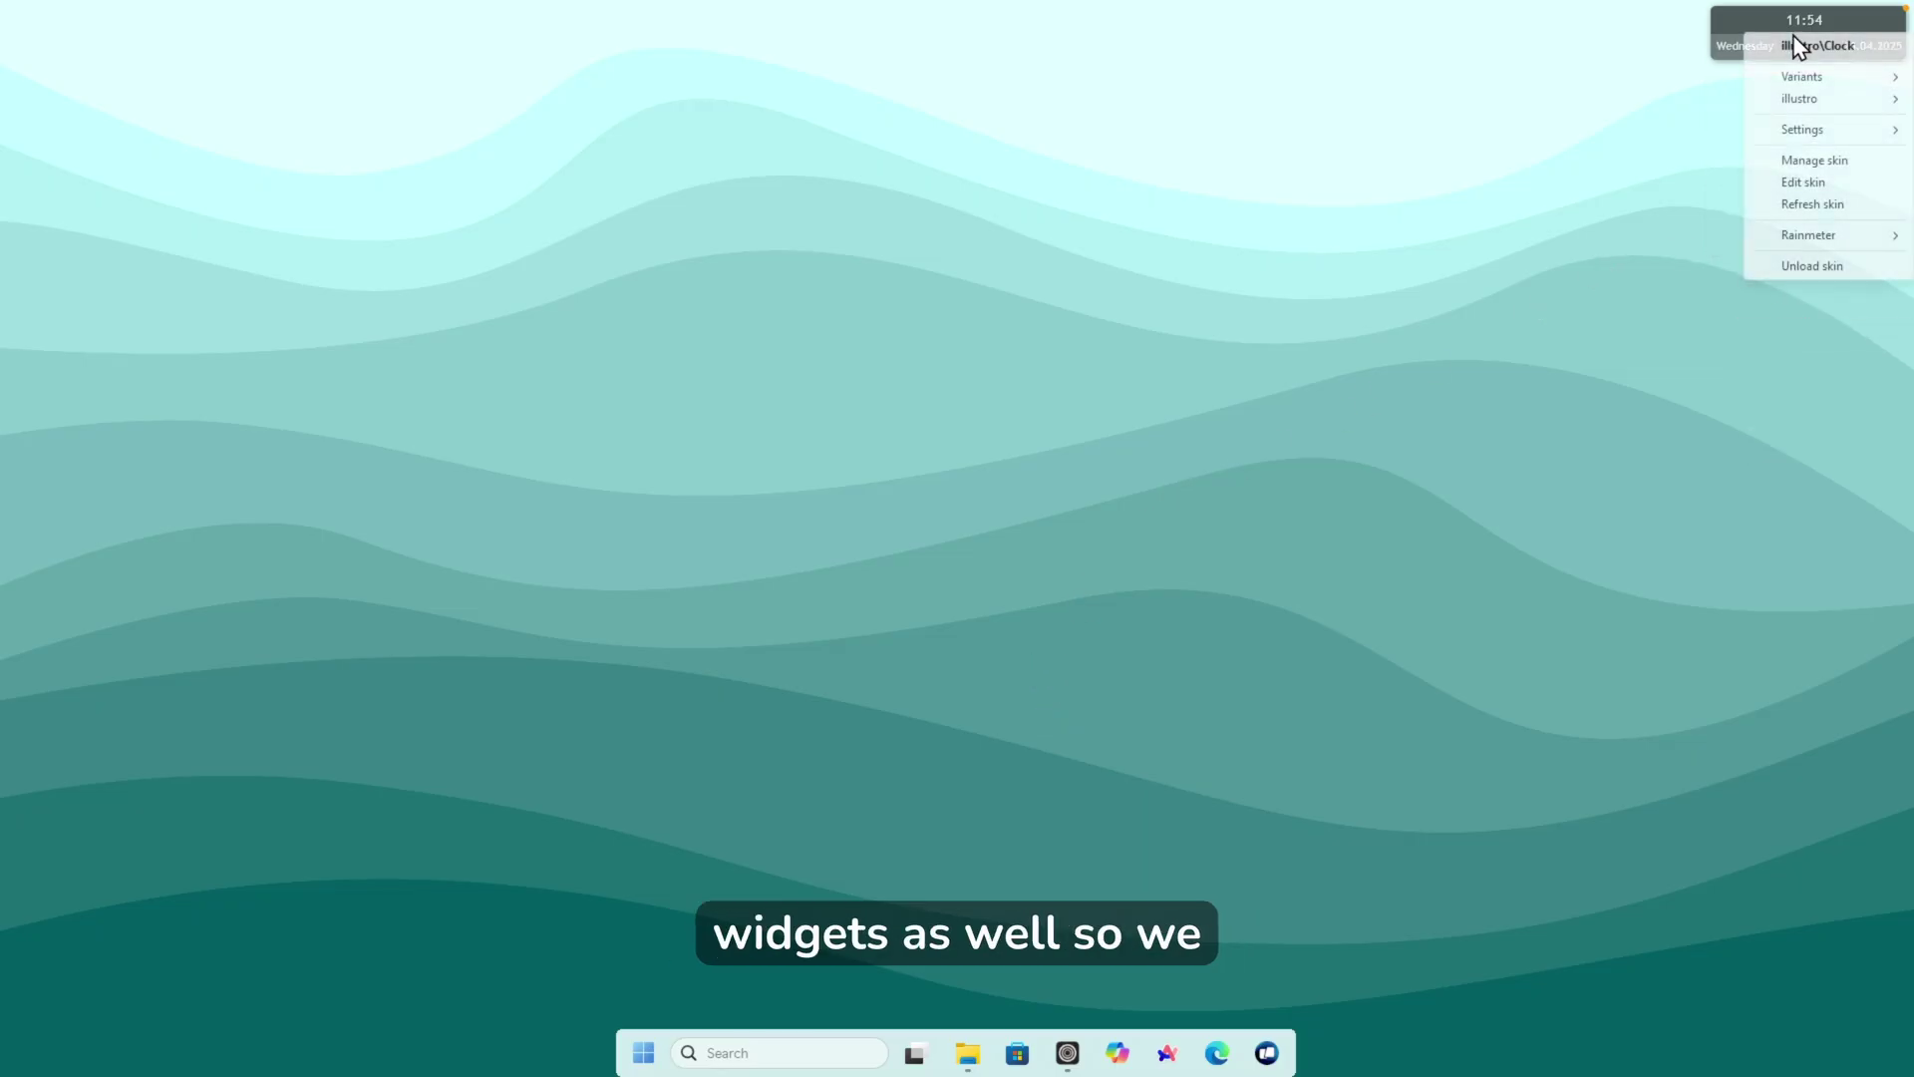
left_click(1828, 279)
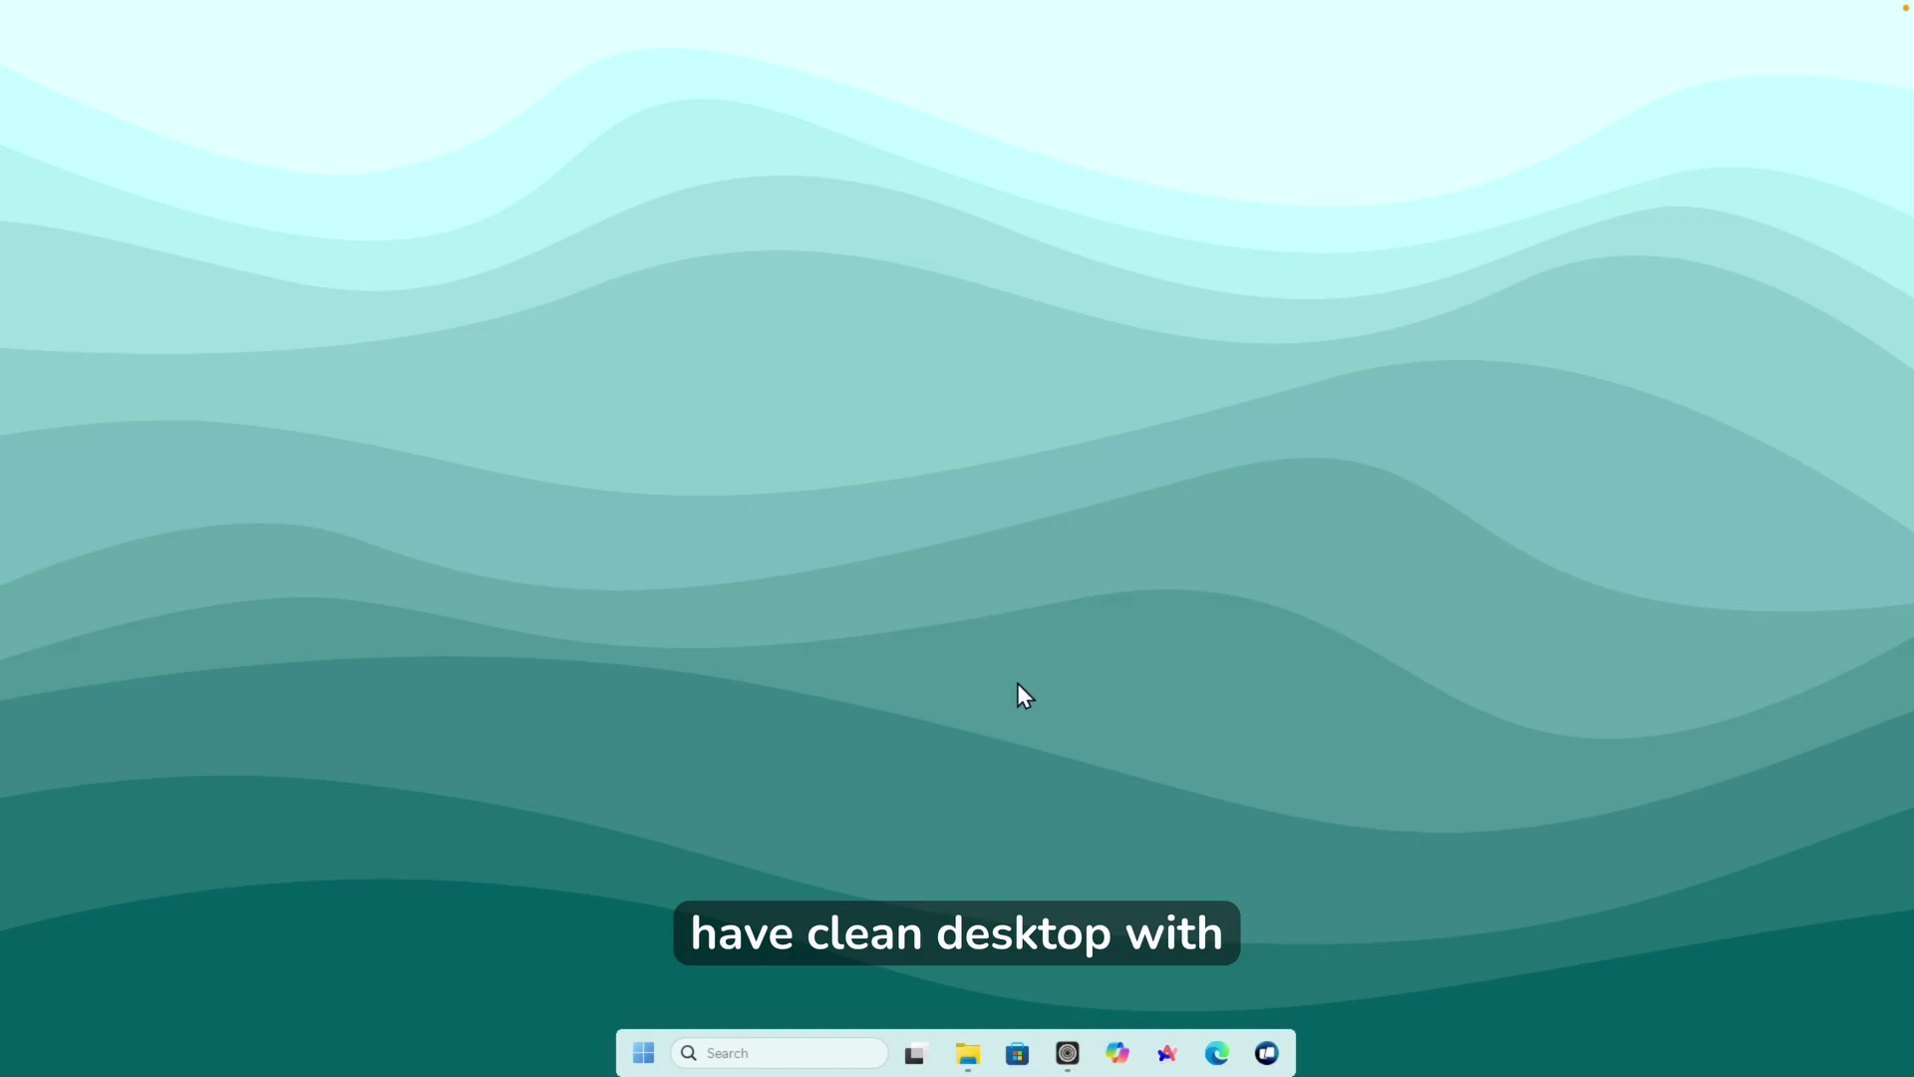
Bring Zen Browser back and search for 'monterey rainmeter' to find the GitHub project.
left_click(1067, 1052)
left_click(720, 171)
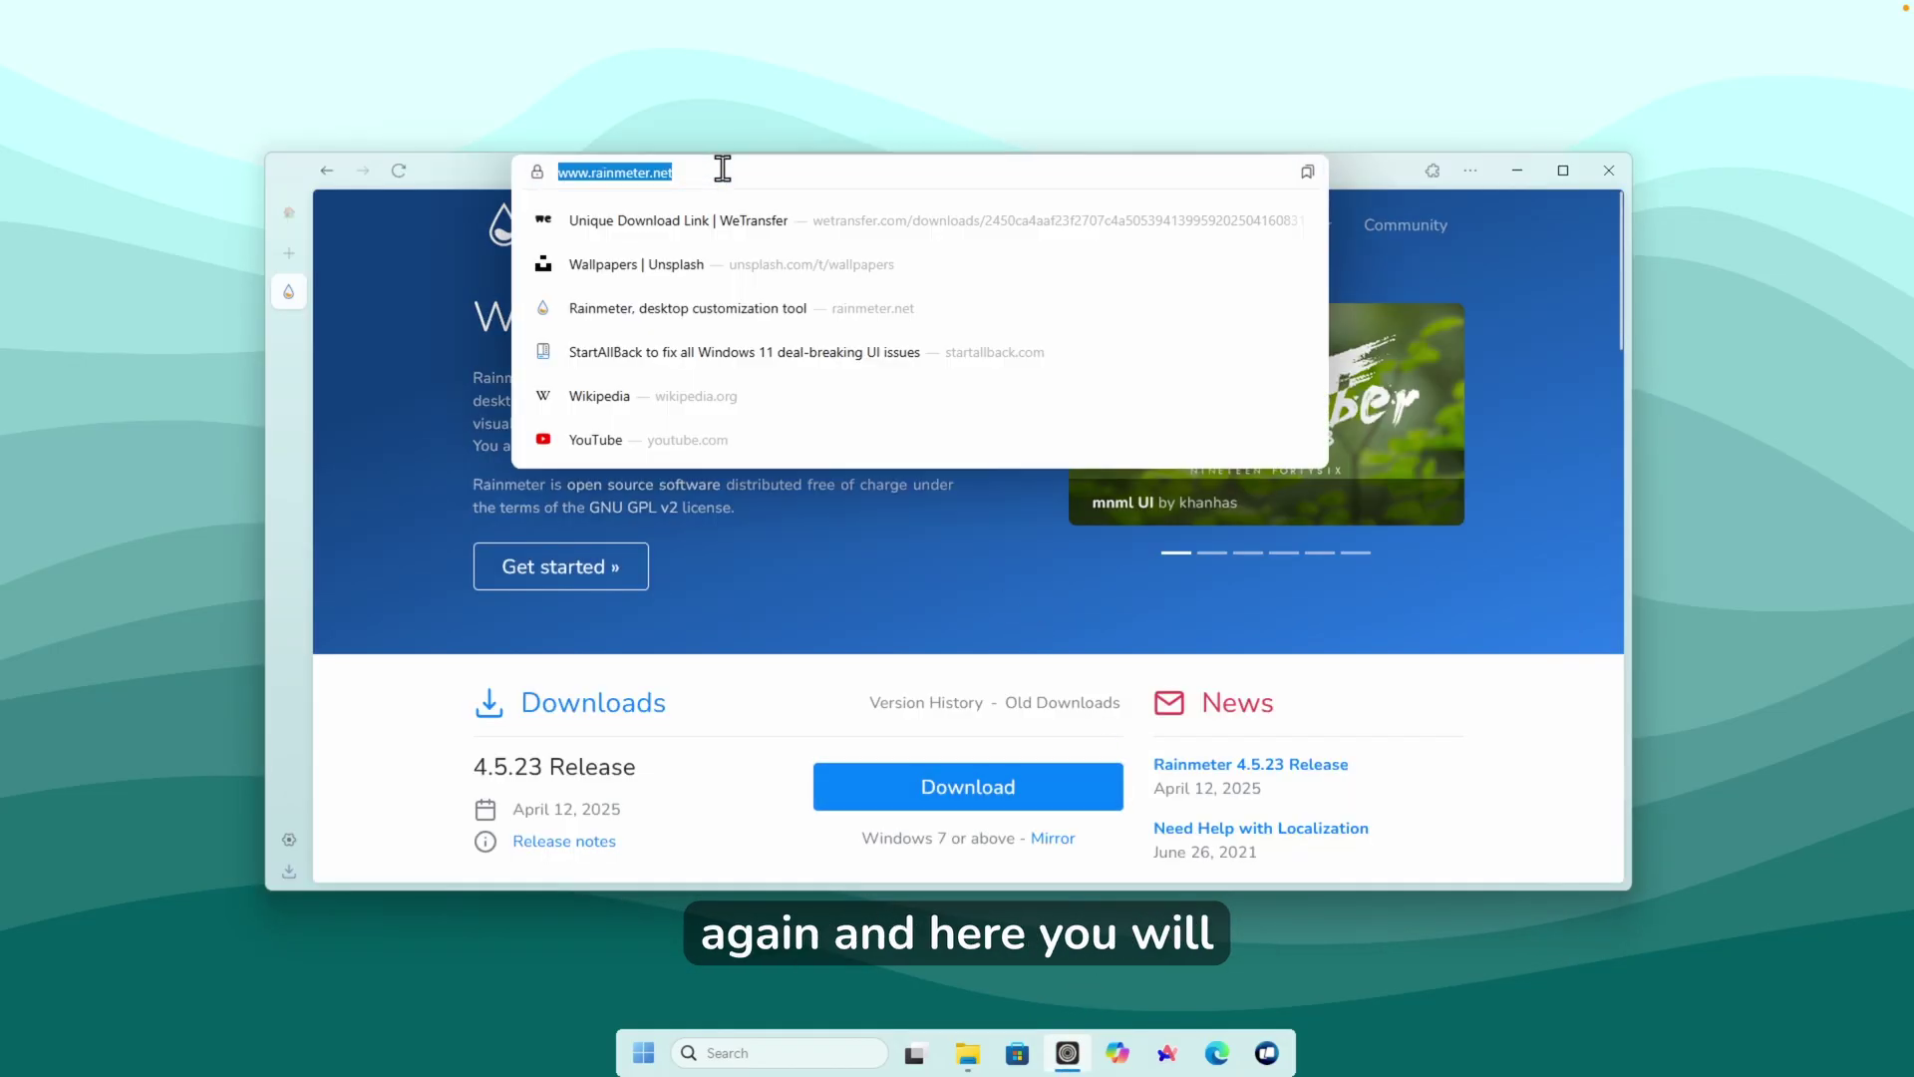
type("mon")
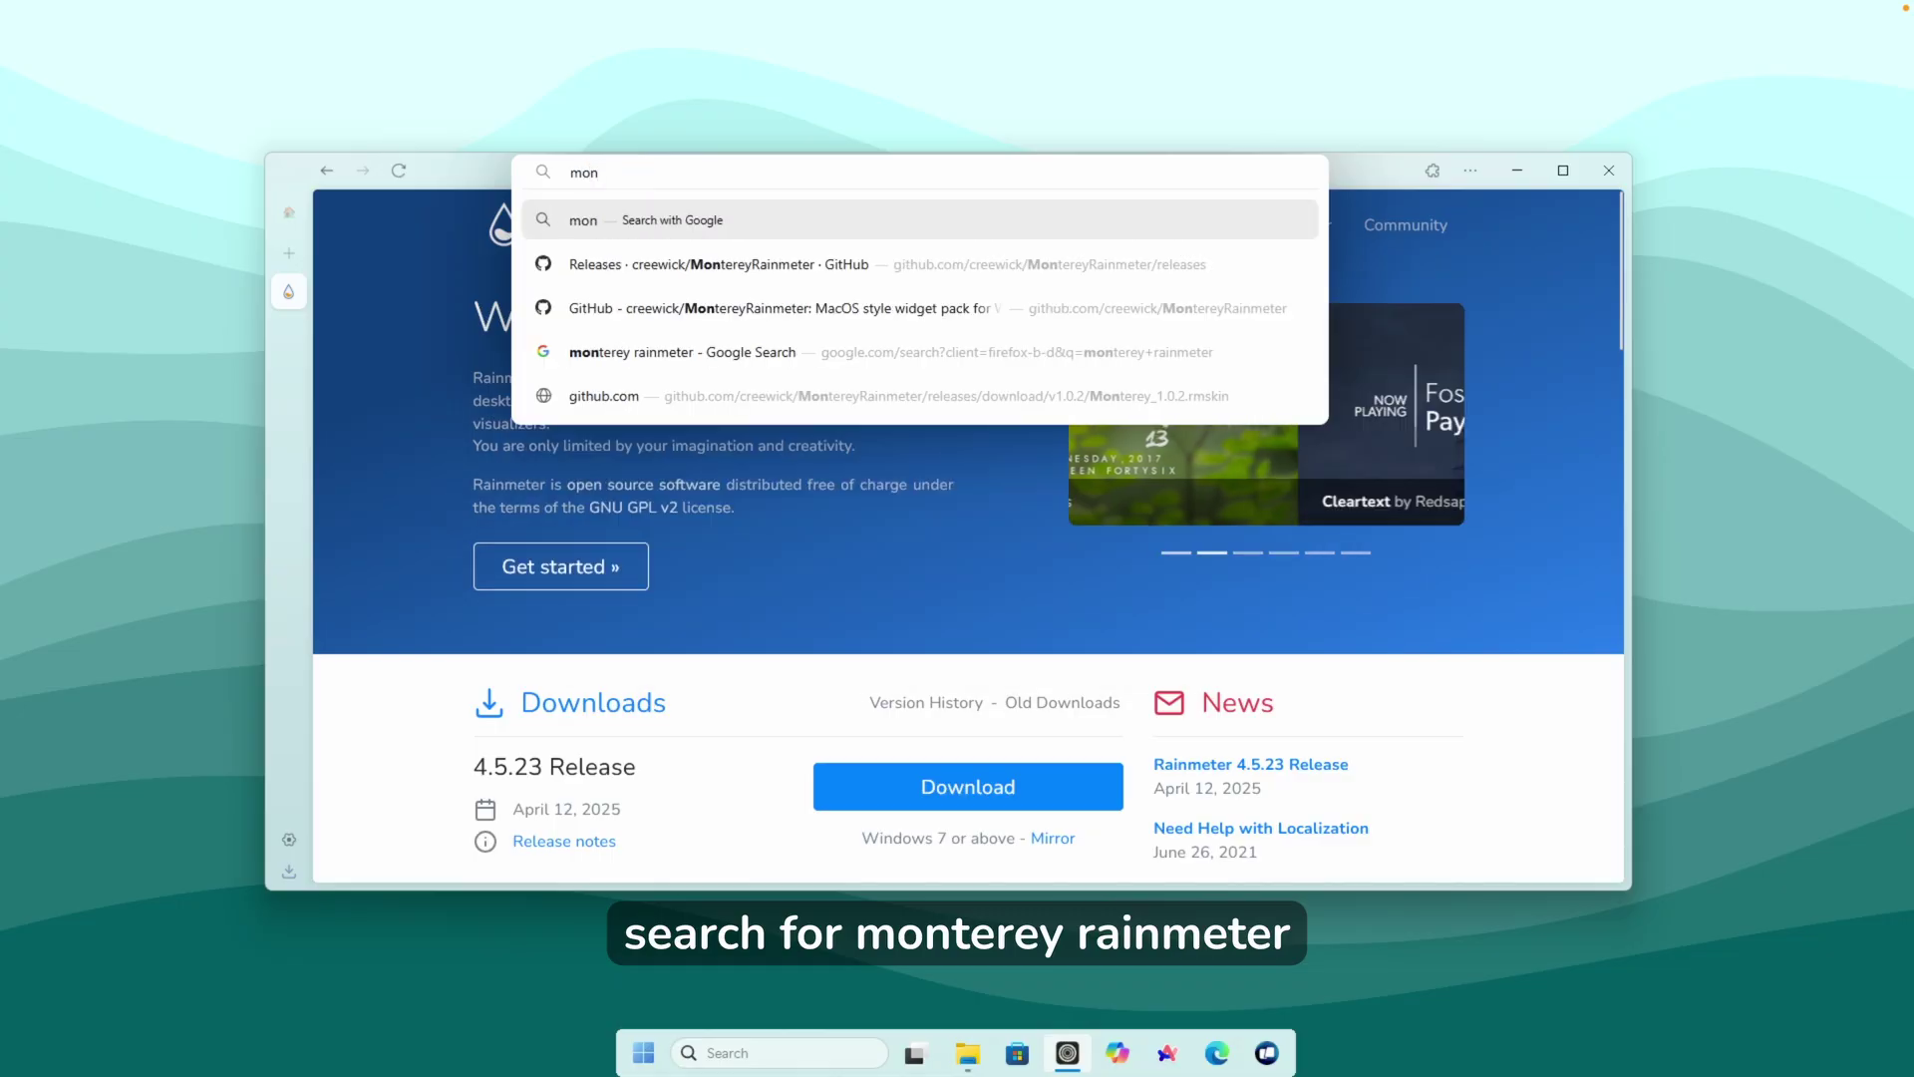
type("erey rainmeter")
key("Return")
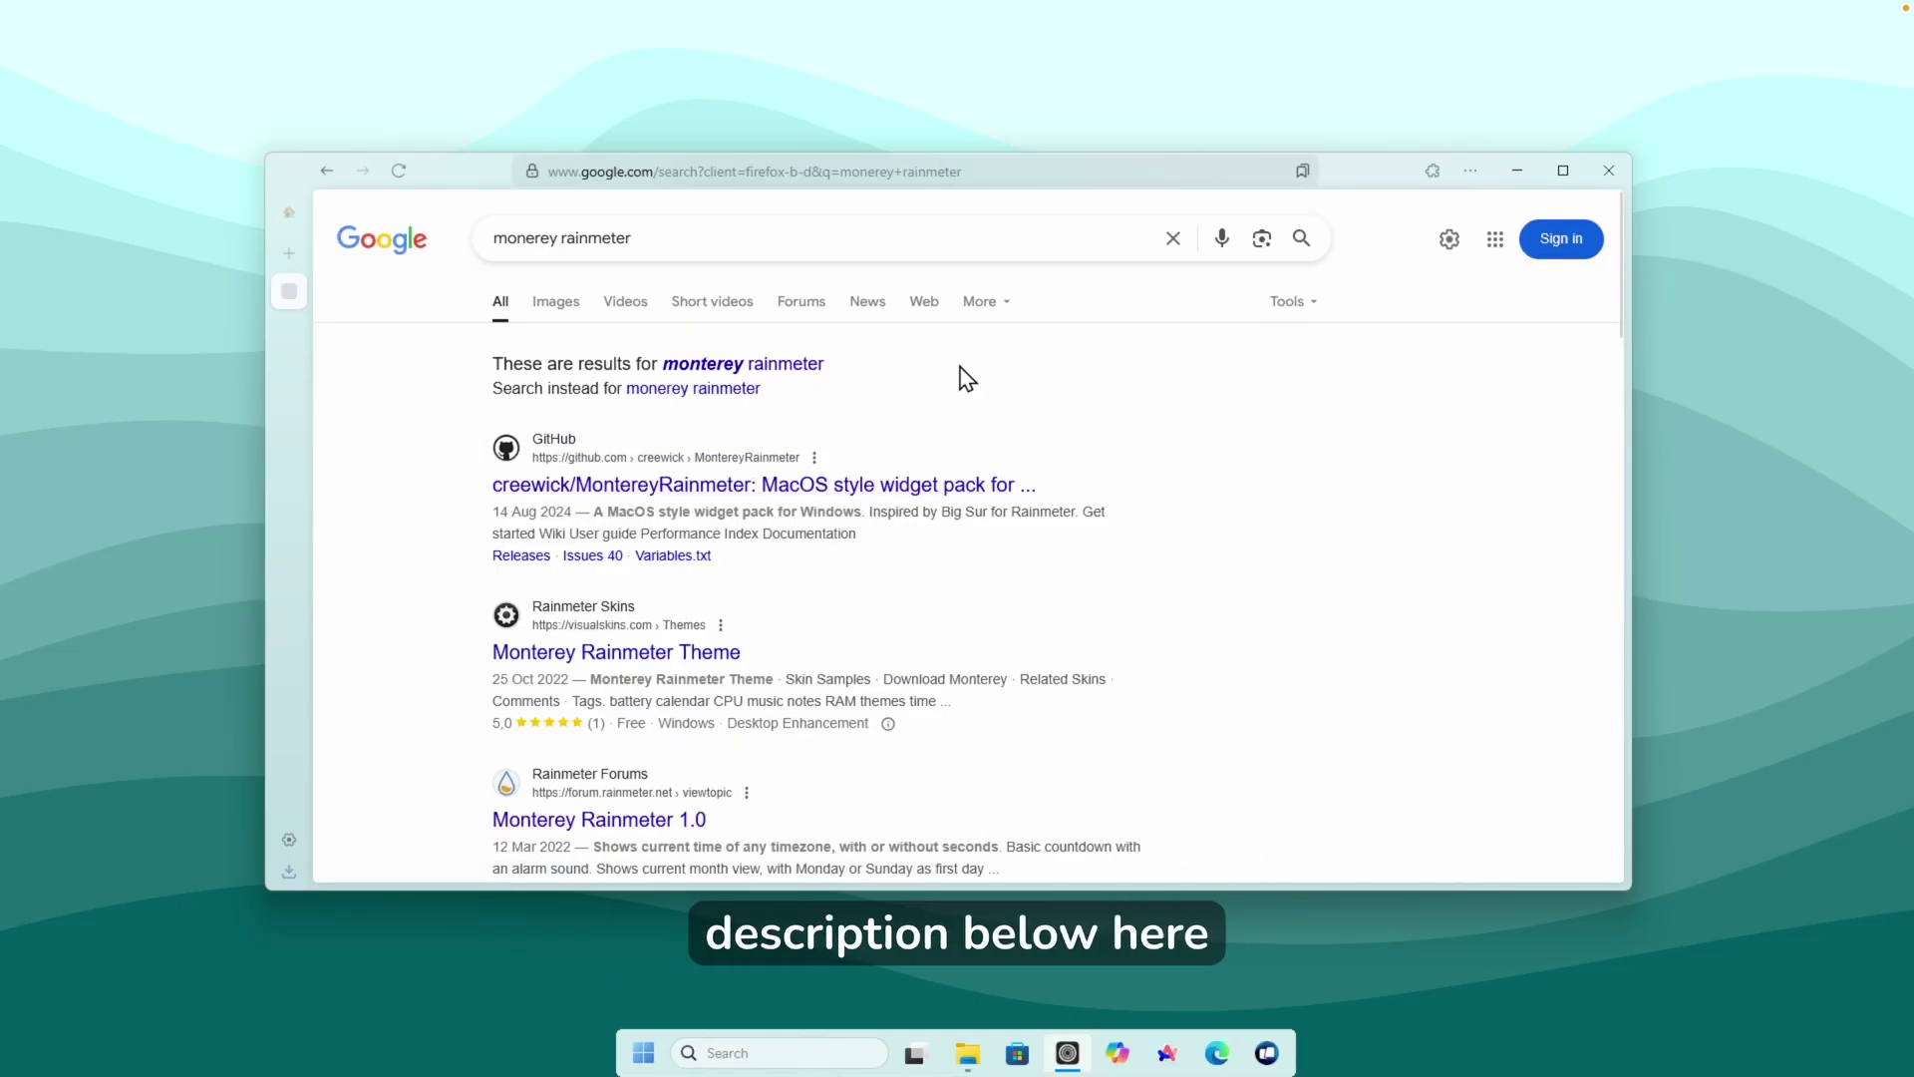
scroll(1482, 482, "down", 3)
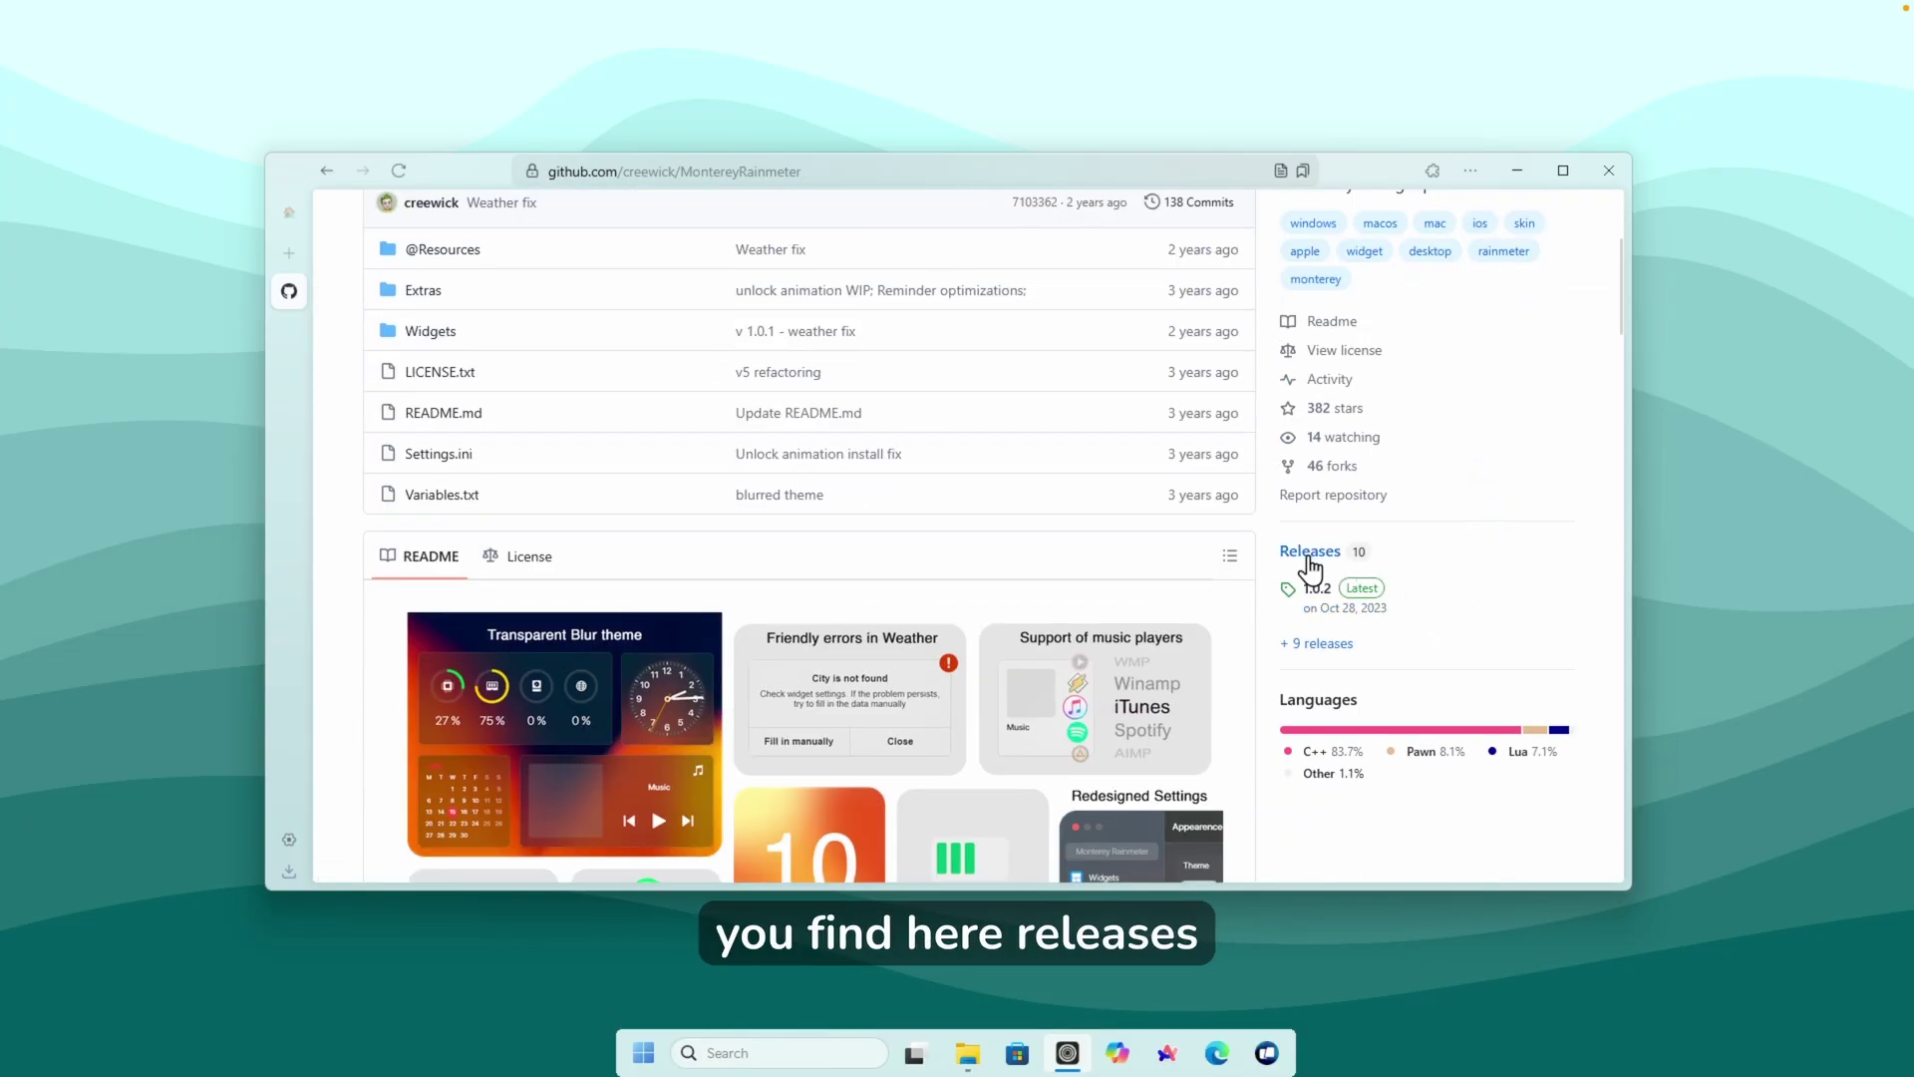
Save Monterey_1.0.2.rmskin from the project's Releases page, then minimize the browser.
left_click(1309, 552)
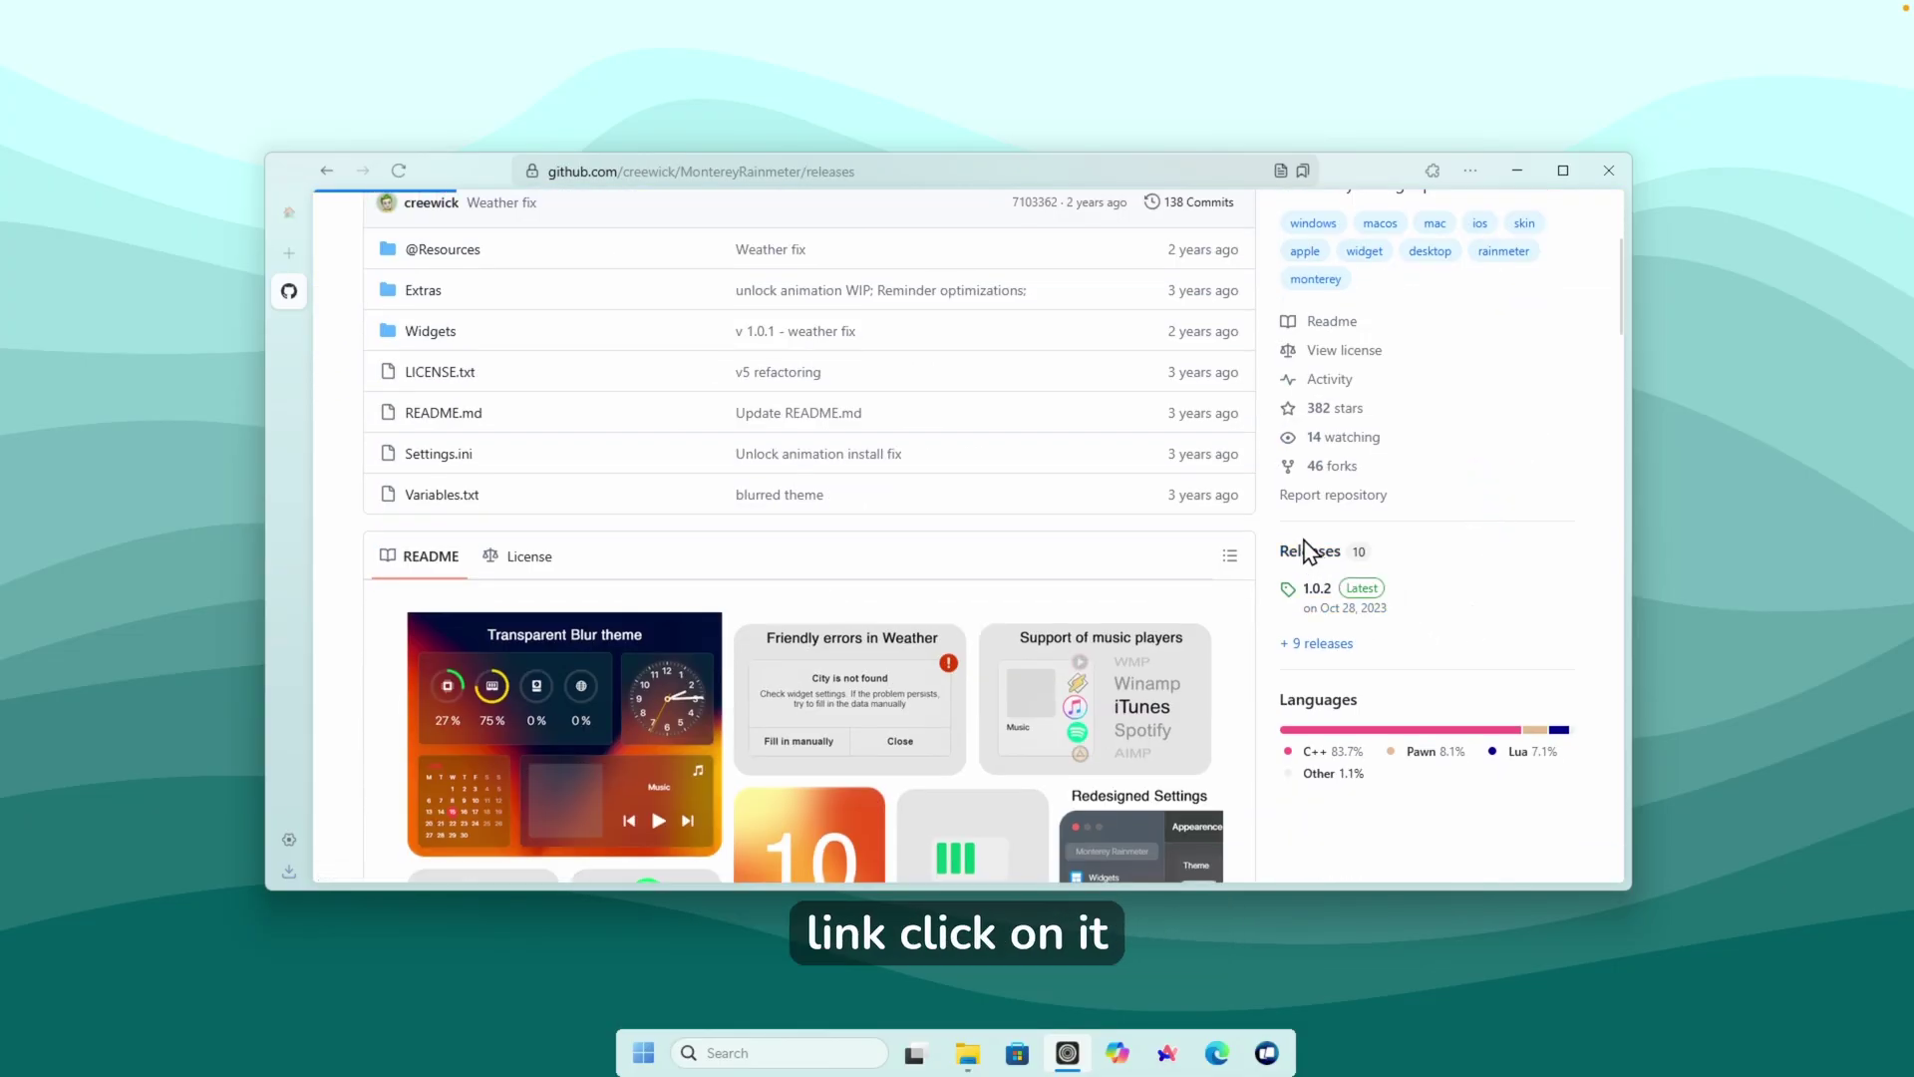
scroll(906, 469, "down", 6)
scroll(918, 459, "up", 5)
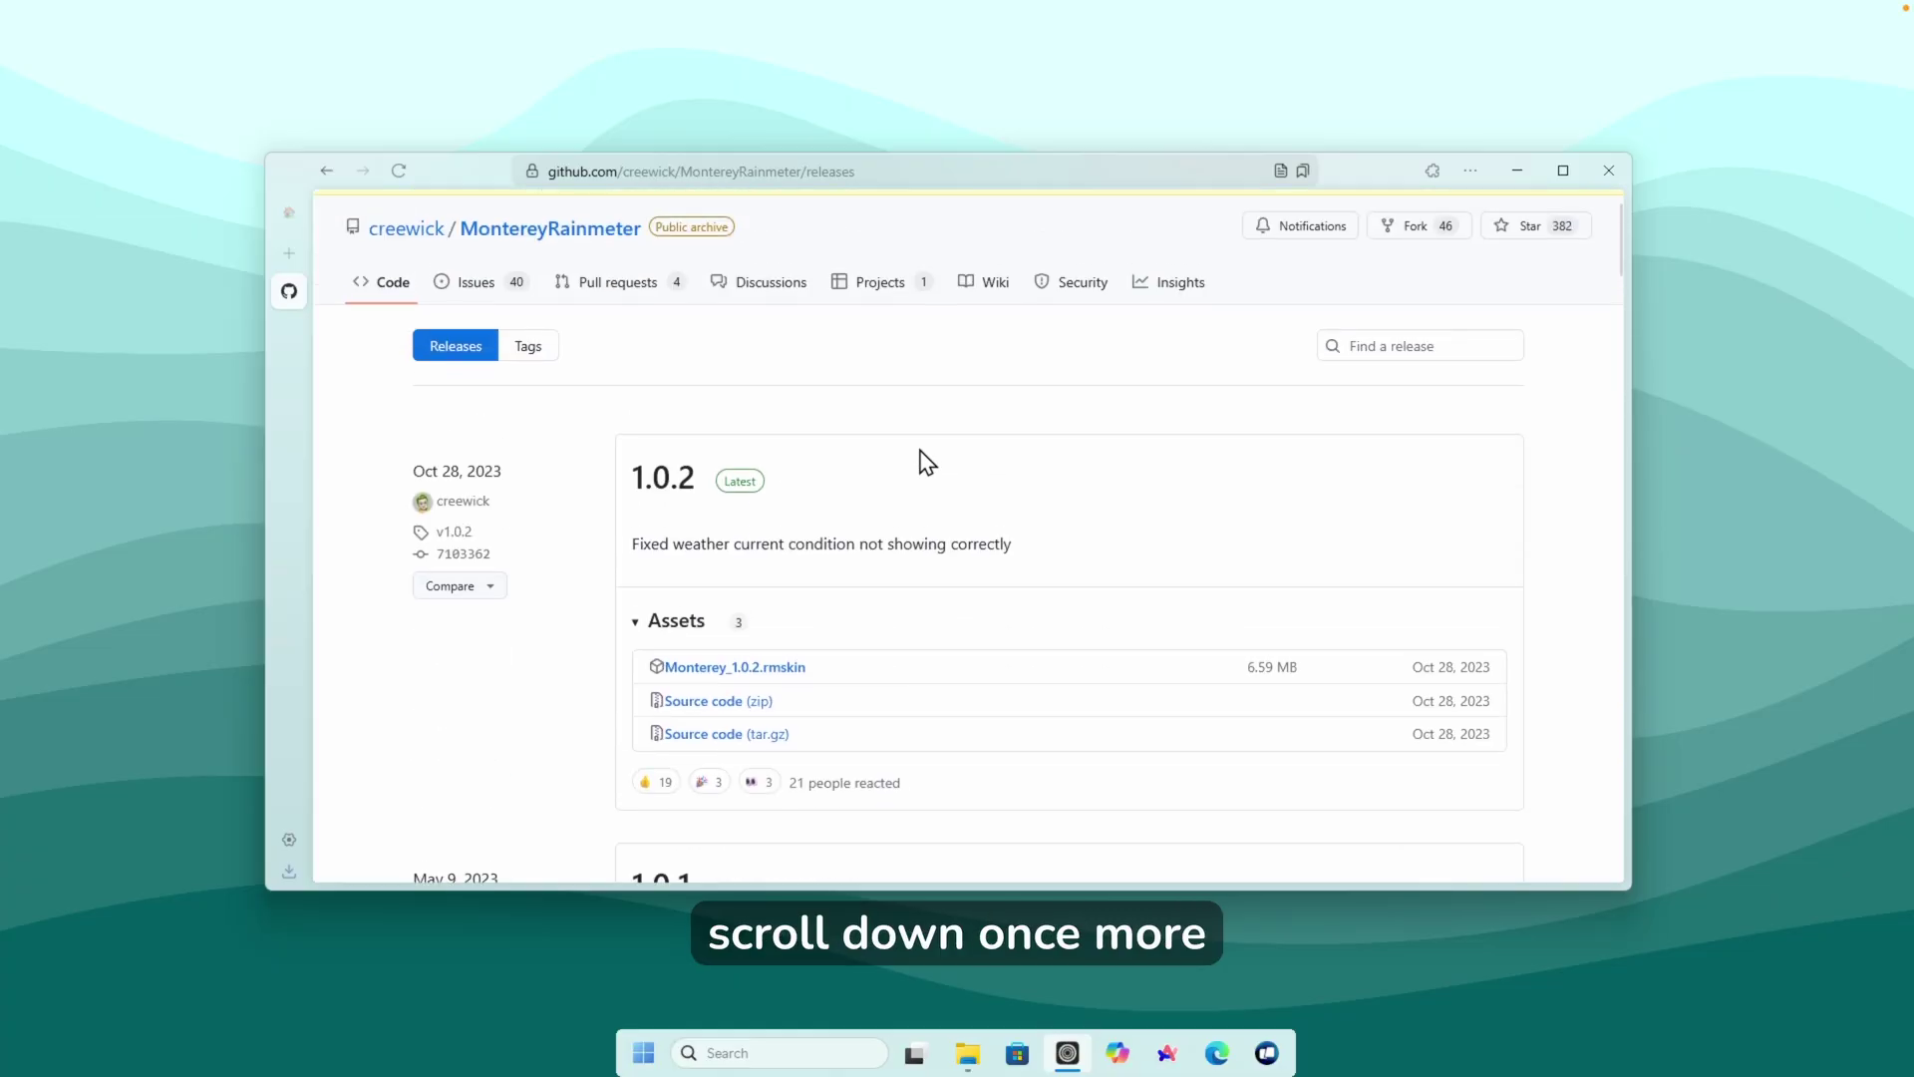
left_click(800, 676)
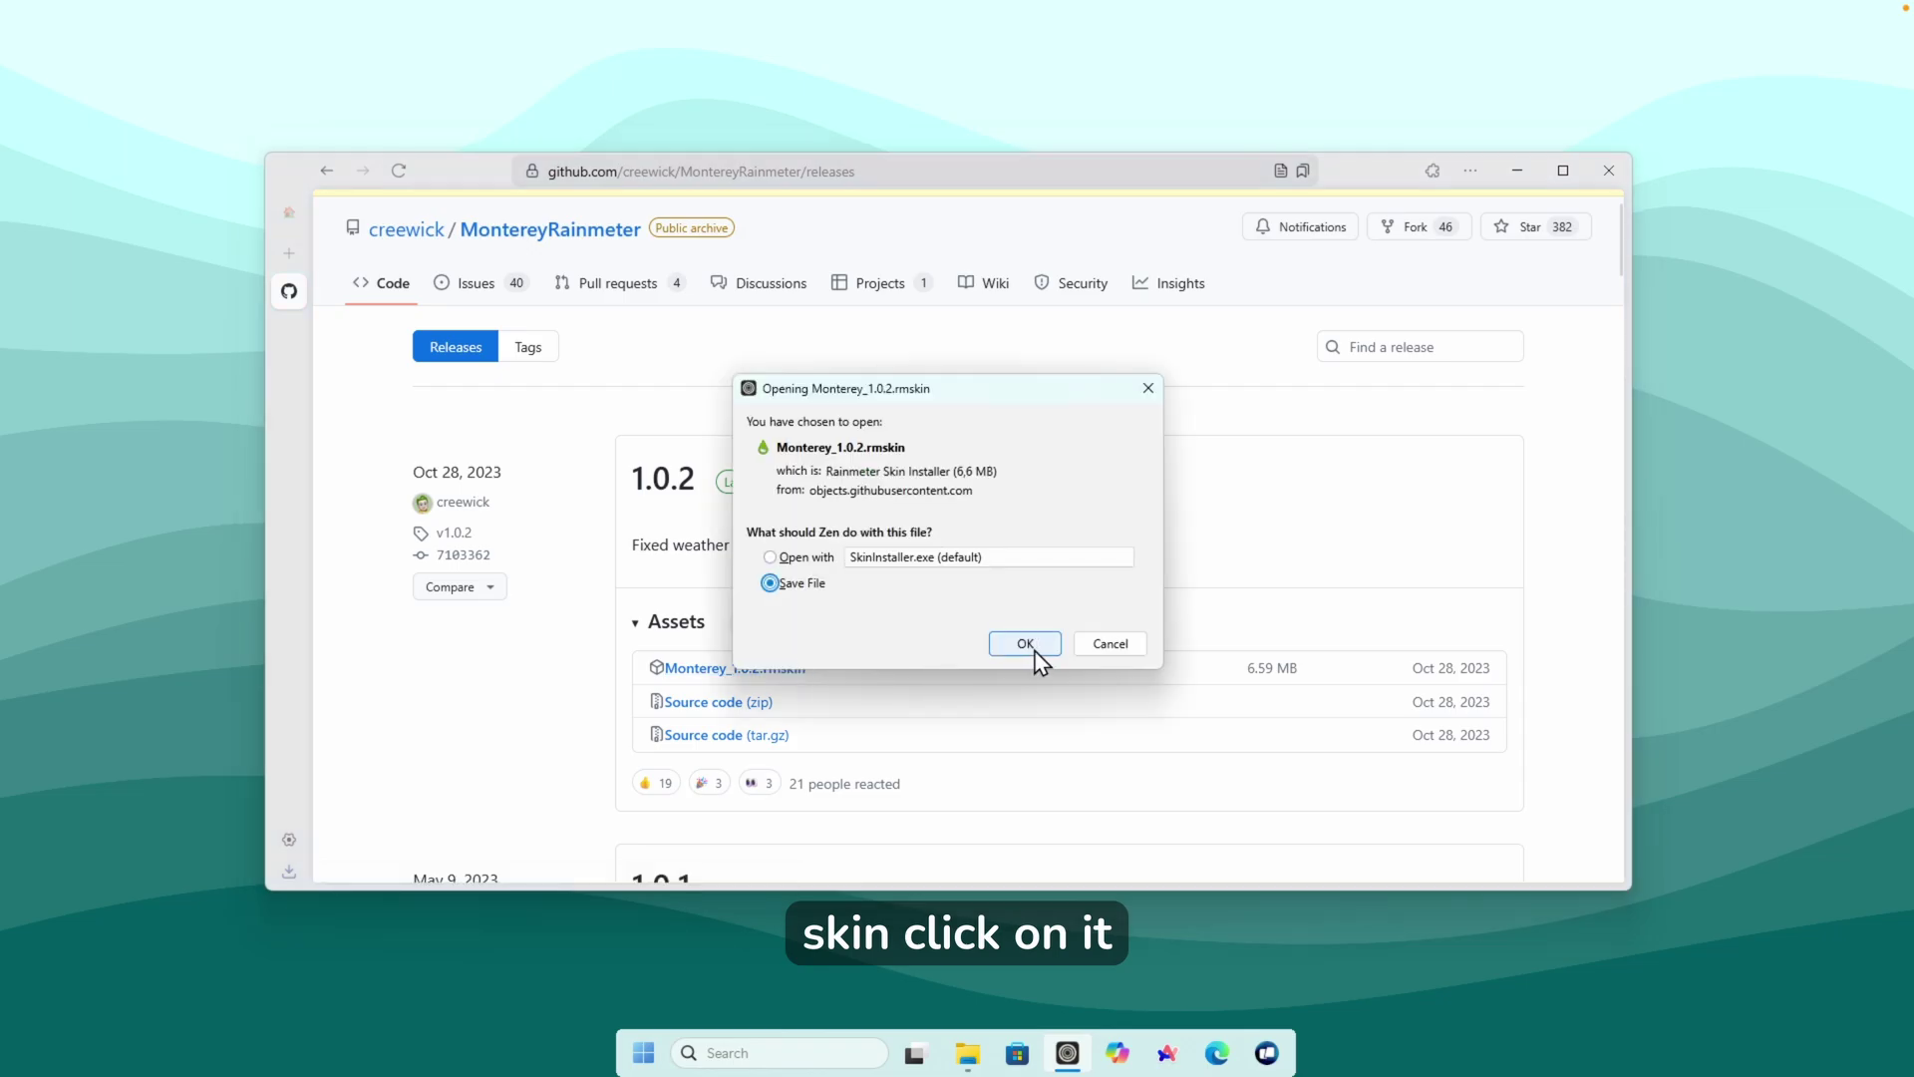
left_click(1035, 650)
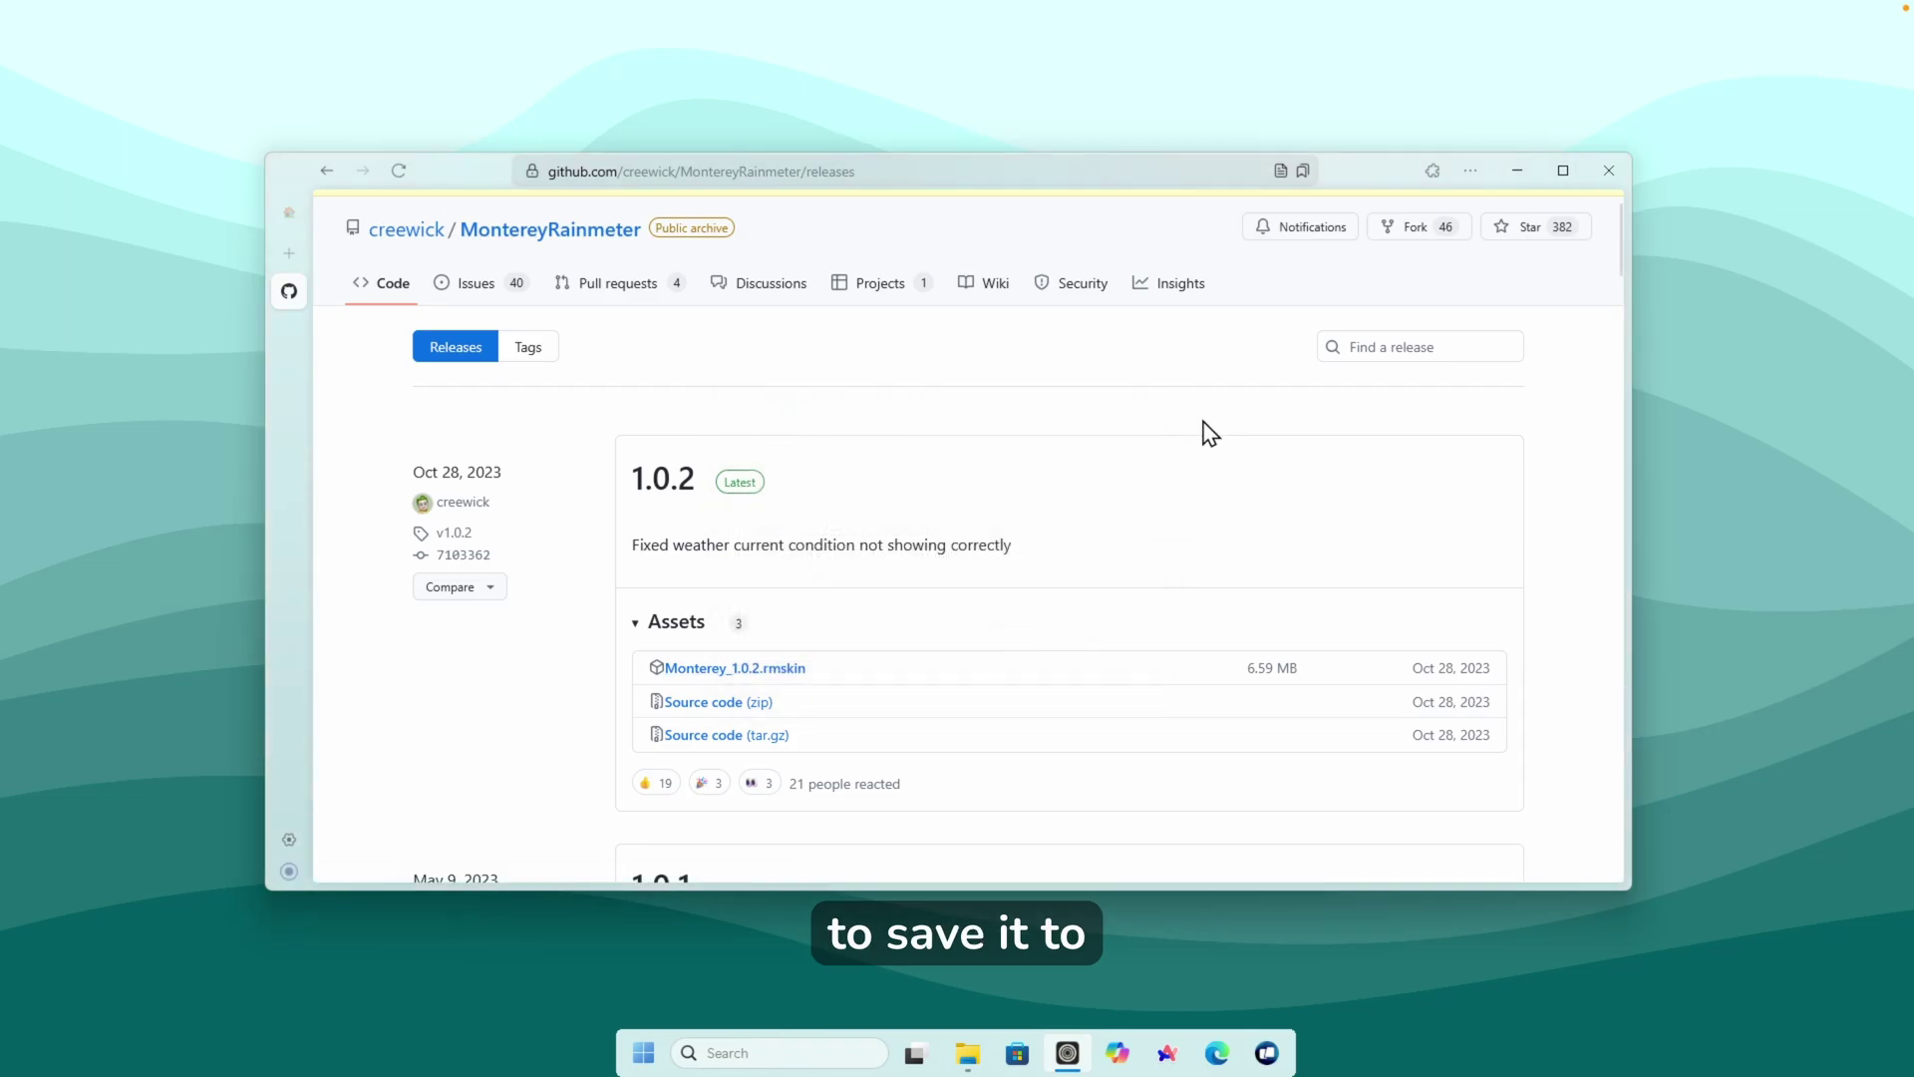
left_click(1516, 171)
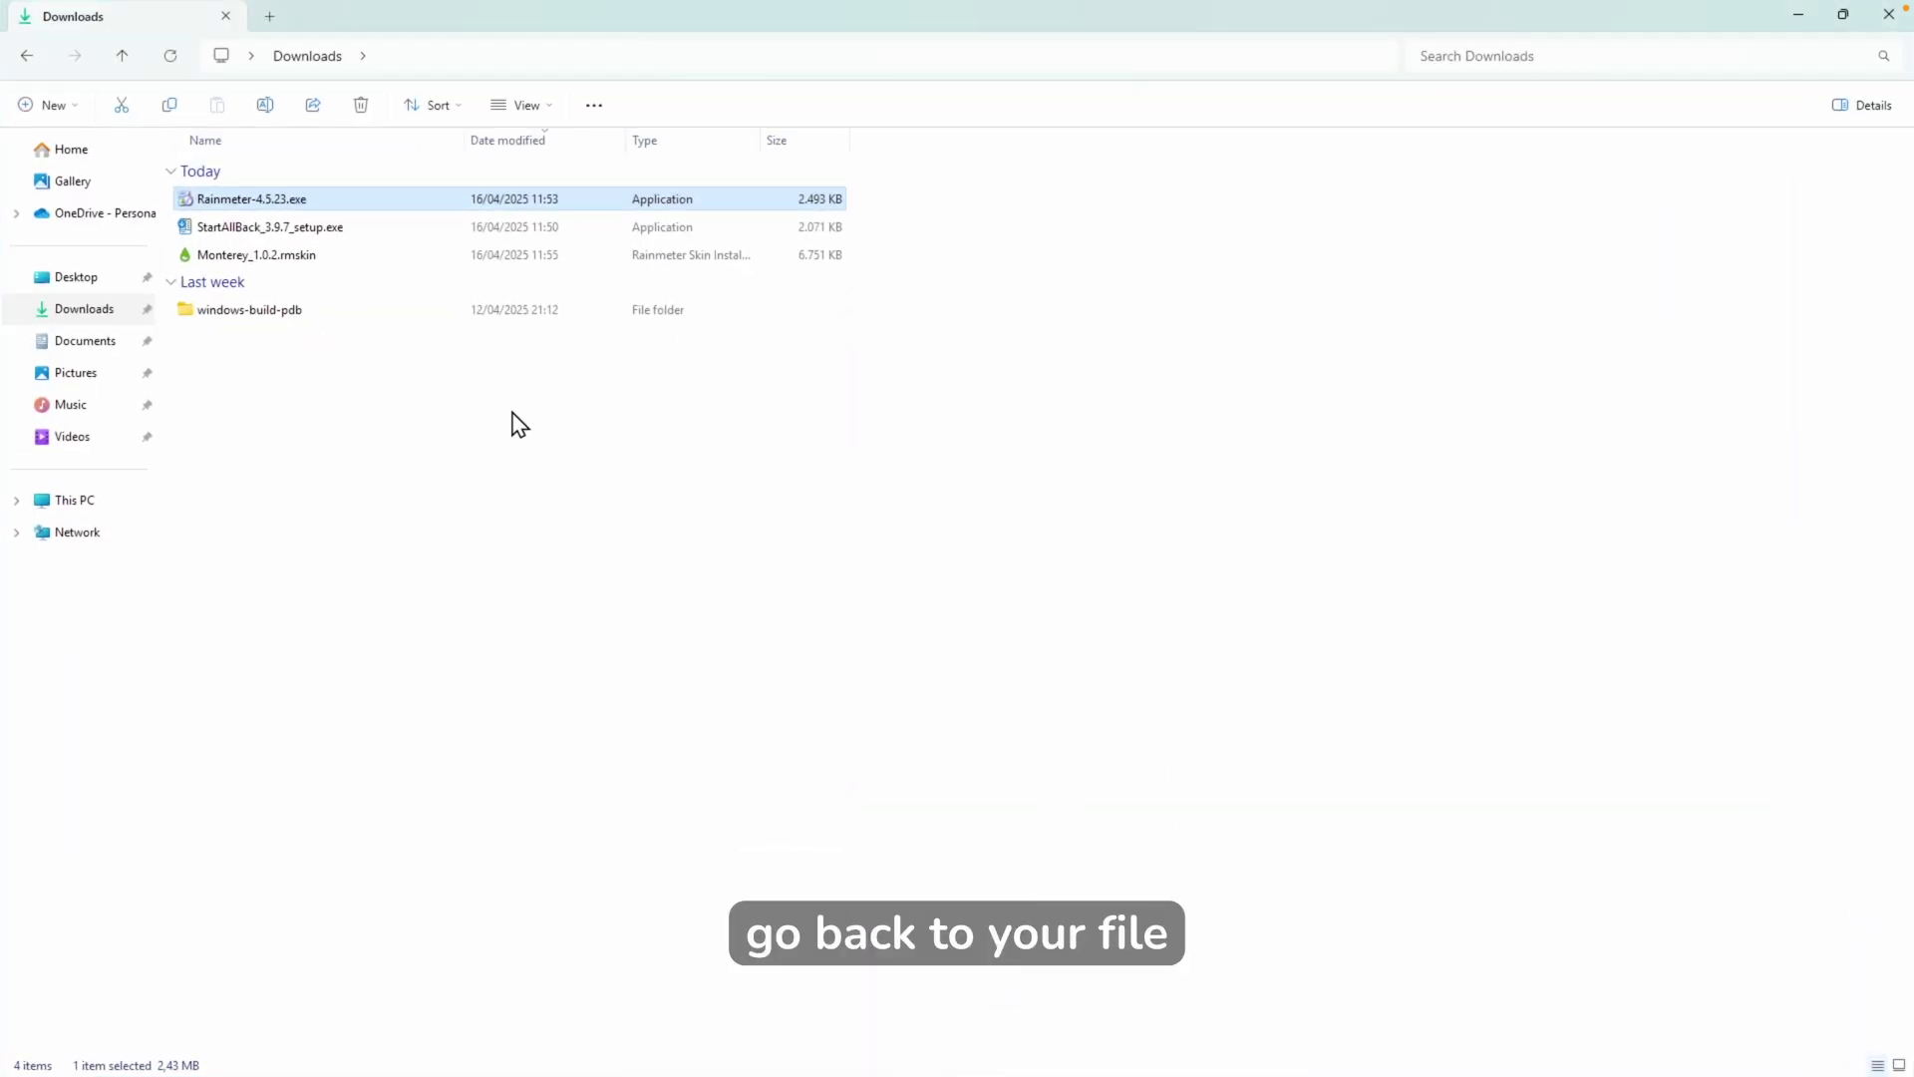
Install the Monterey 1.0.2 skin pack from Monterey_1.0.2.rmskin in Downloads, closing File Explorer.
left_click(313, 256)
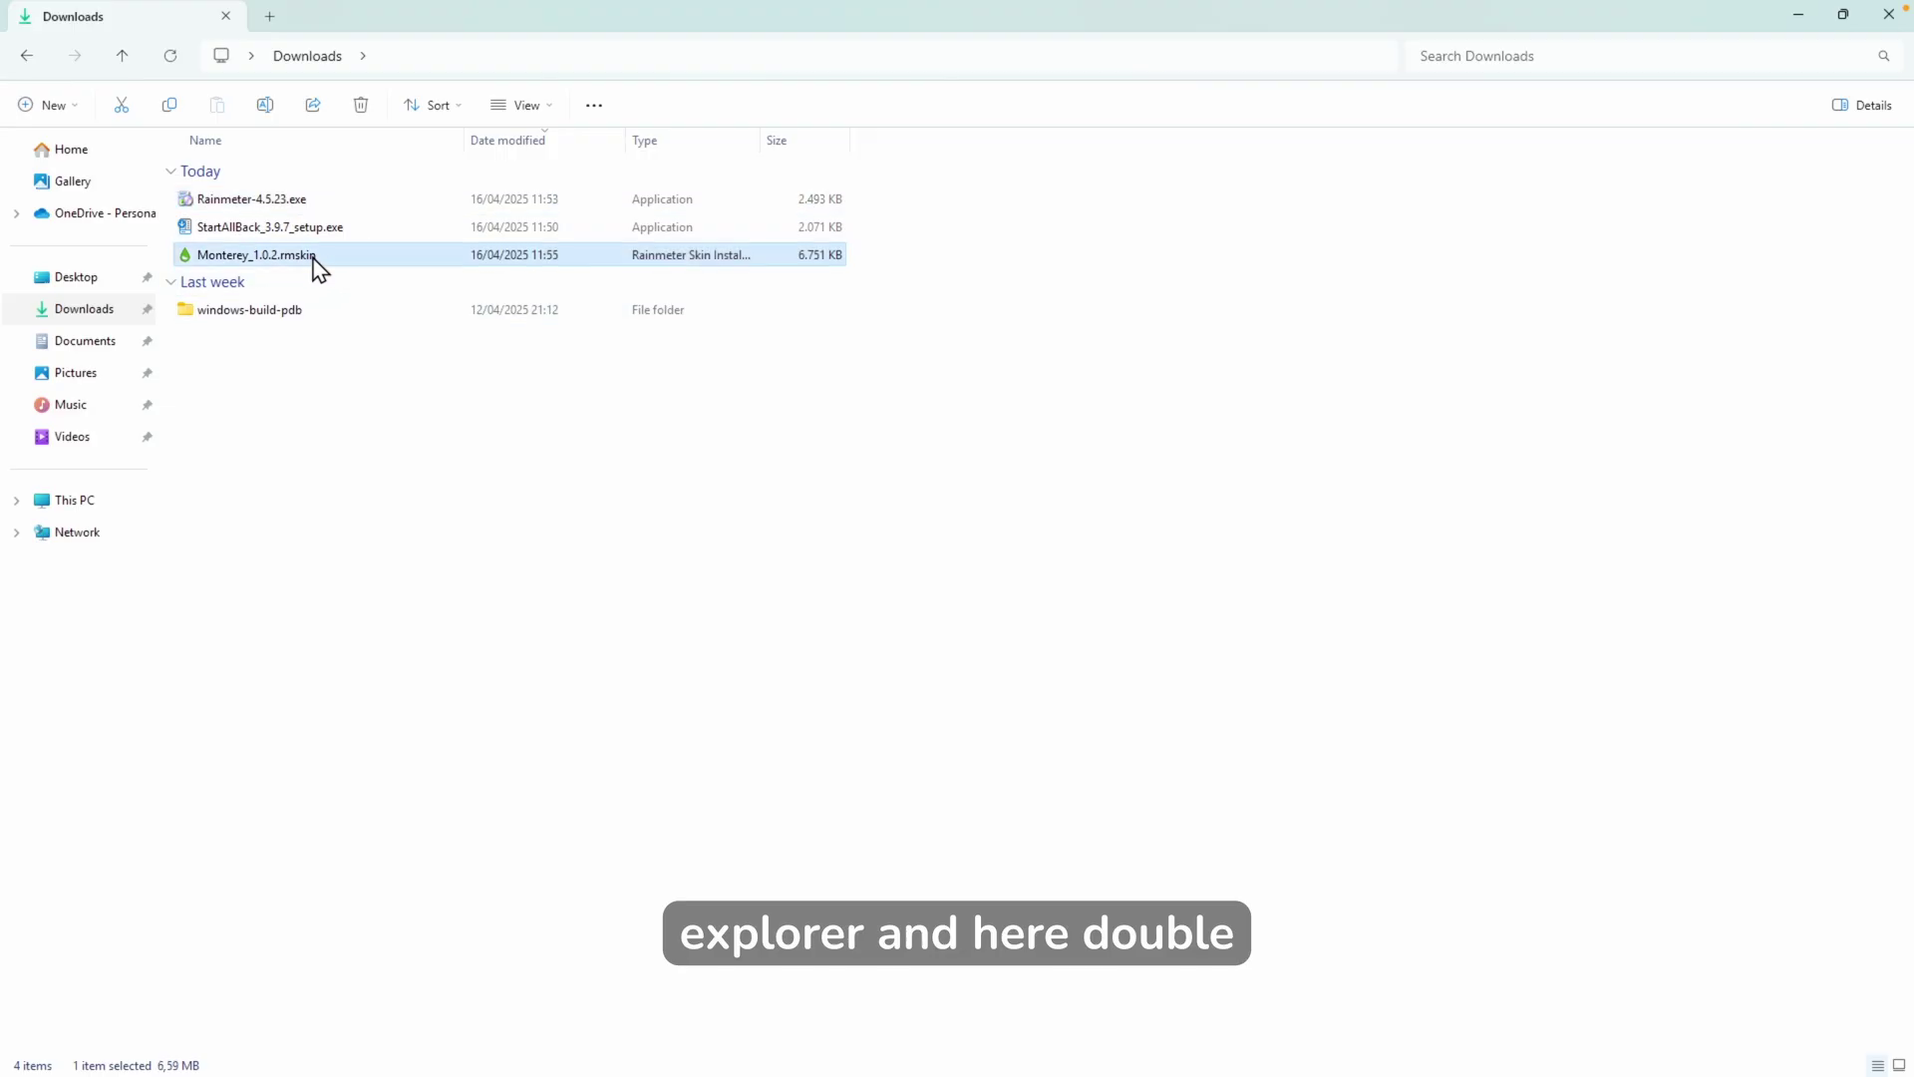
double_click(313, 256)
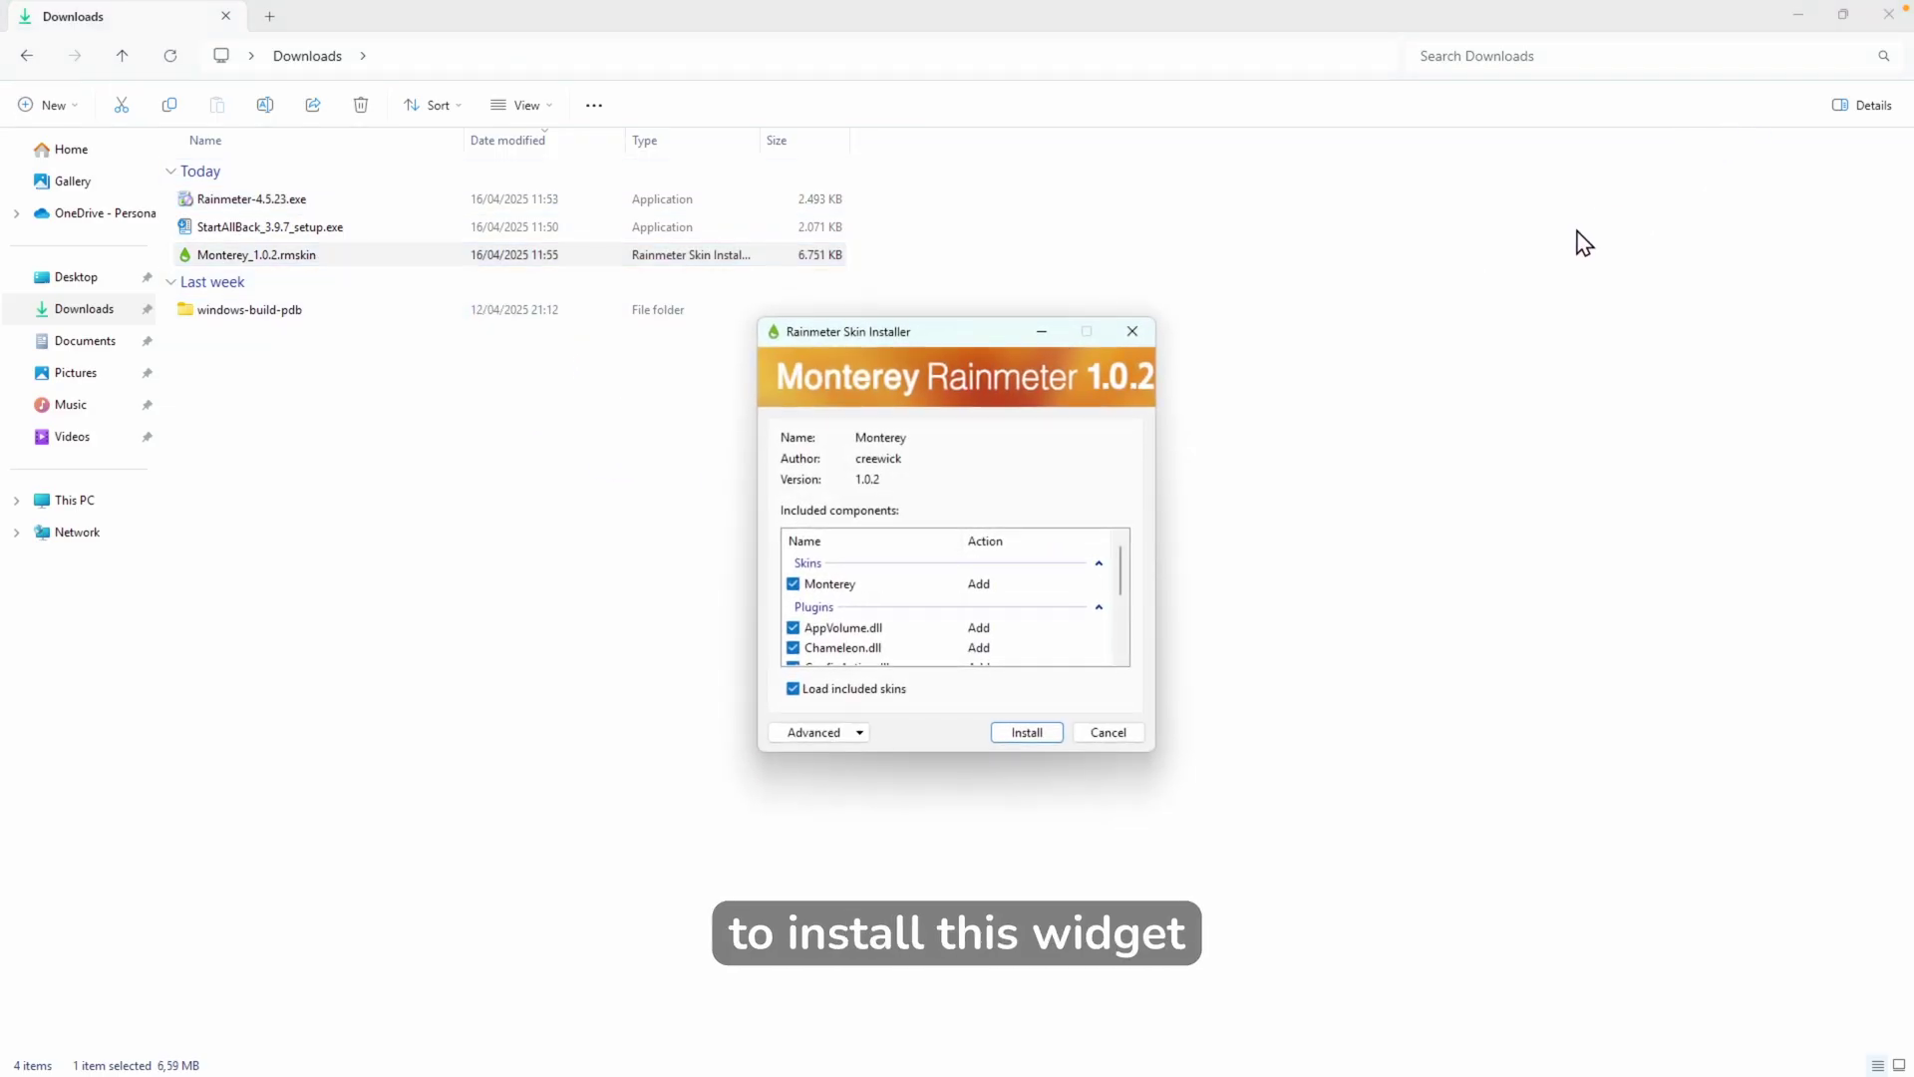
left_click(1888, 15)
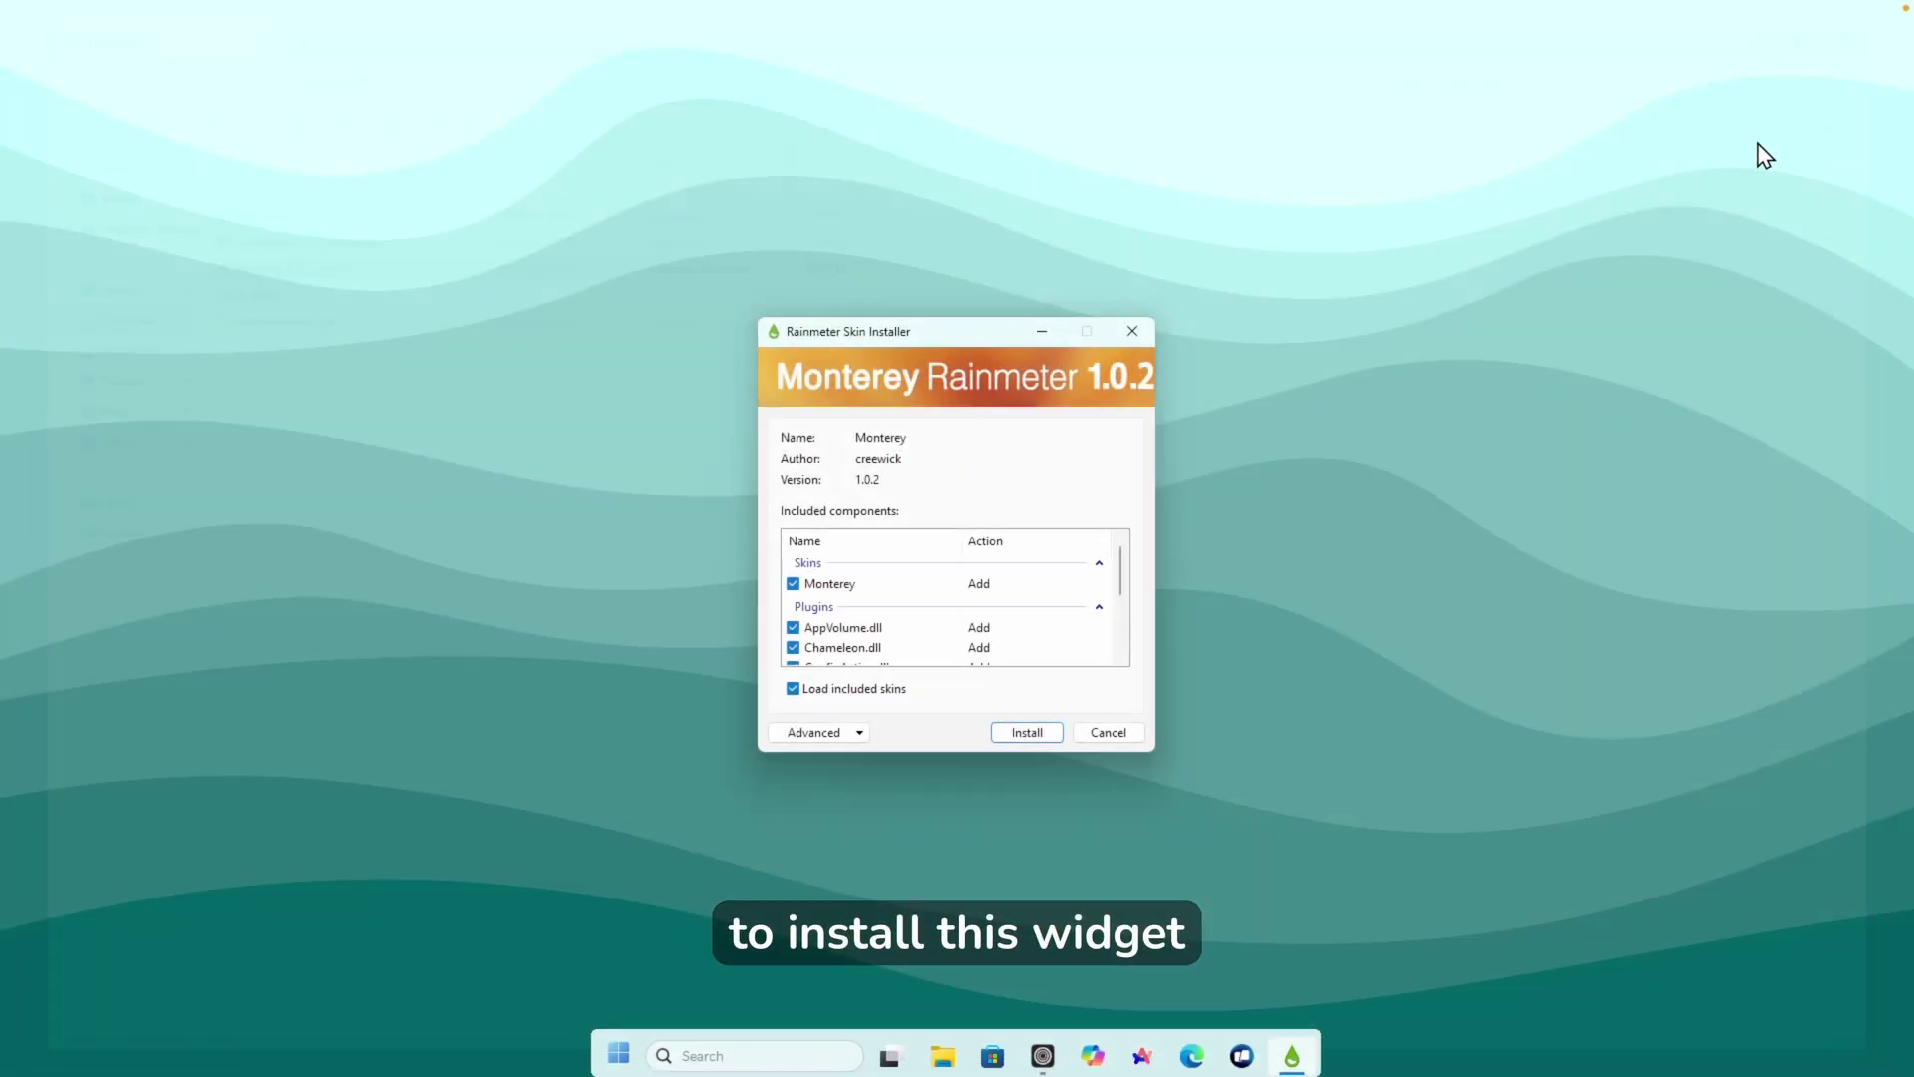
left_click(1032, 730)
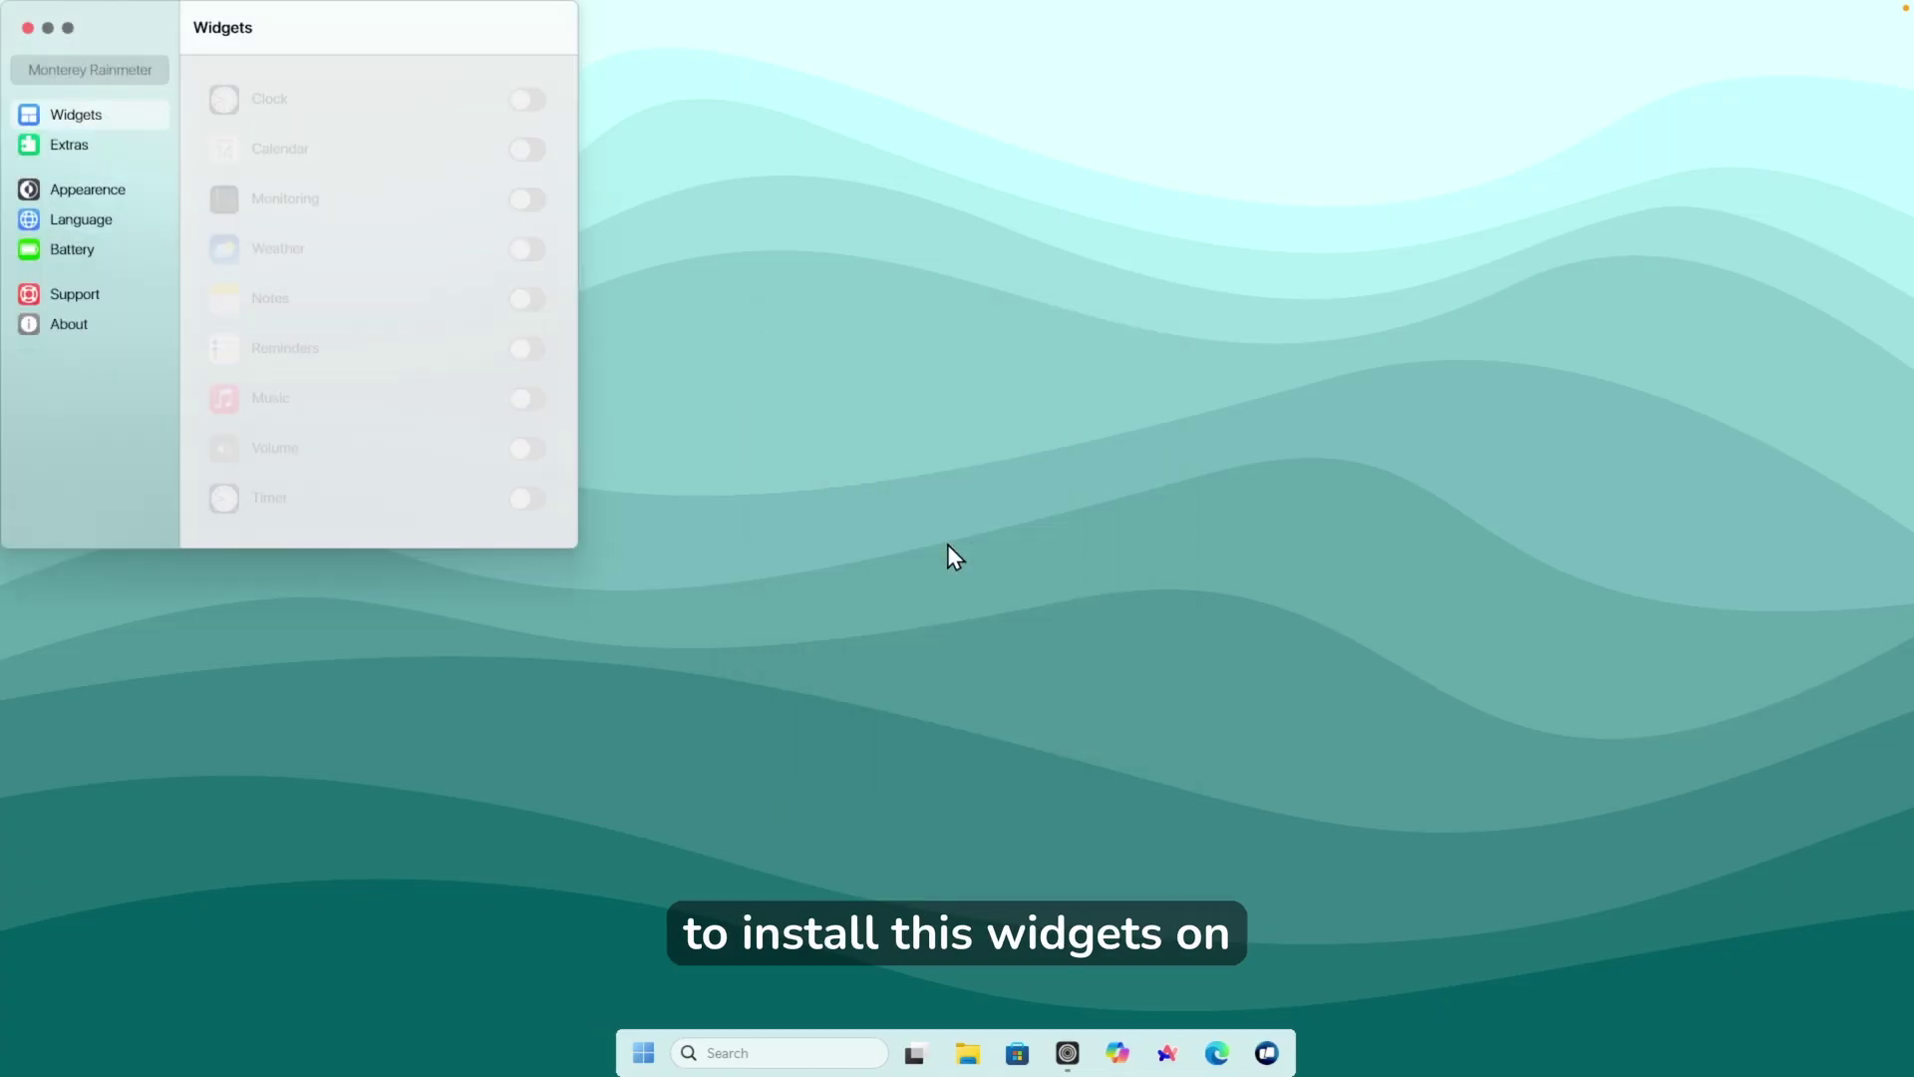
Centre the settings window, switch on the Calendar, Monitoring and Clock widgets, and open Appearance.
left_click_drag(272, 24, 917, 255)
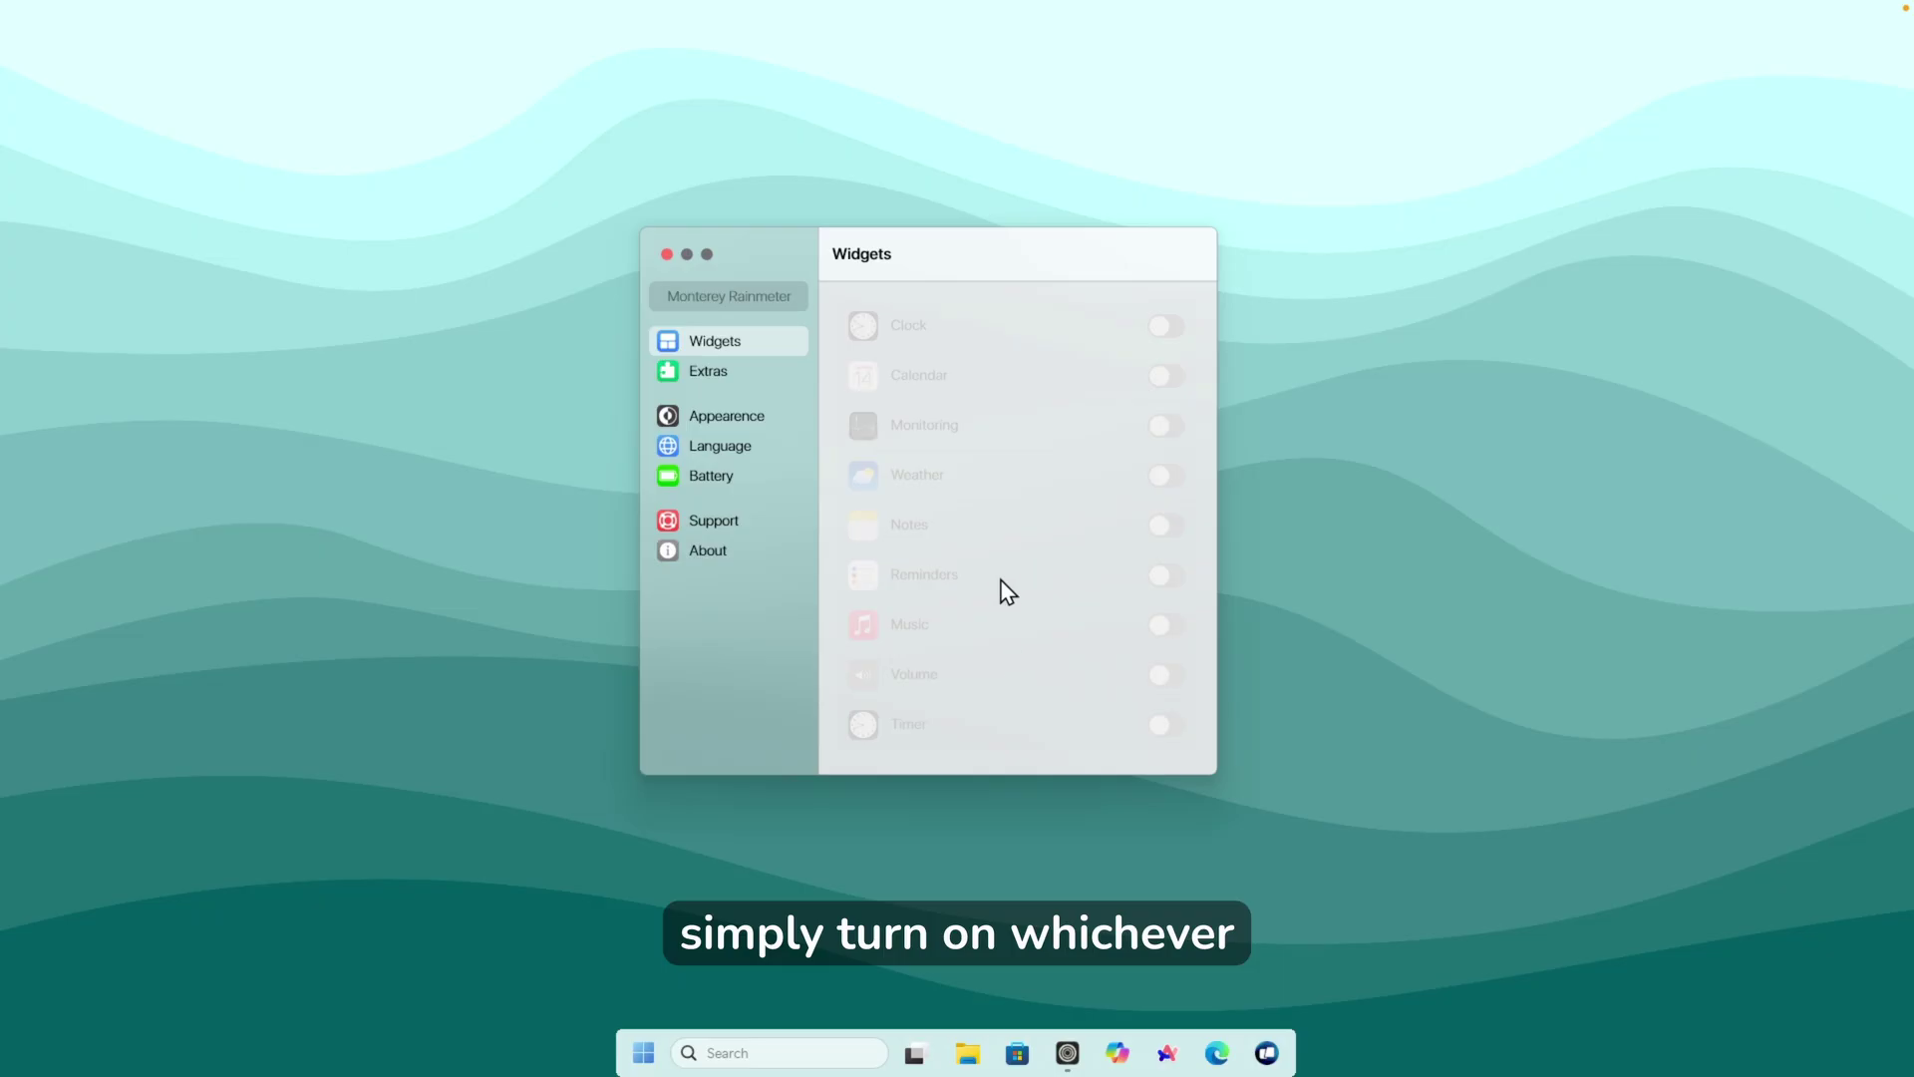
left_click(1157, 377)
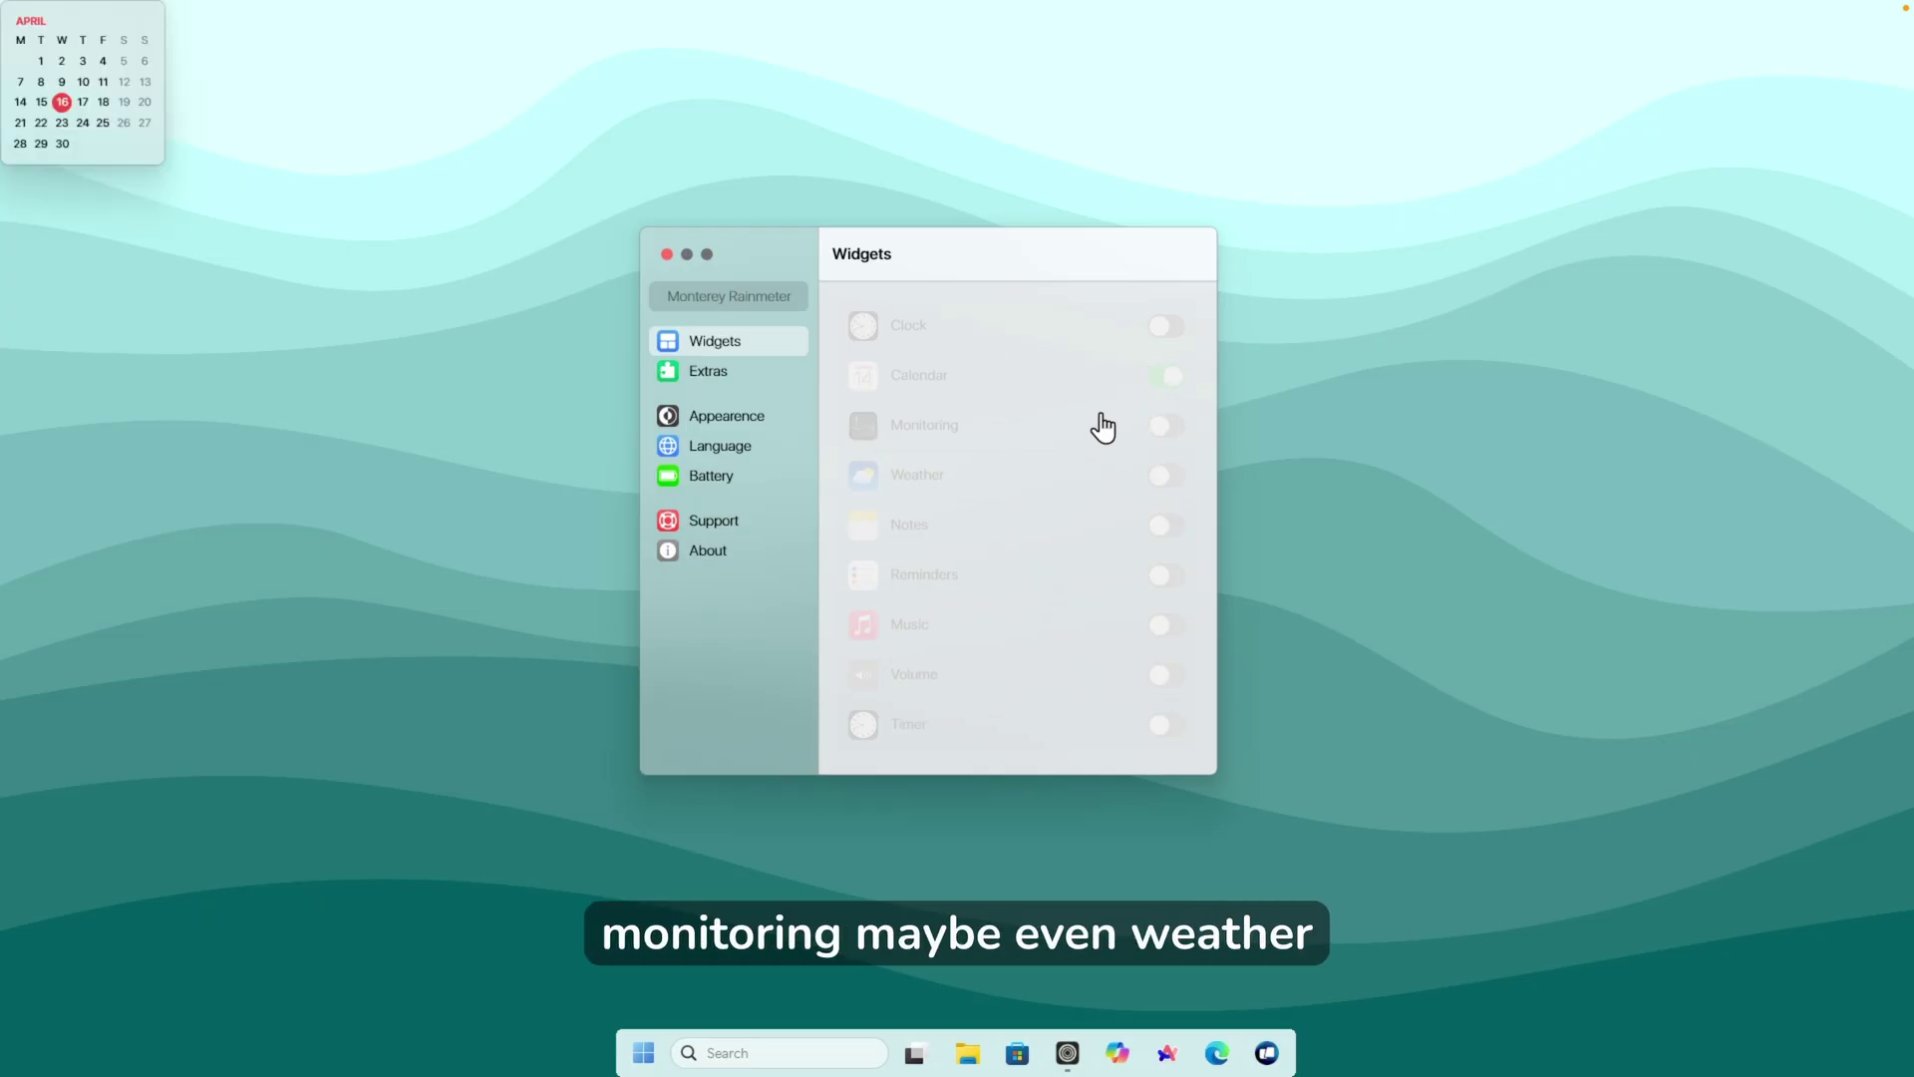
left_click(1164, 438)
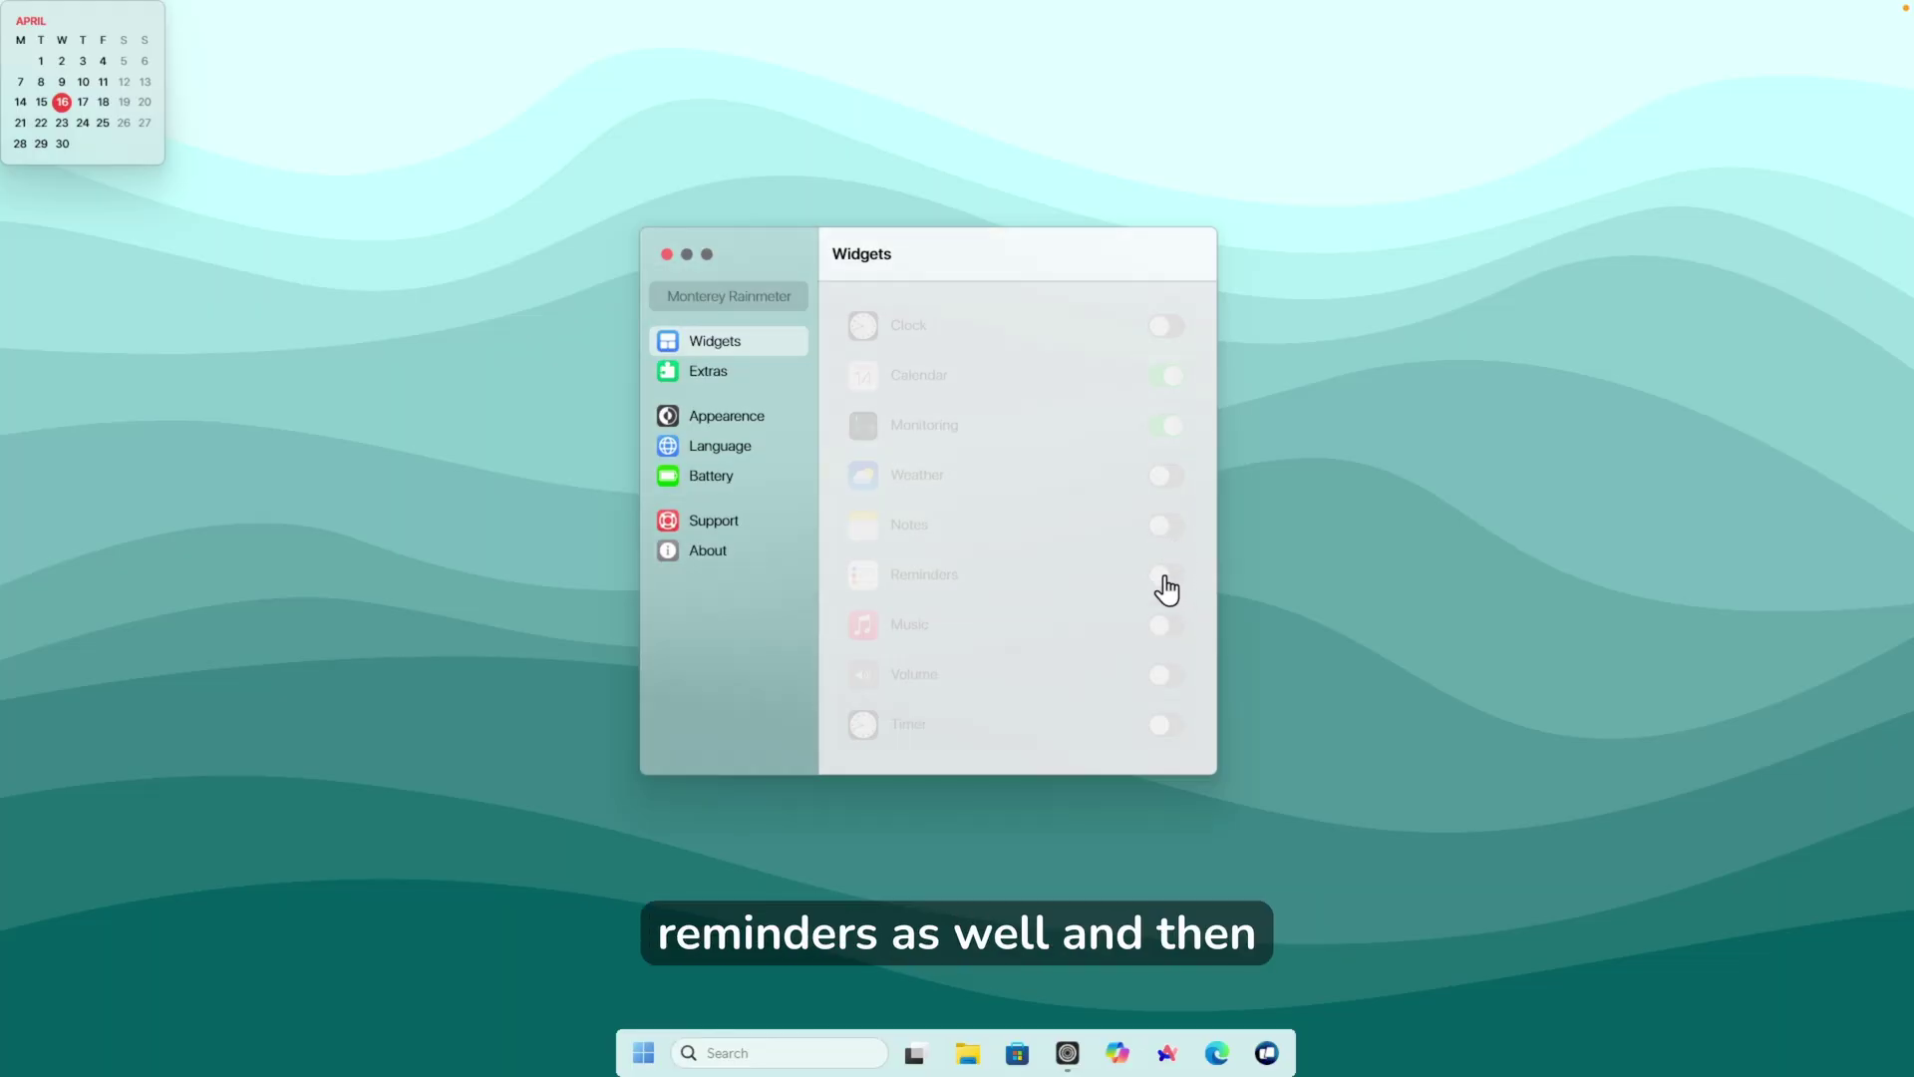
left_click(1166, 327)
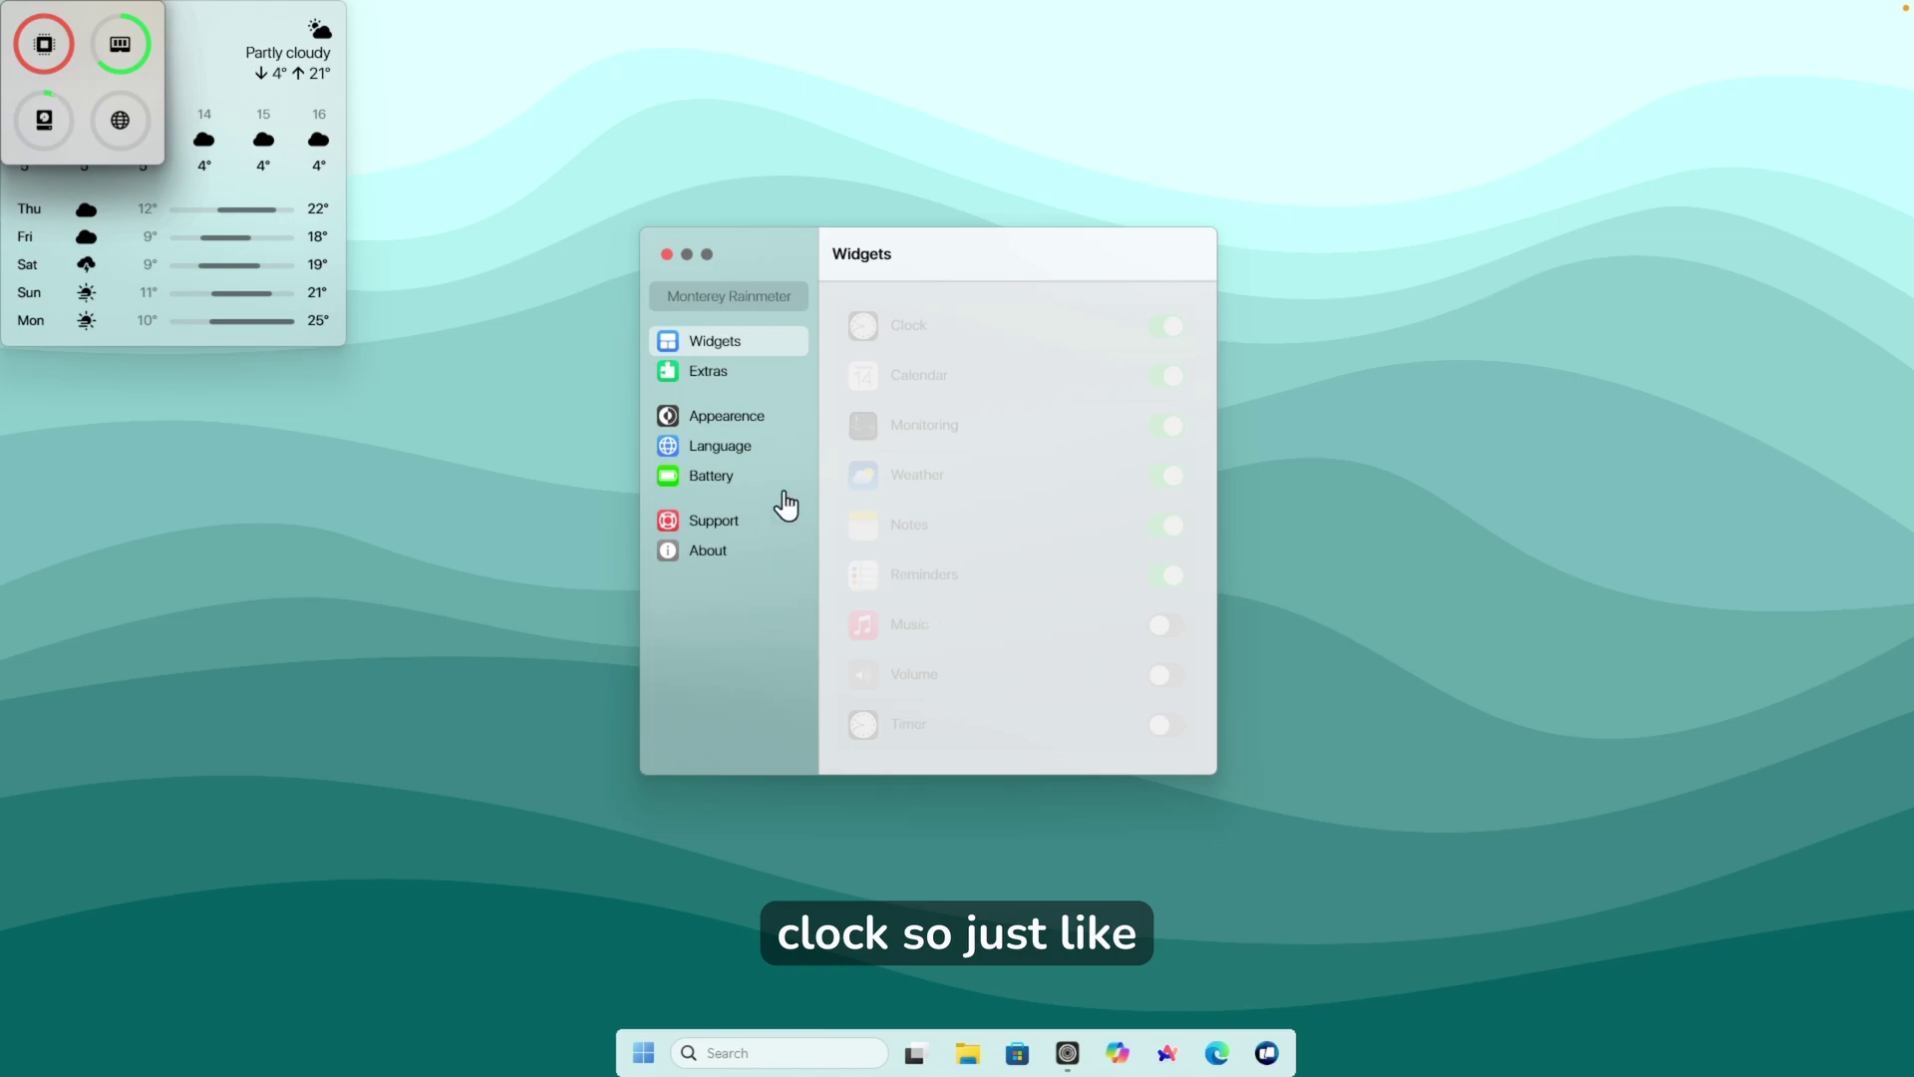
left_click(736, 417)
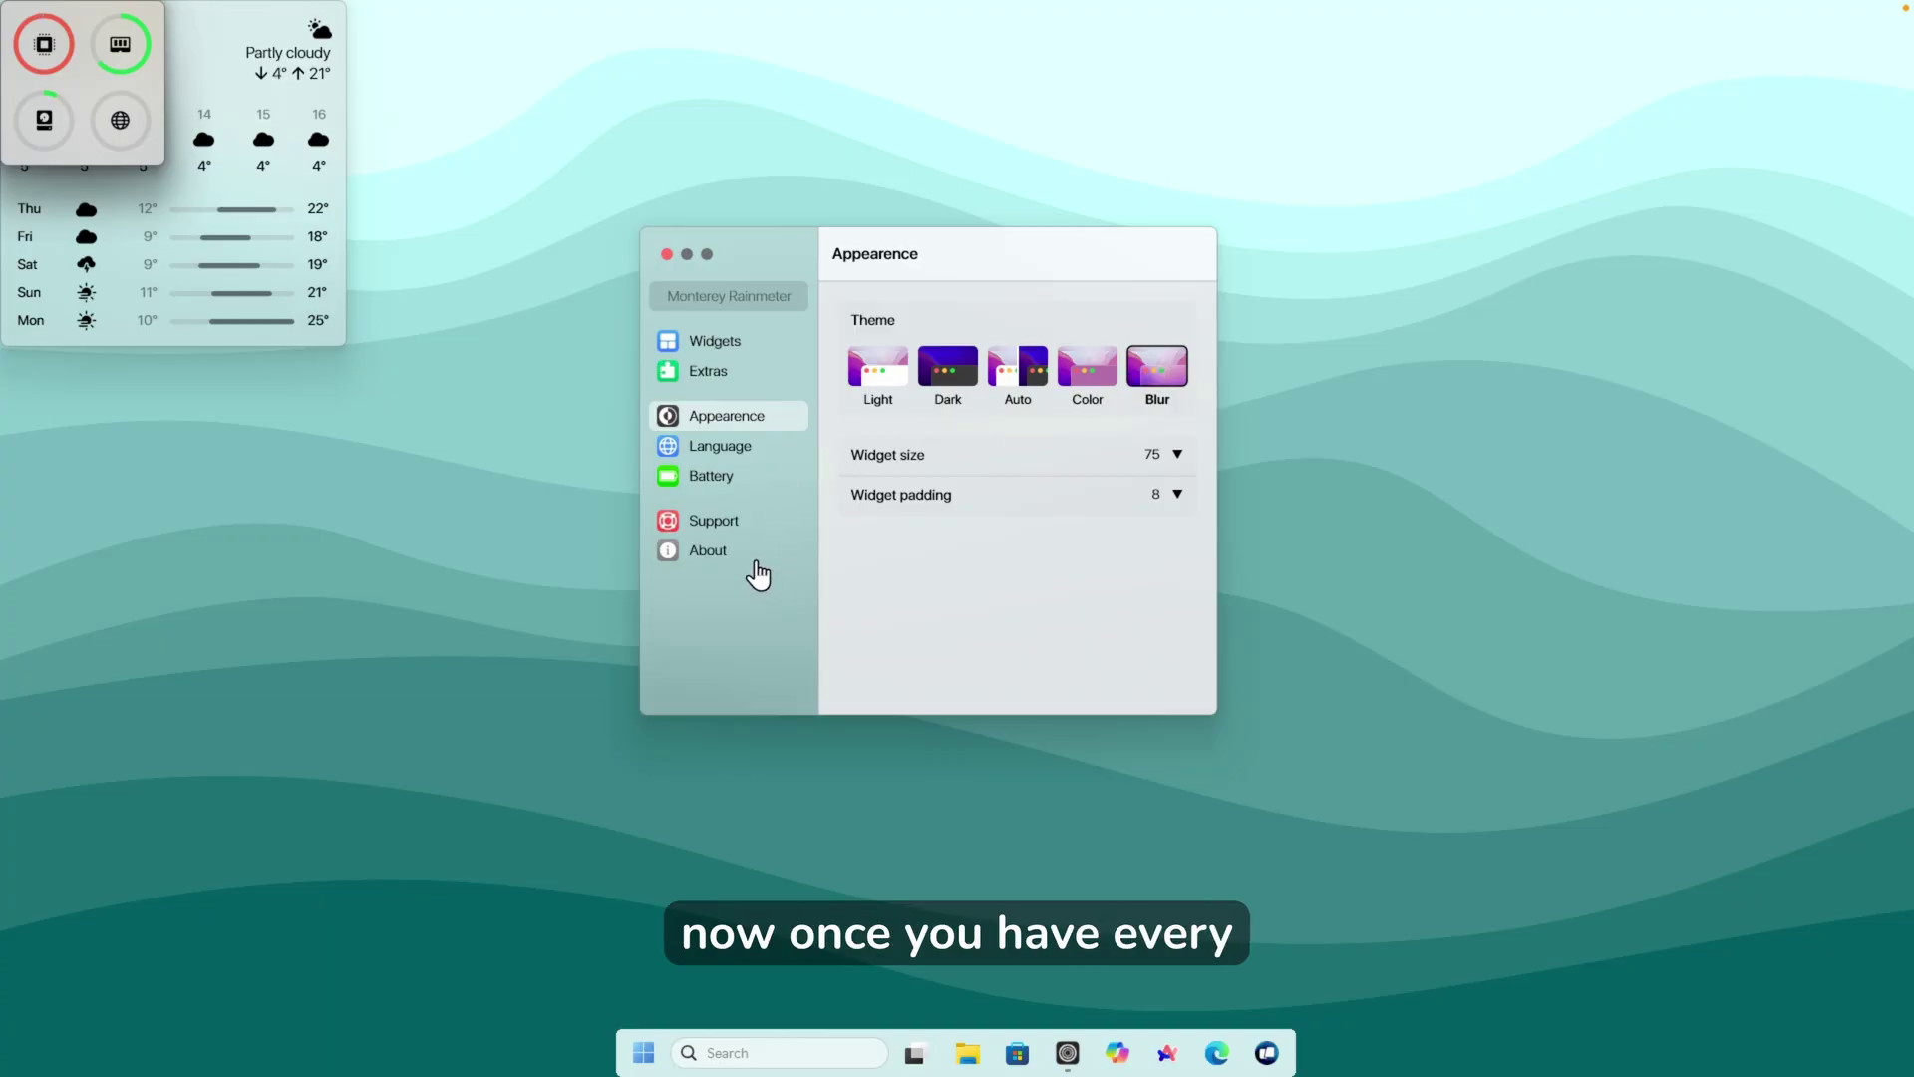
Close the settings and drag the monitor, clock, notes, reminders, weather and calendar widgets apart.
left_click(665, 255)
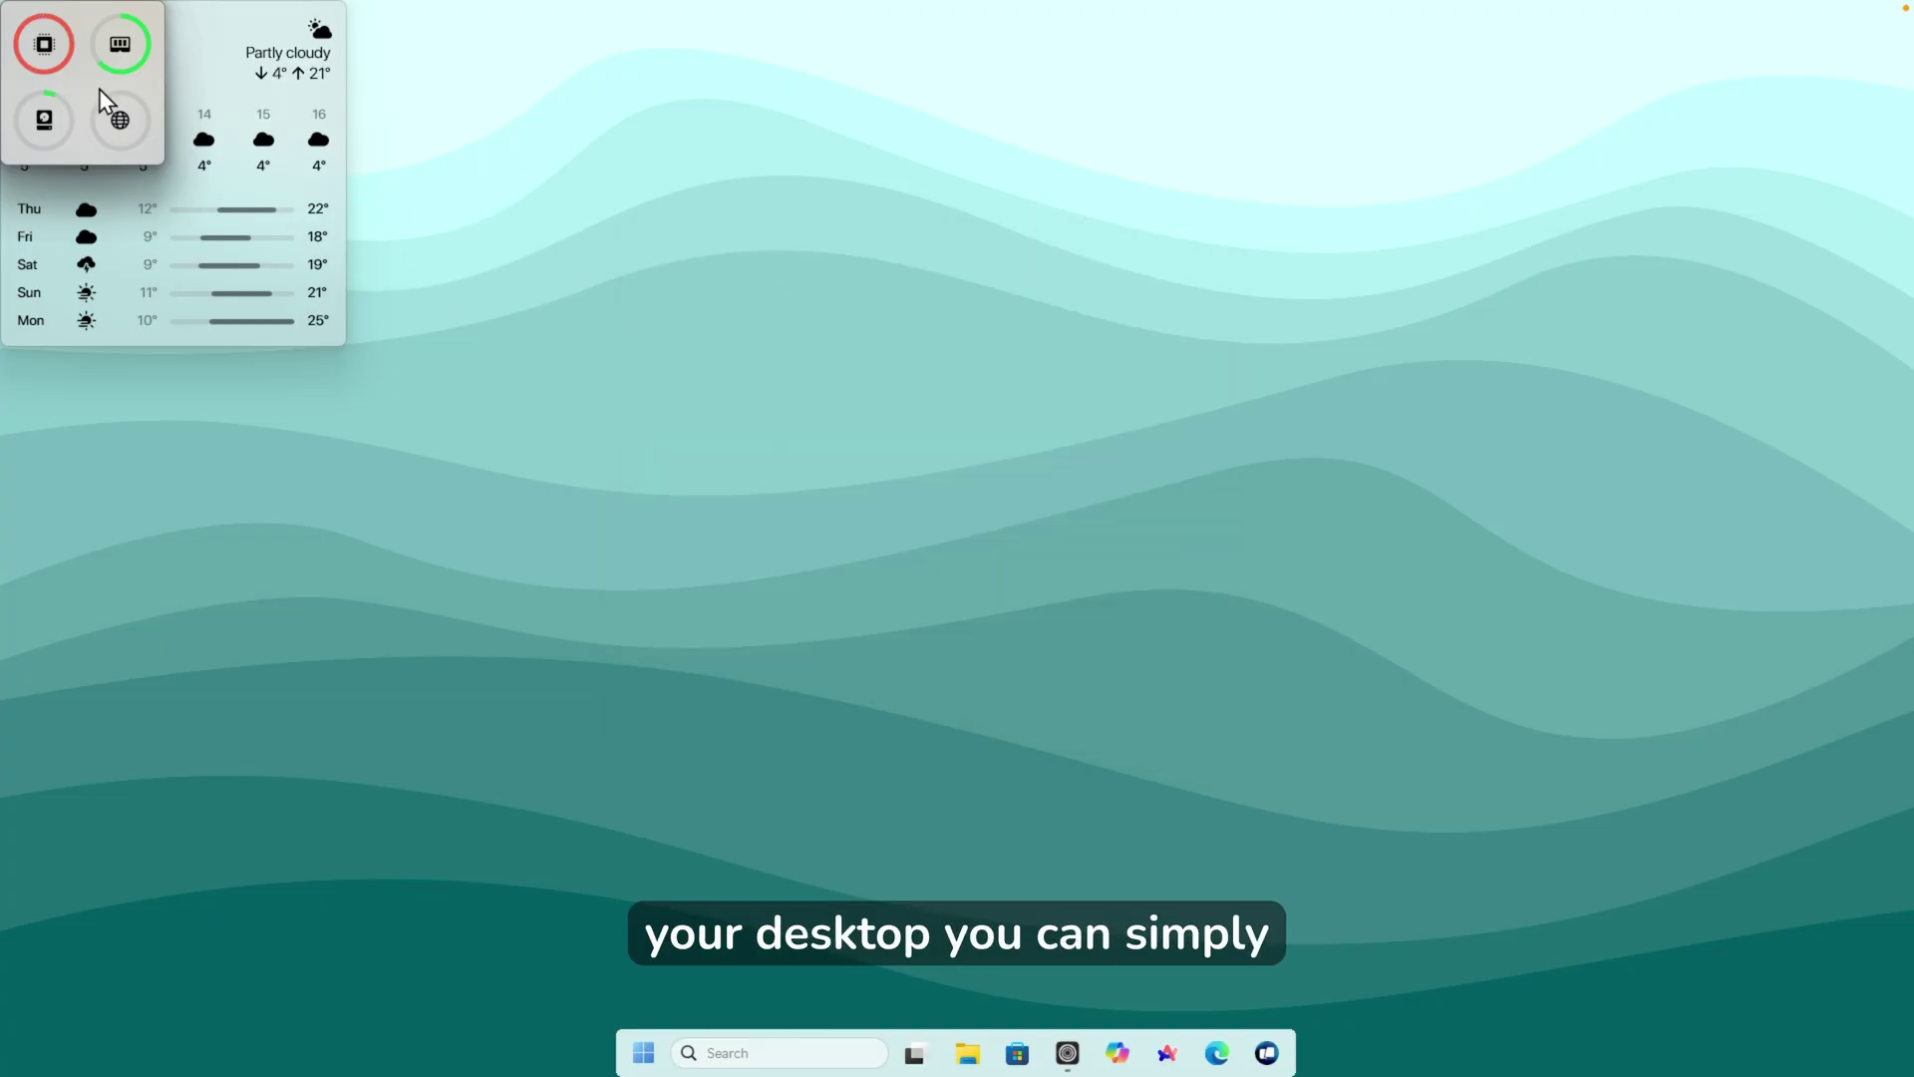
left_click_drag(99, 87, 226, 841)
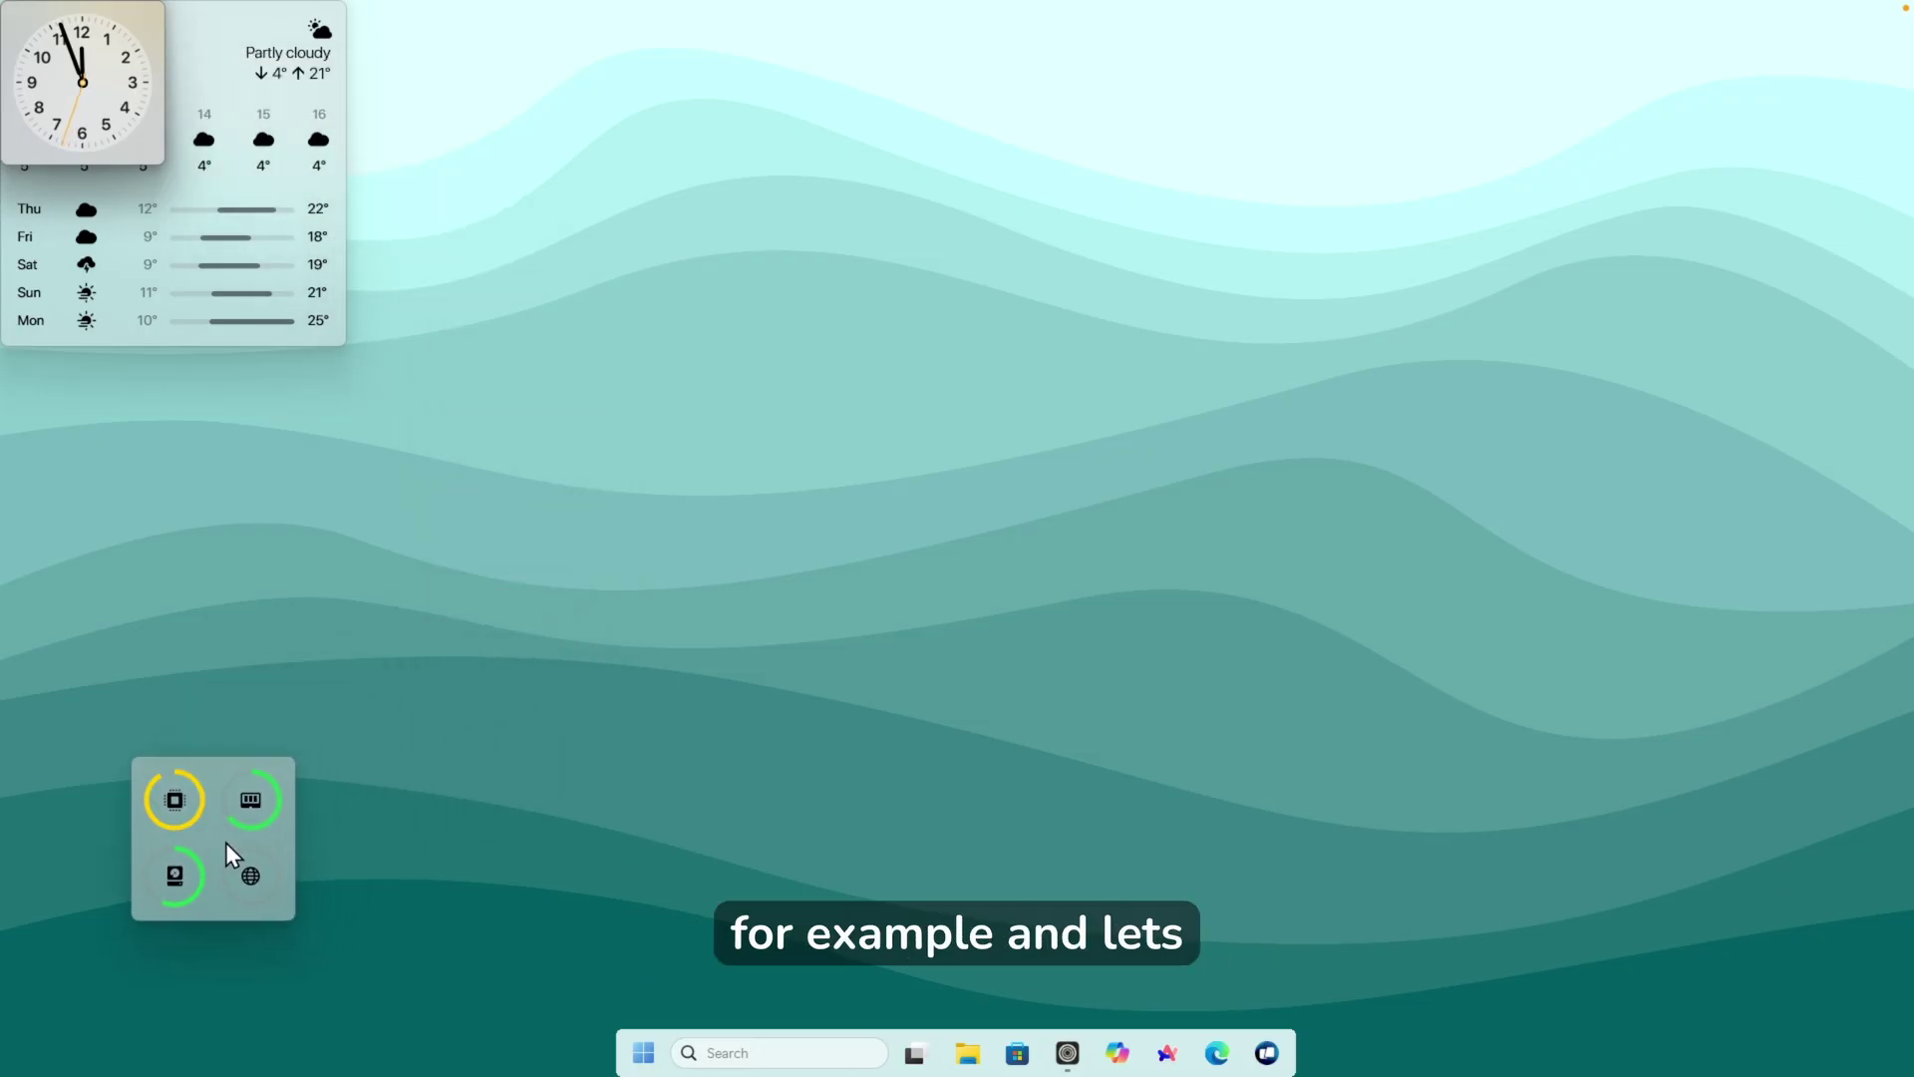
left_click_drag(124, 90, 1254, 761)
left_click_drag(129, 123, 1621, 566)
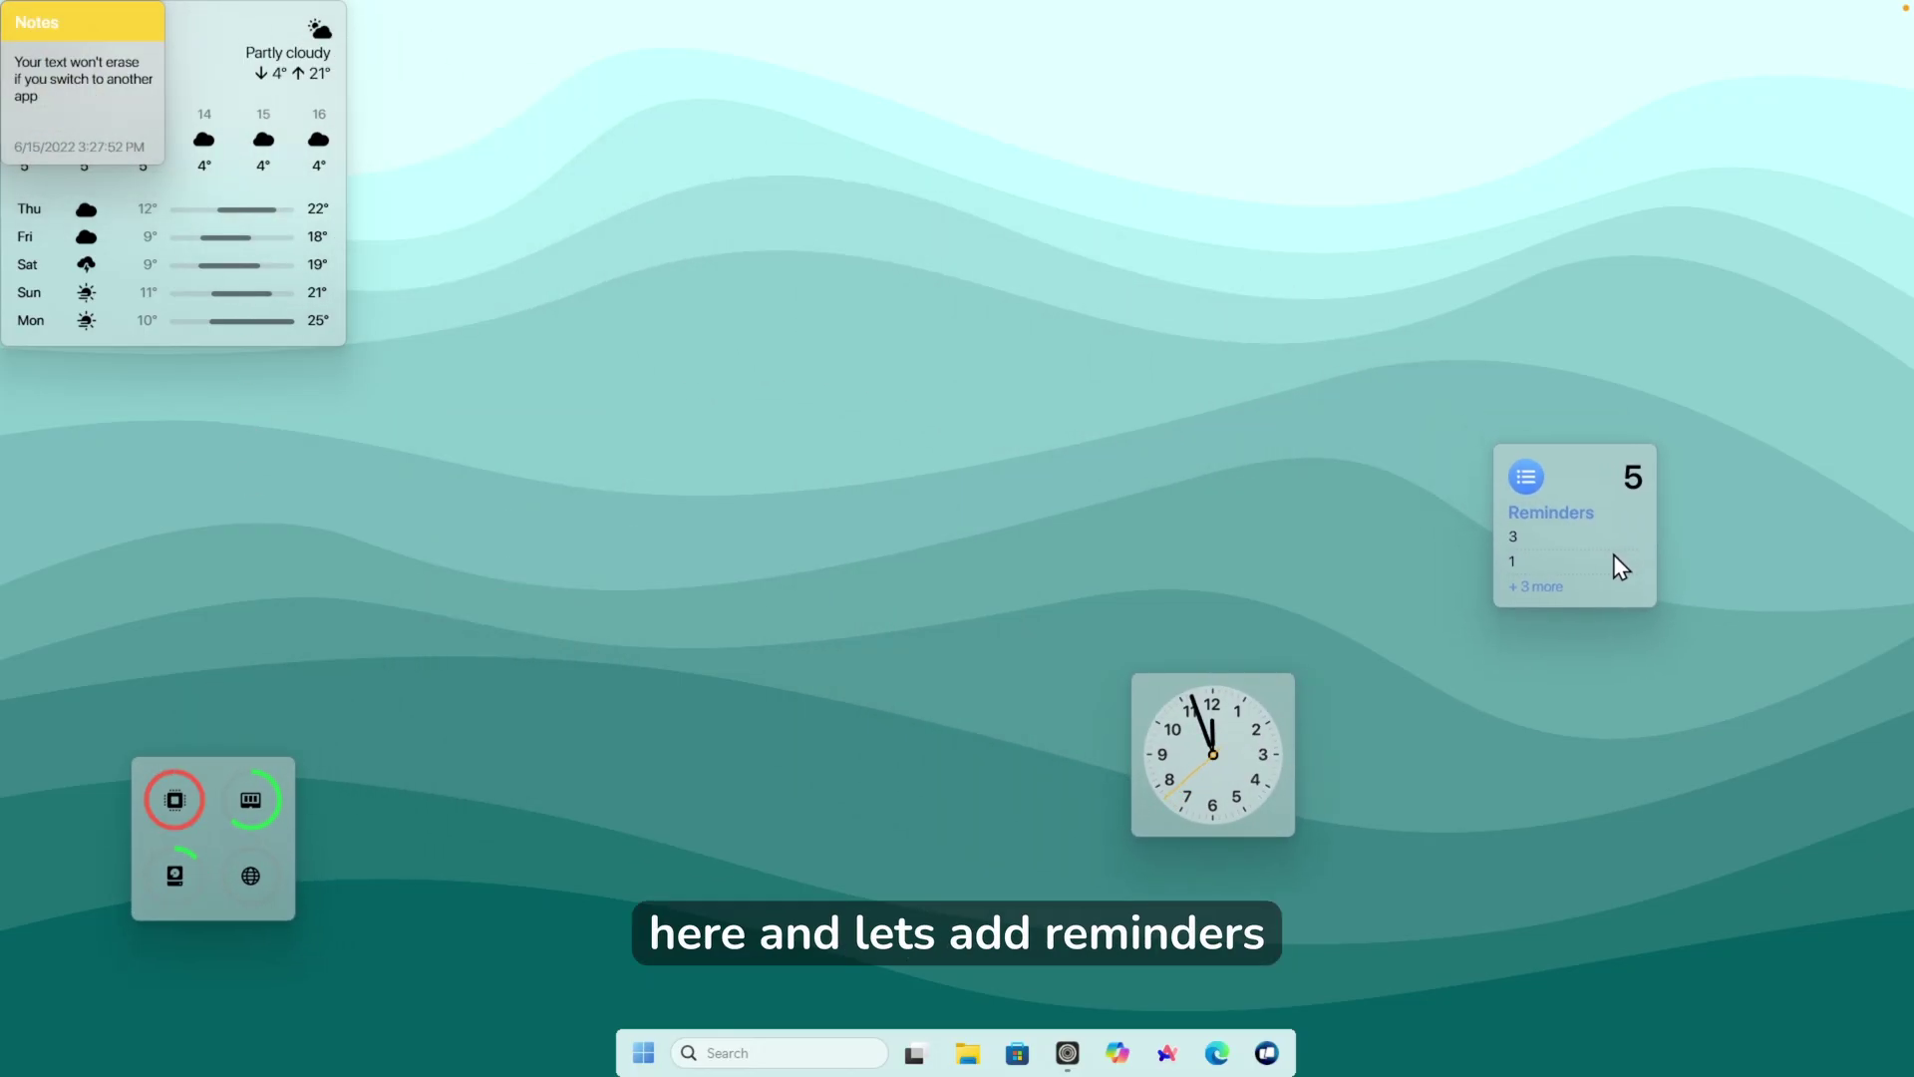
left_click_drag(110, 110, 1431, 564)
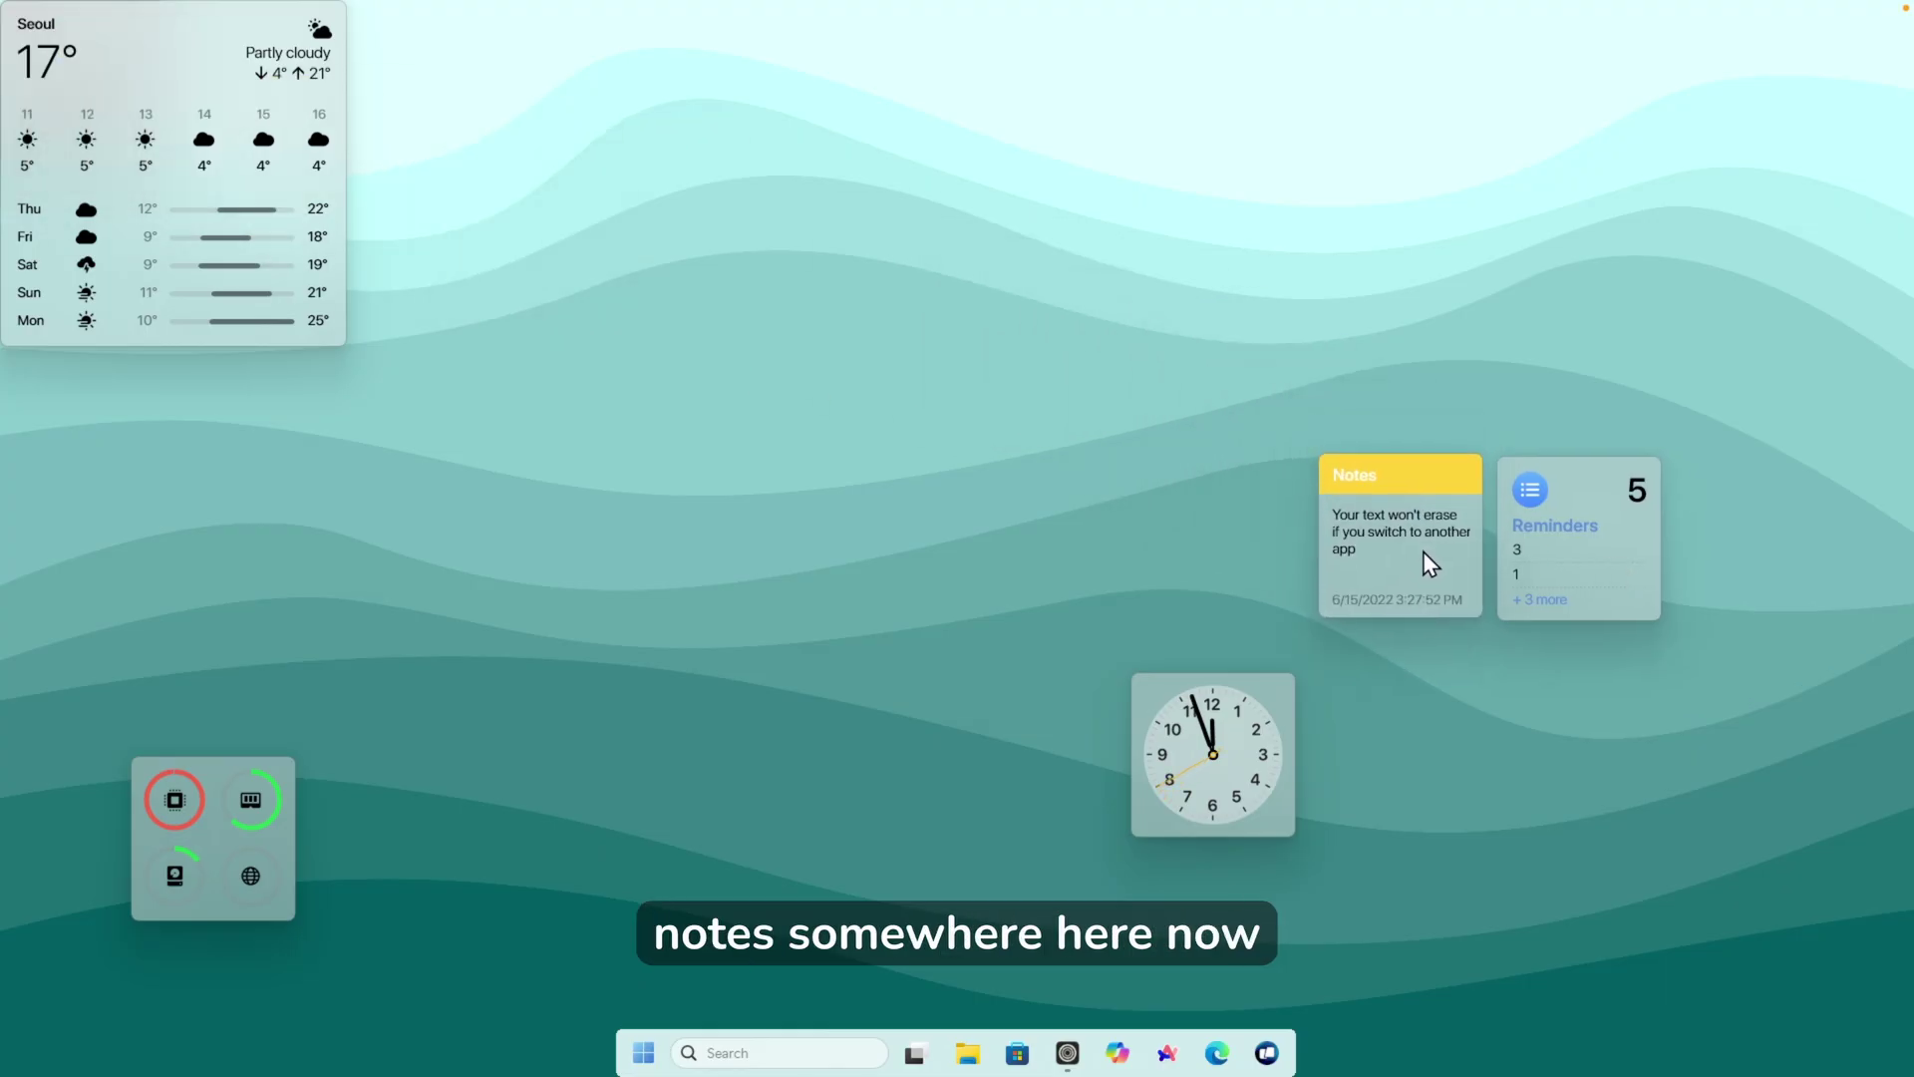
left_click_drag(1591, 543, 1661, 551)
left_click_drag(163, 68, 527, 222)
left_click_drag(140, 149, 192, 221)
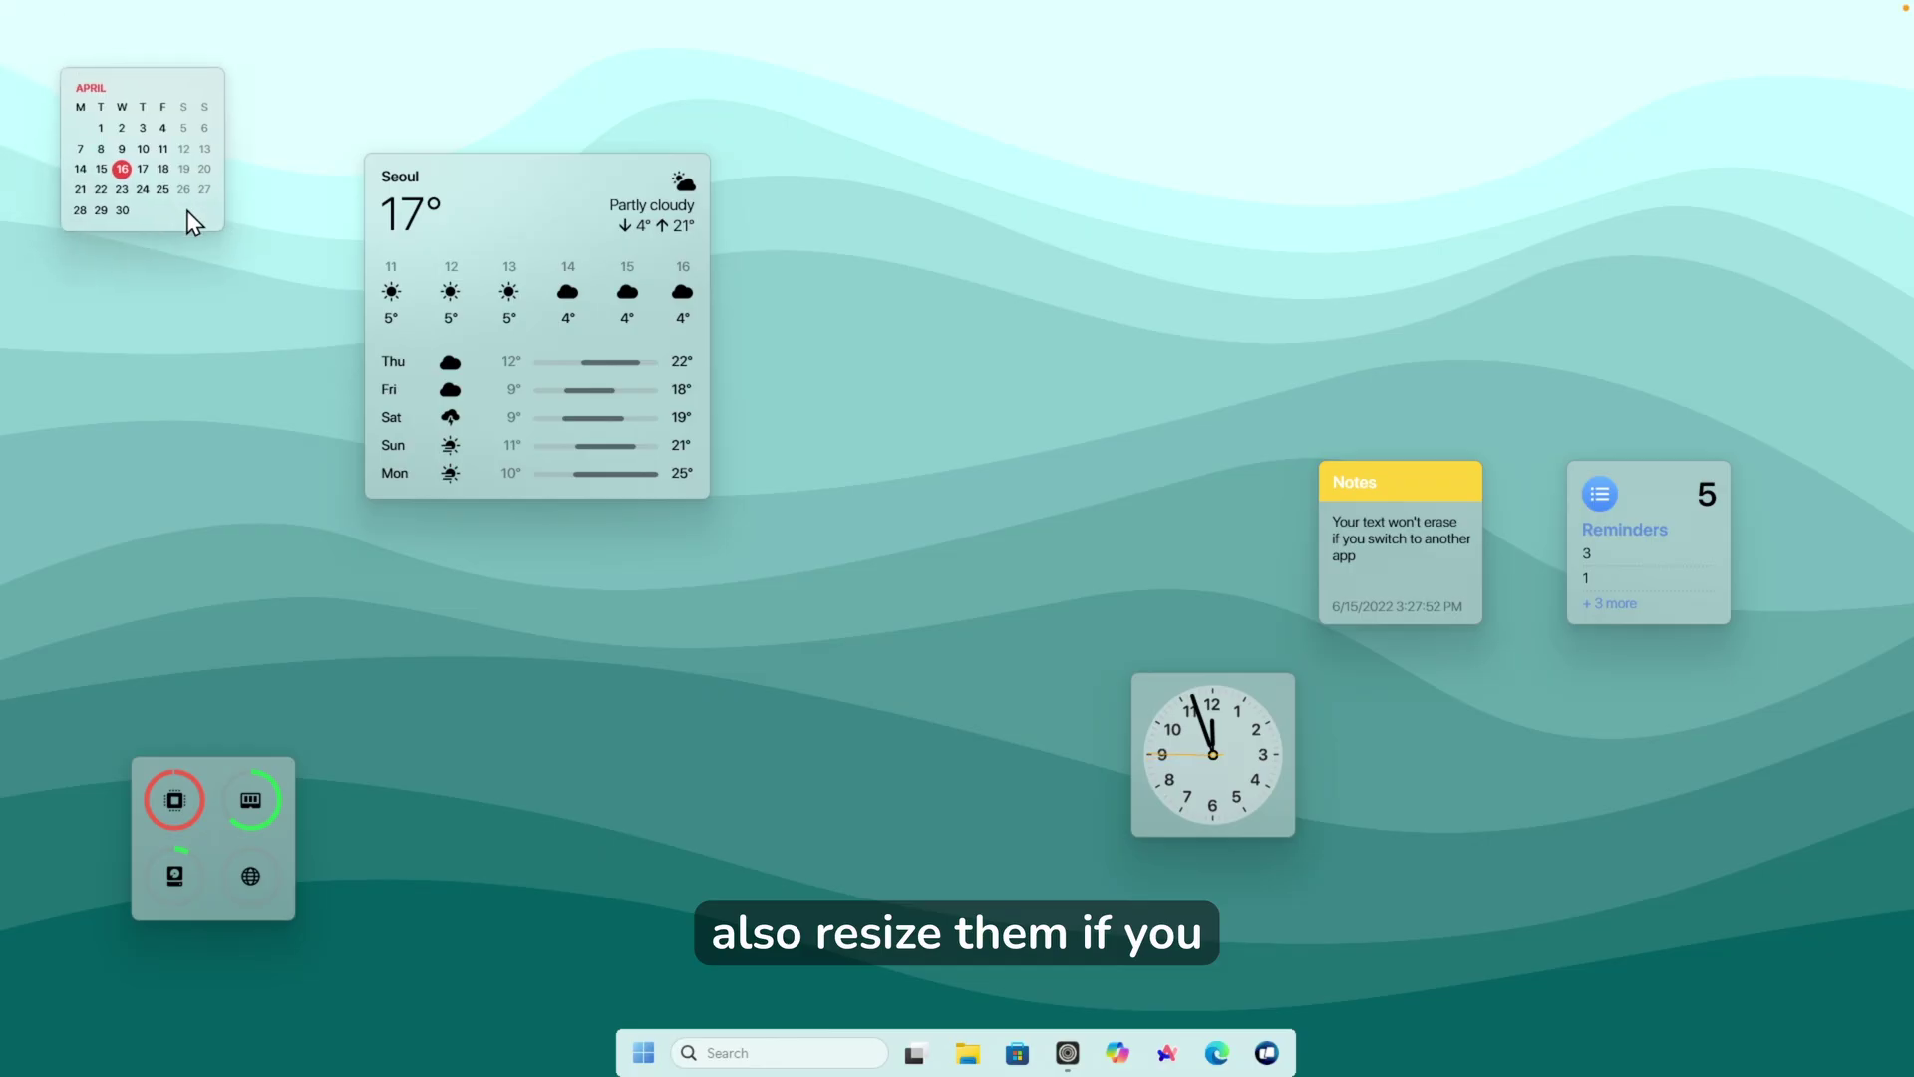
Set the weather widget to Medium and stack weather, Notes and Reminders in the bottom-right corner.
right_click(542, 198)
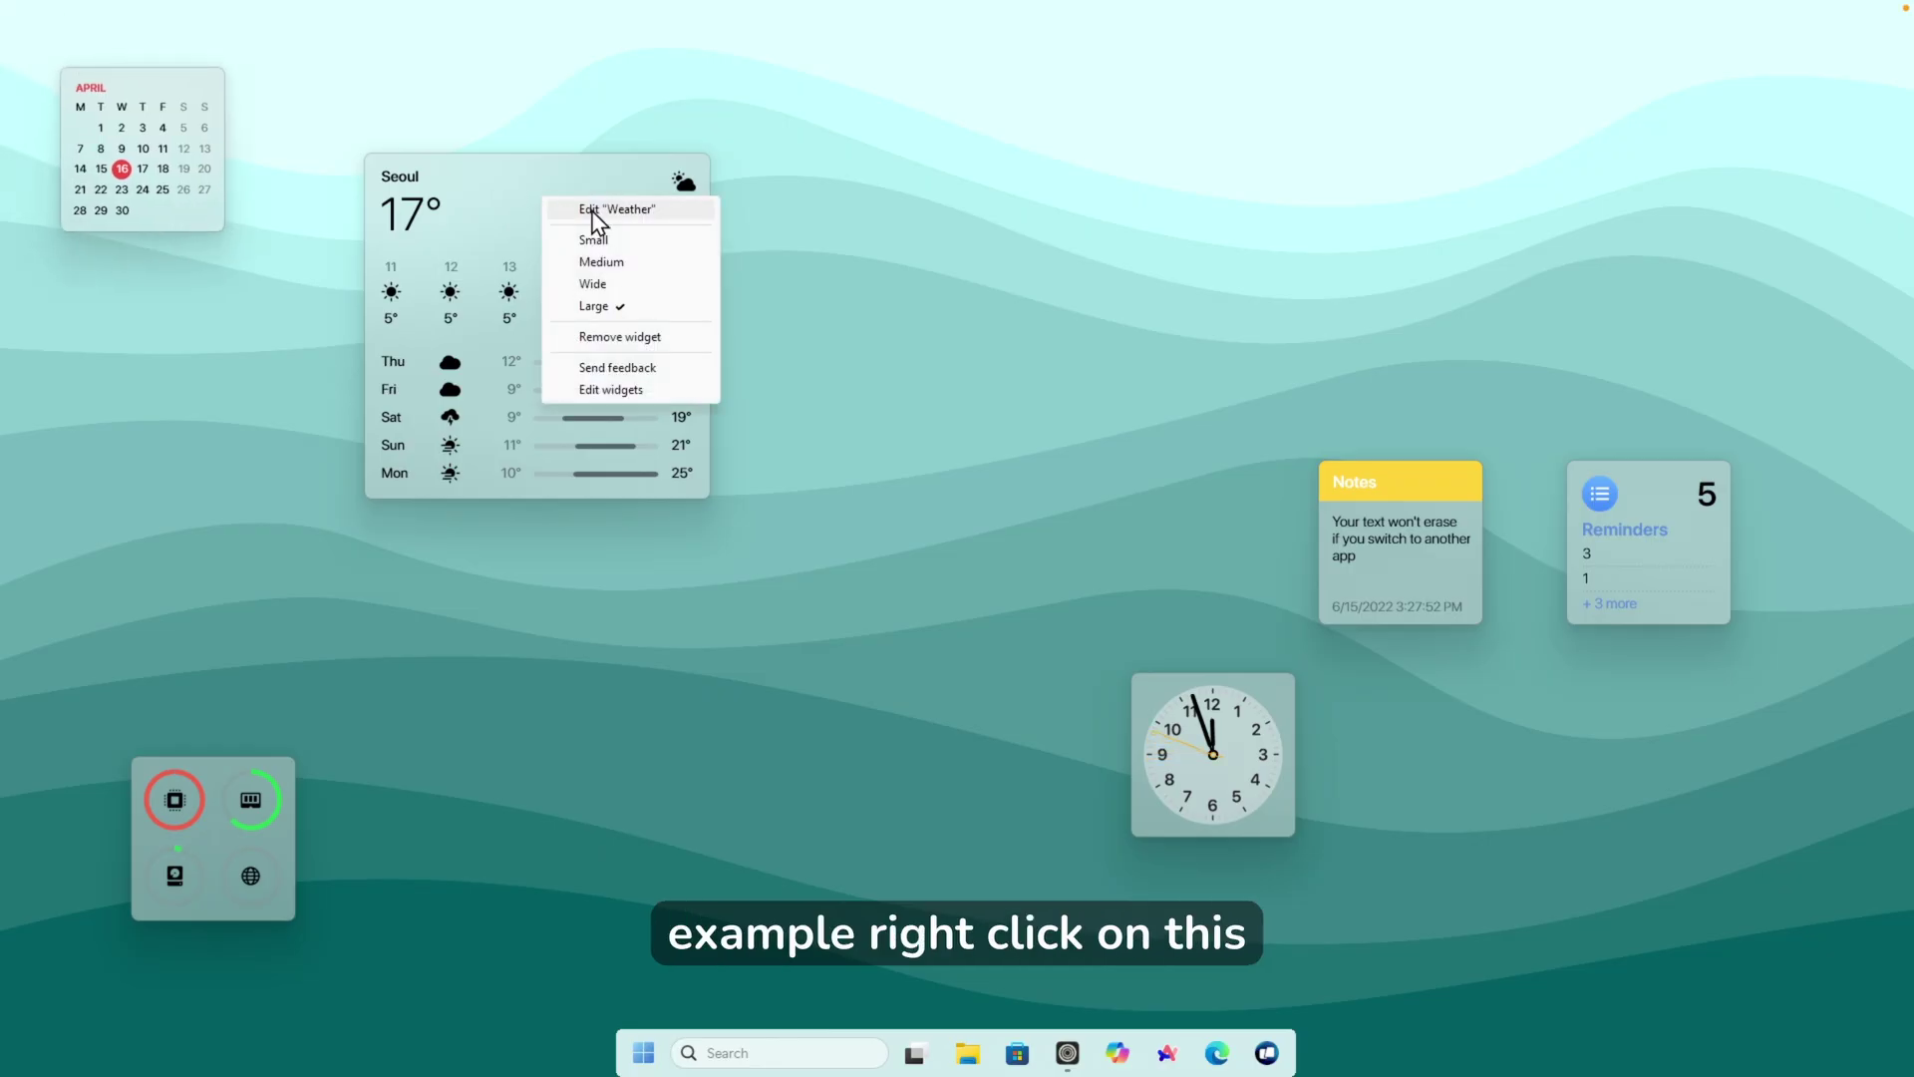
left_click(638, 264)
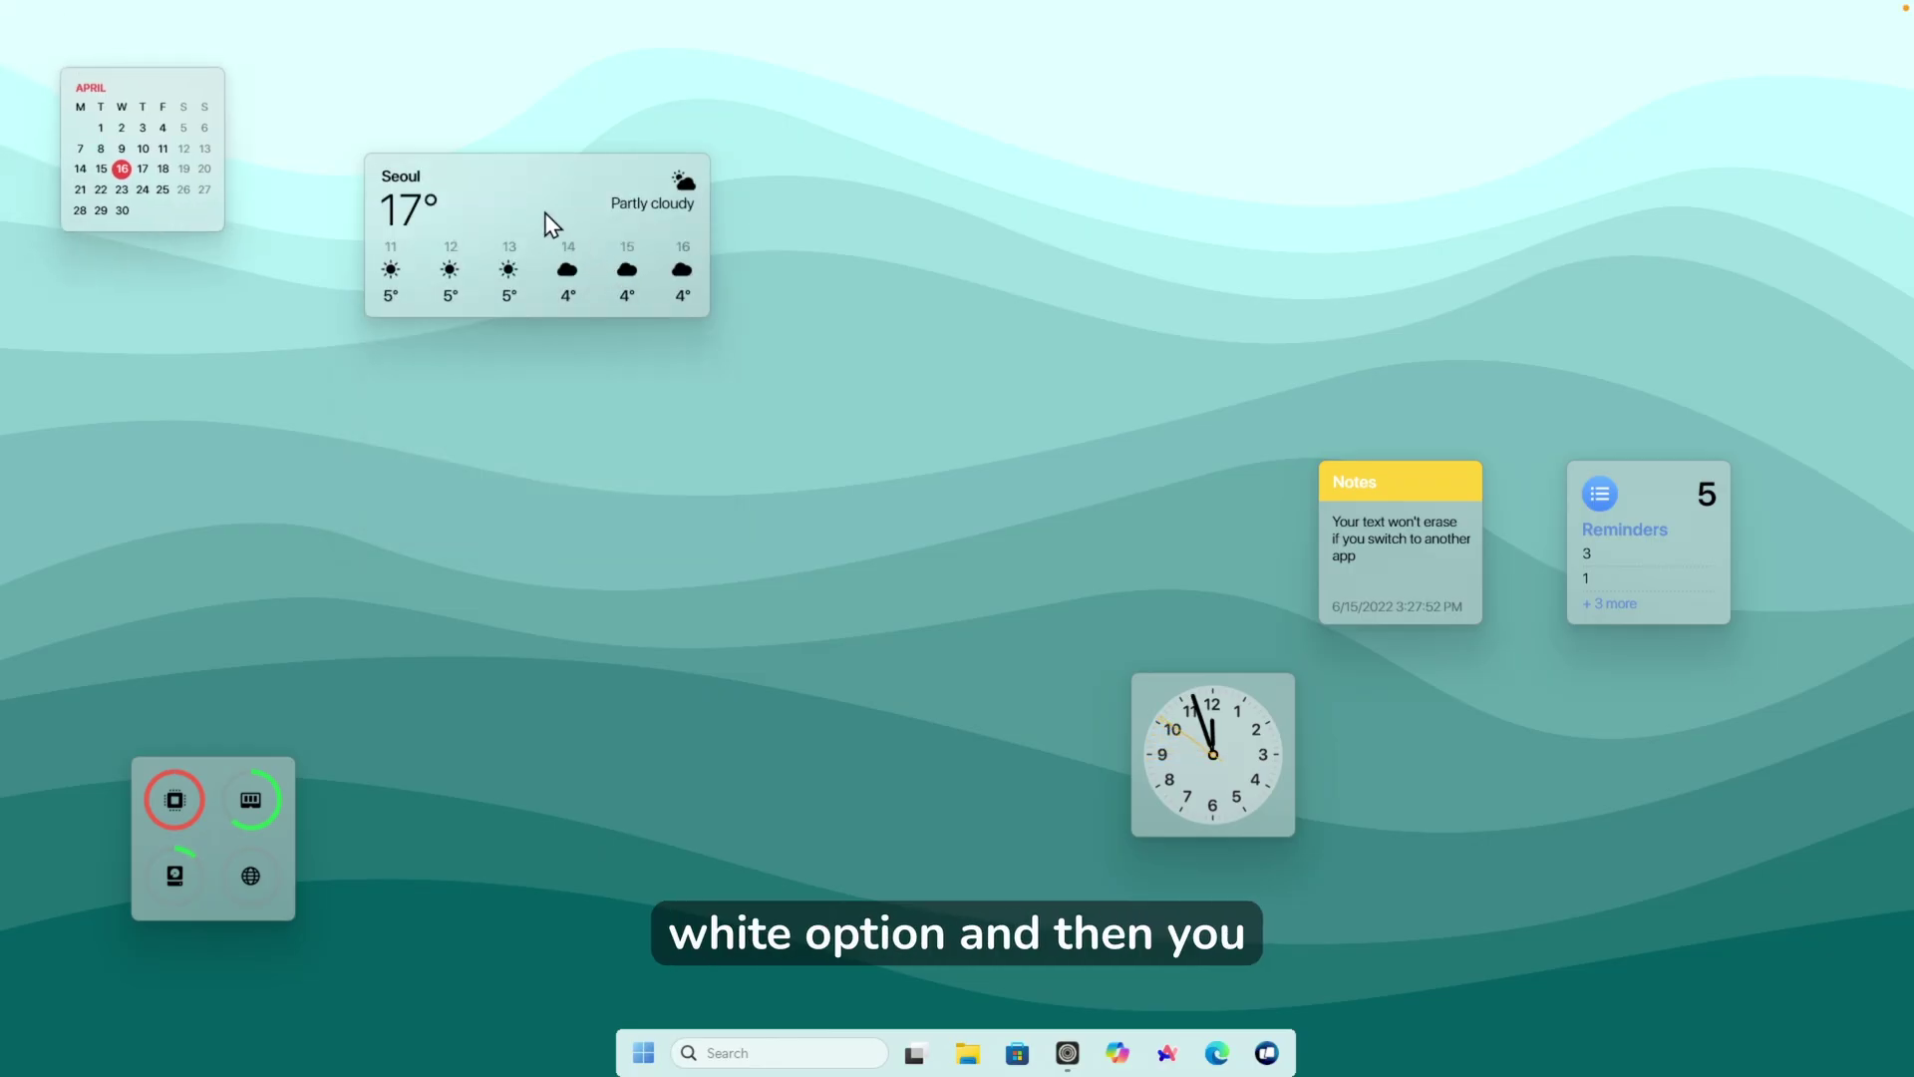
left_click_drag(551, 224, 1732, 961)
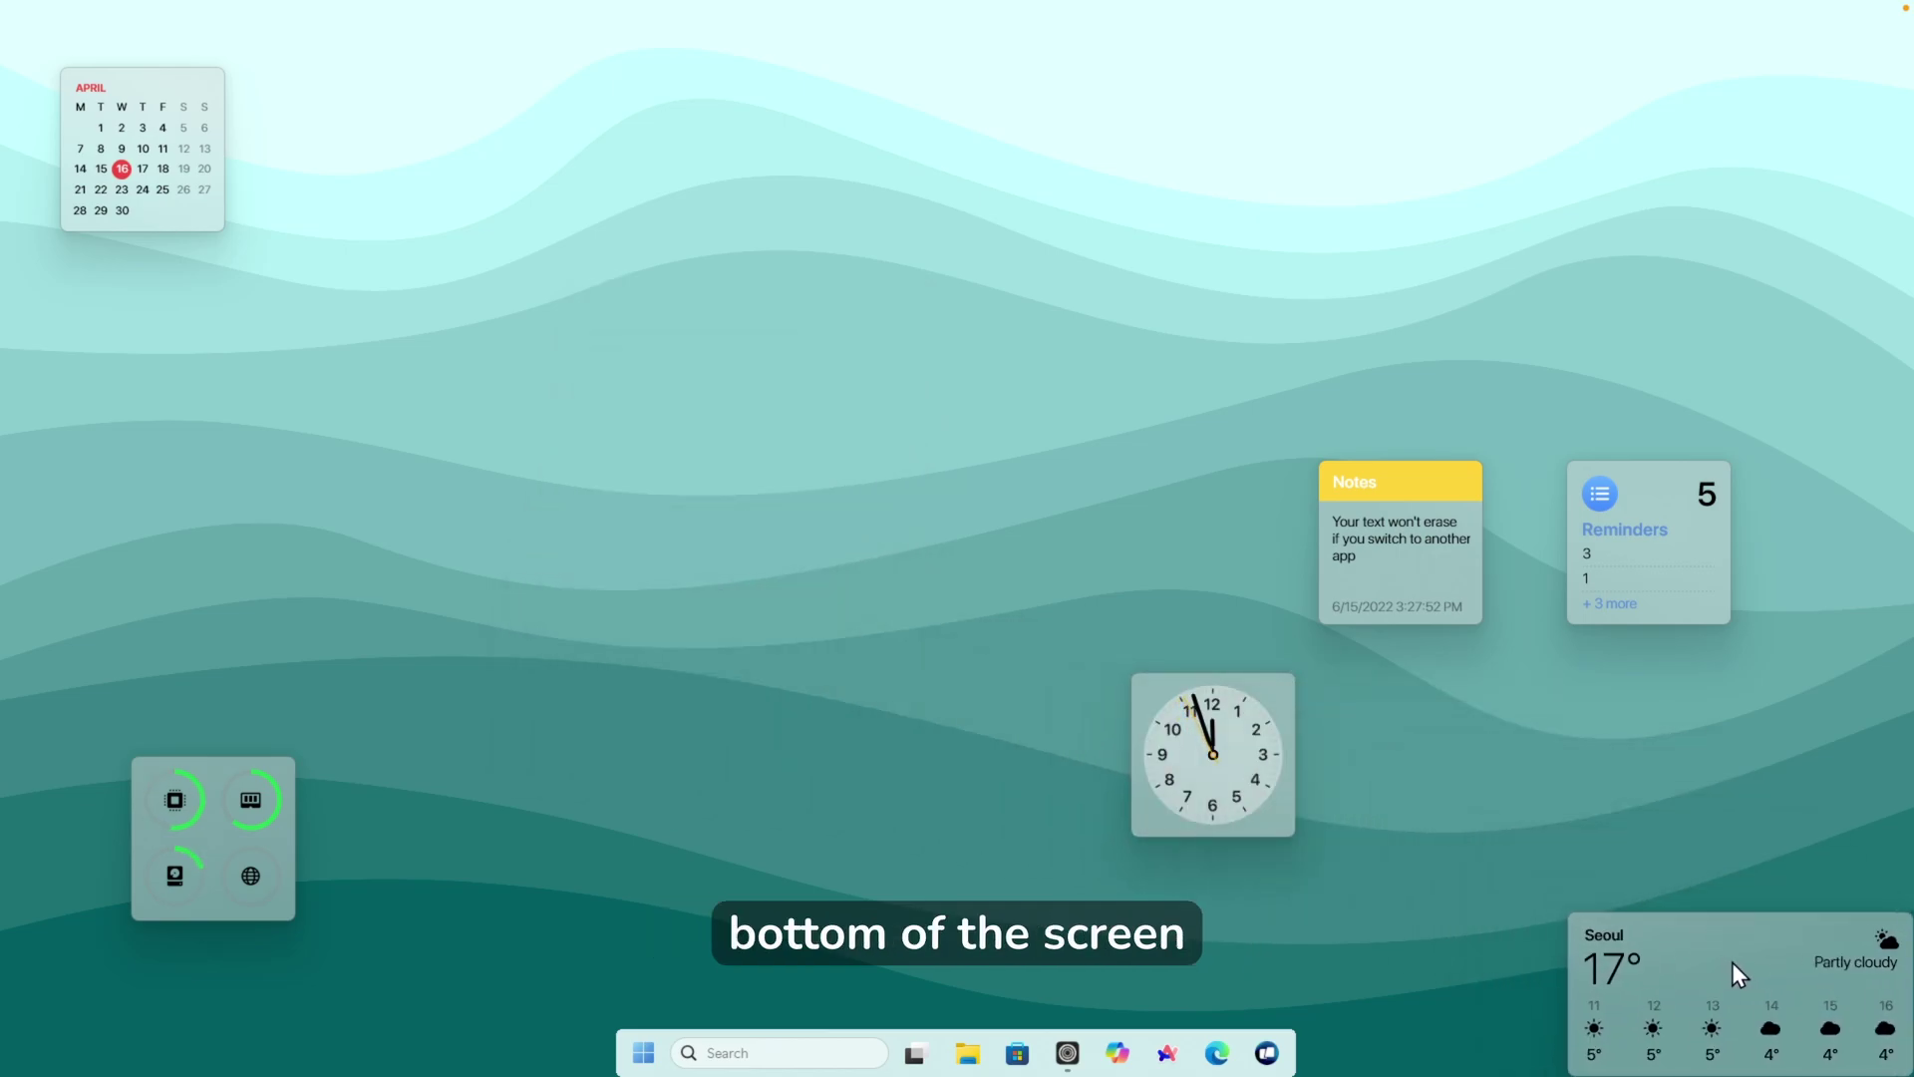
left_click_drag(1410, 578, 1840, 868)
left_click_drag(1643, 584, 1643, 837)
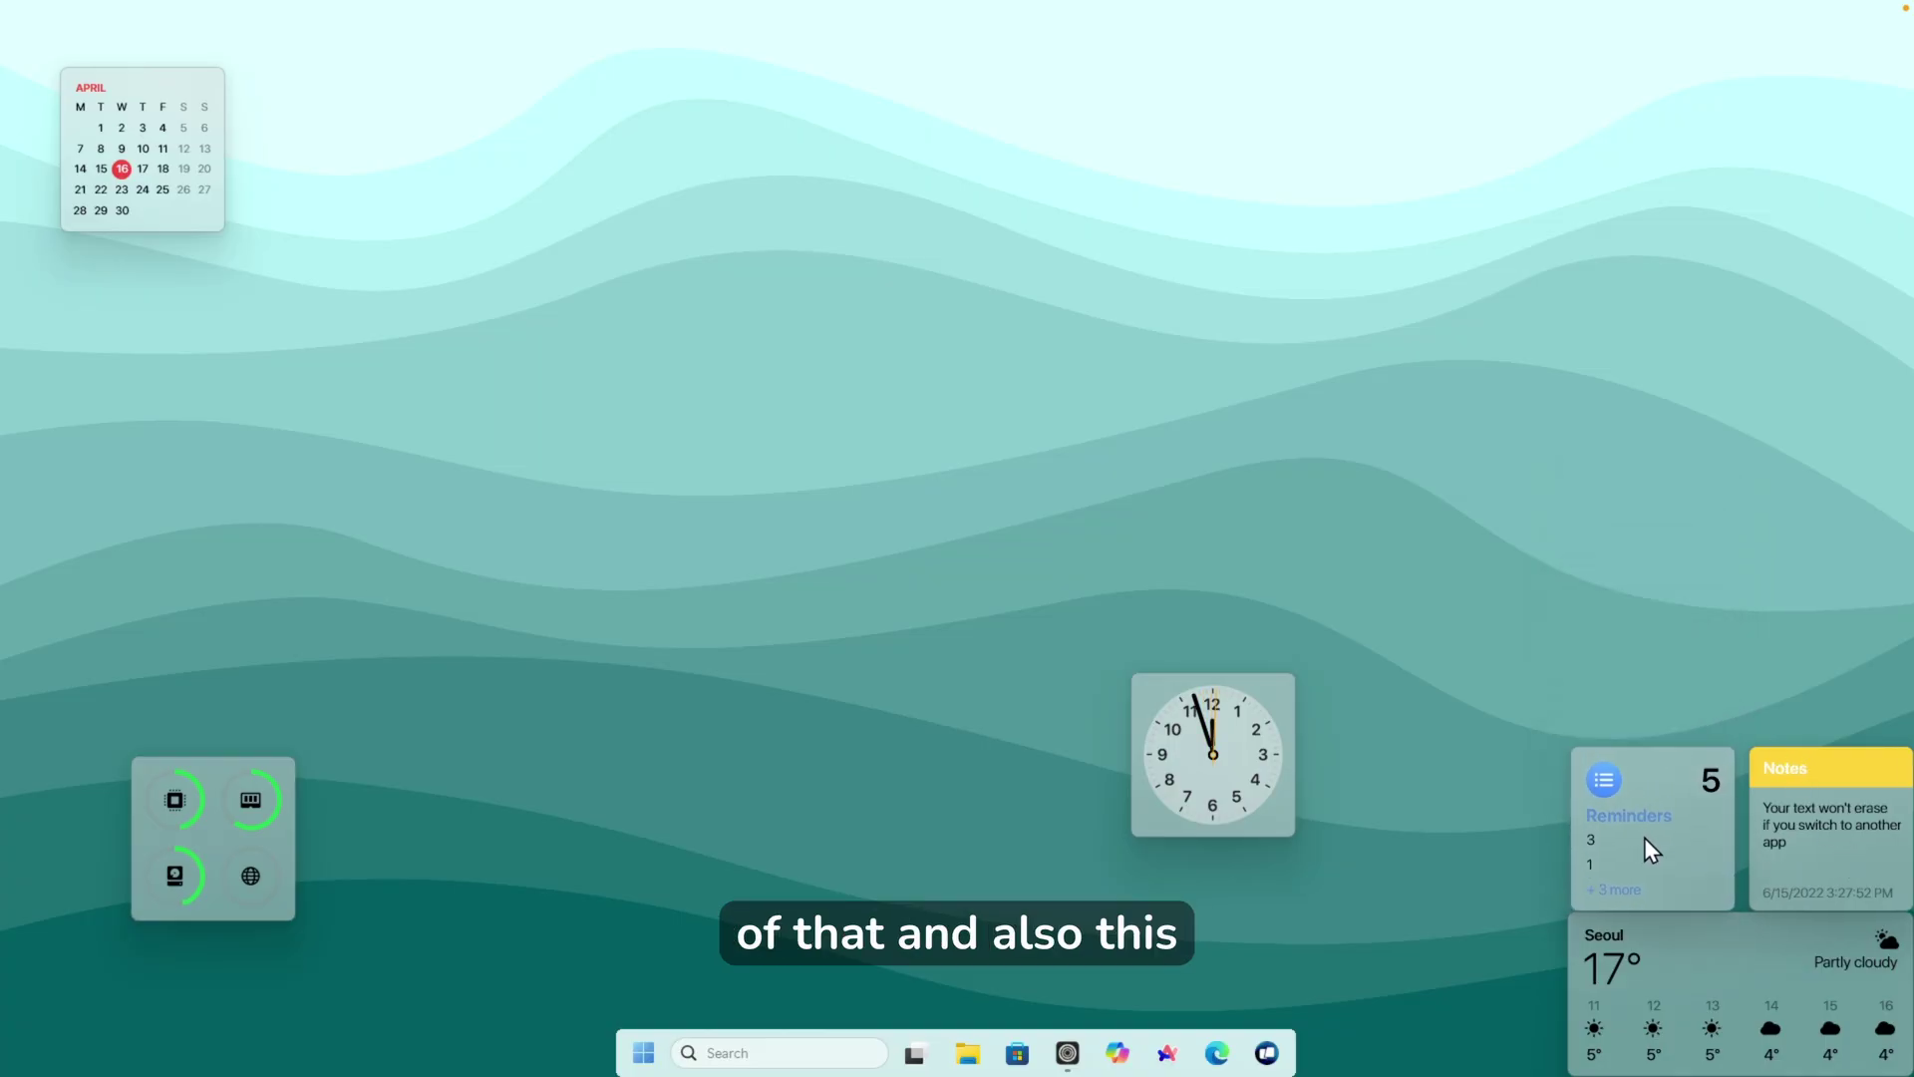
Make the clock a wide digital clock and place it atop the right-hand stack.
right_click(1225, 718)
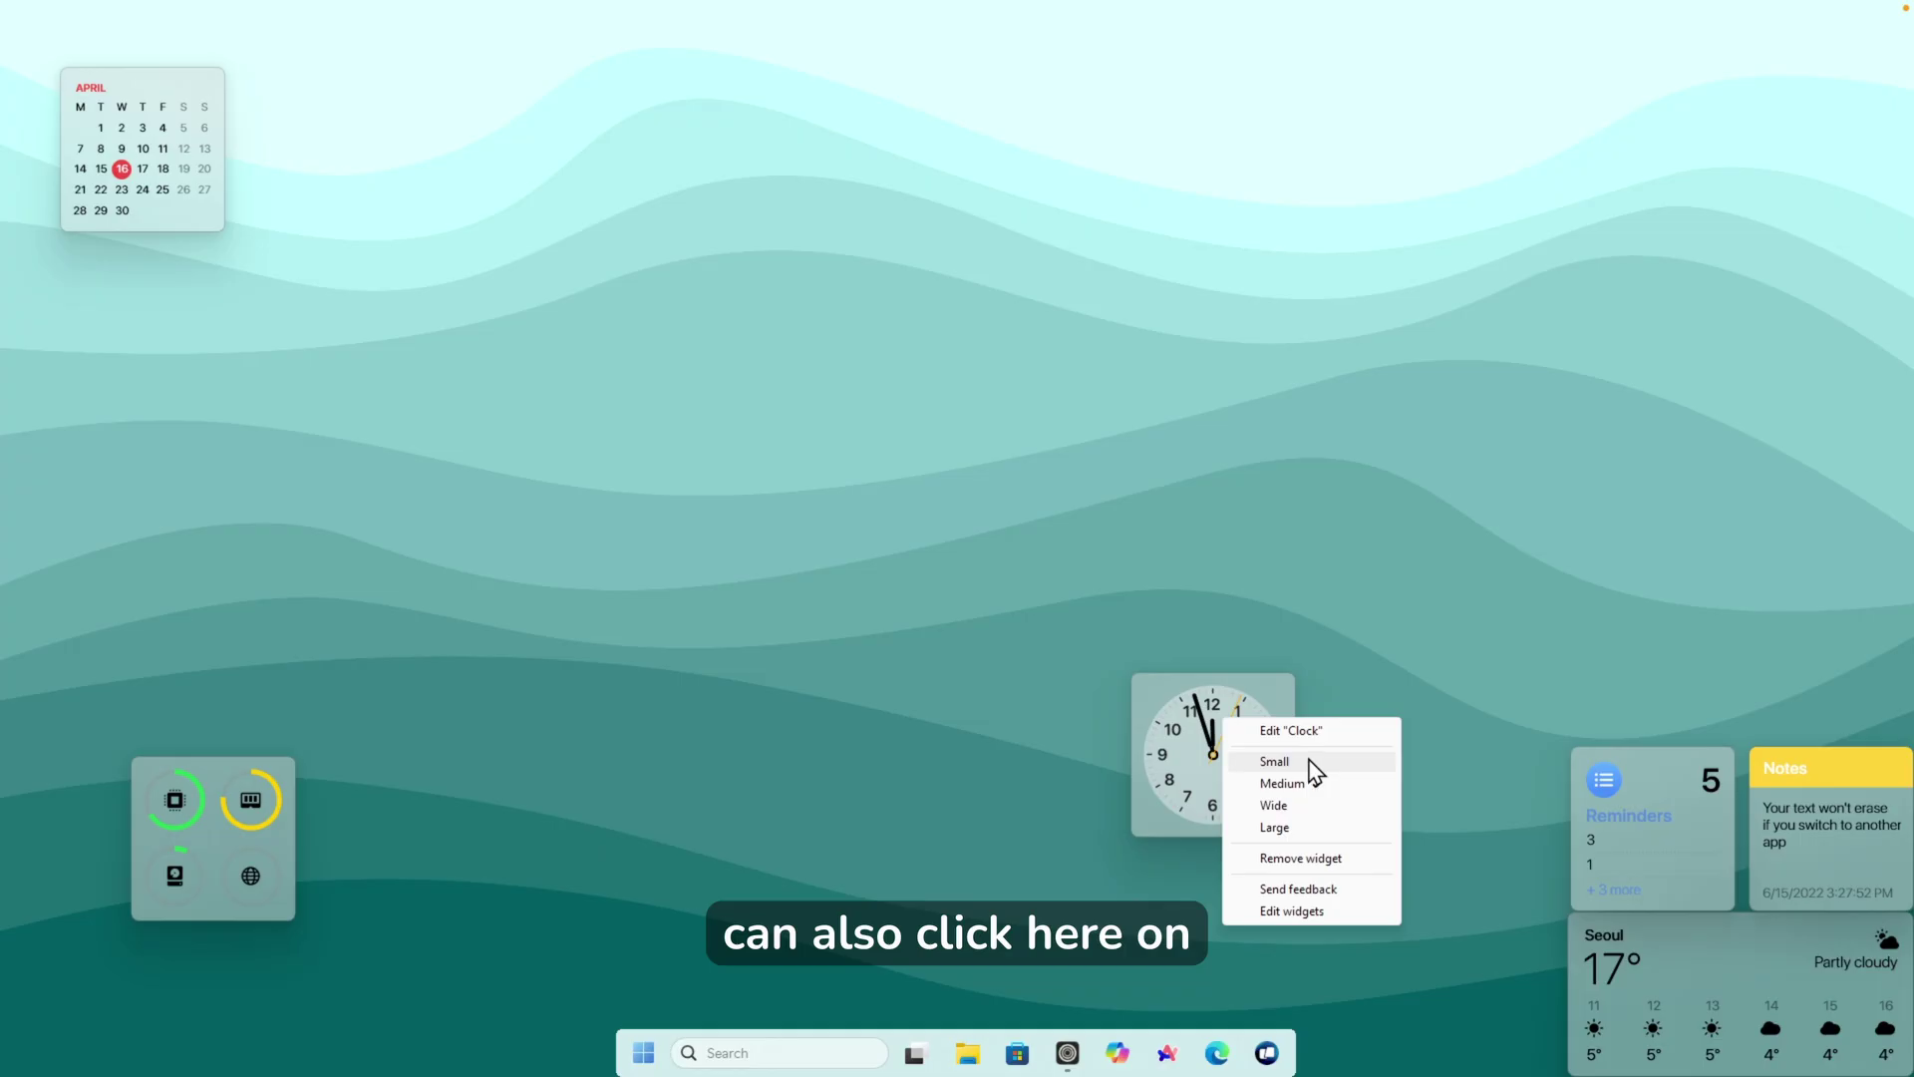
left_click(1312, 760)
right_click(1191, 714)
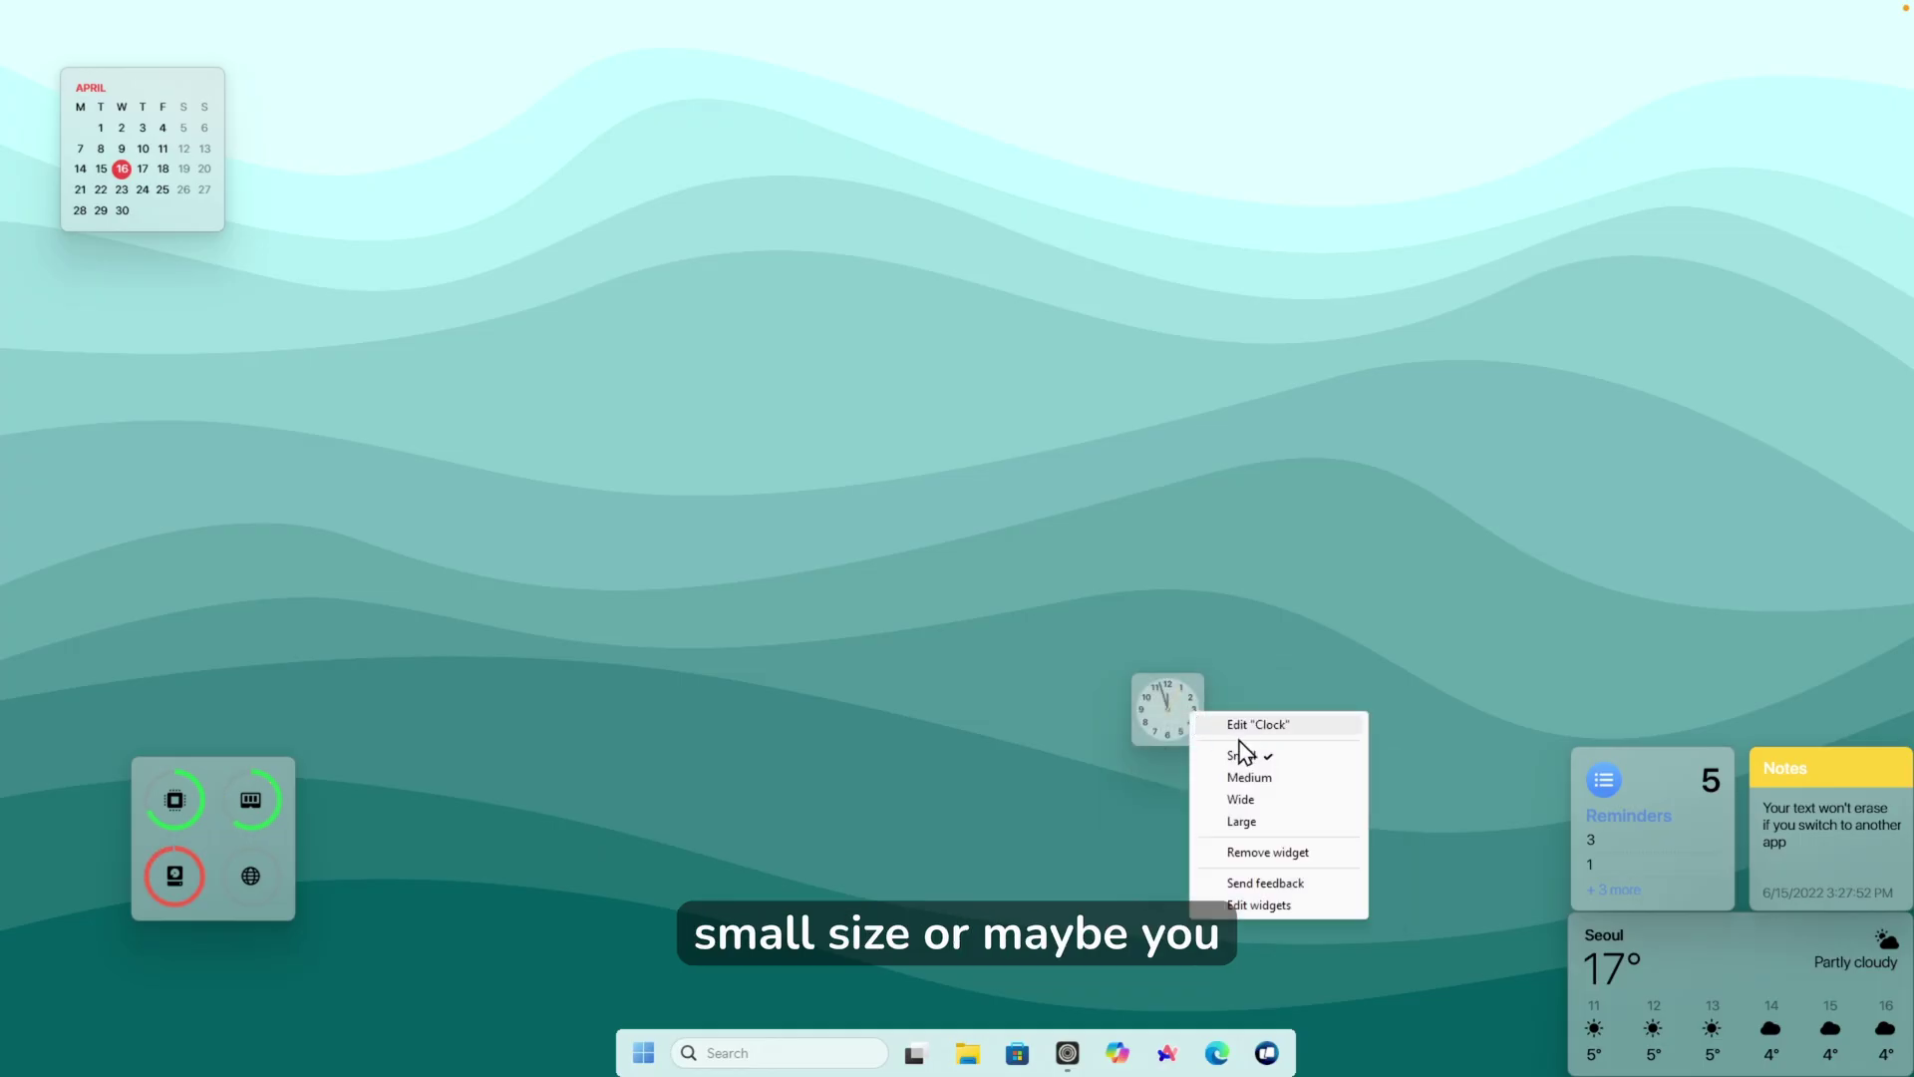
left_click(1269, 800)
left_click_drag(1235, 768, 1703, 628)
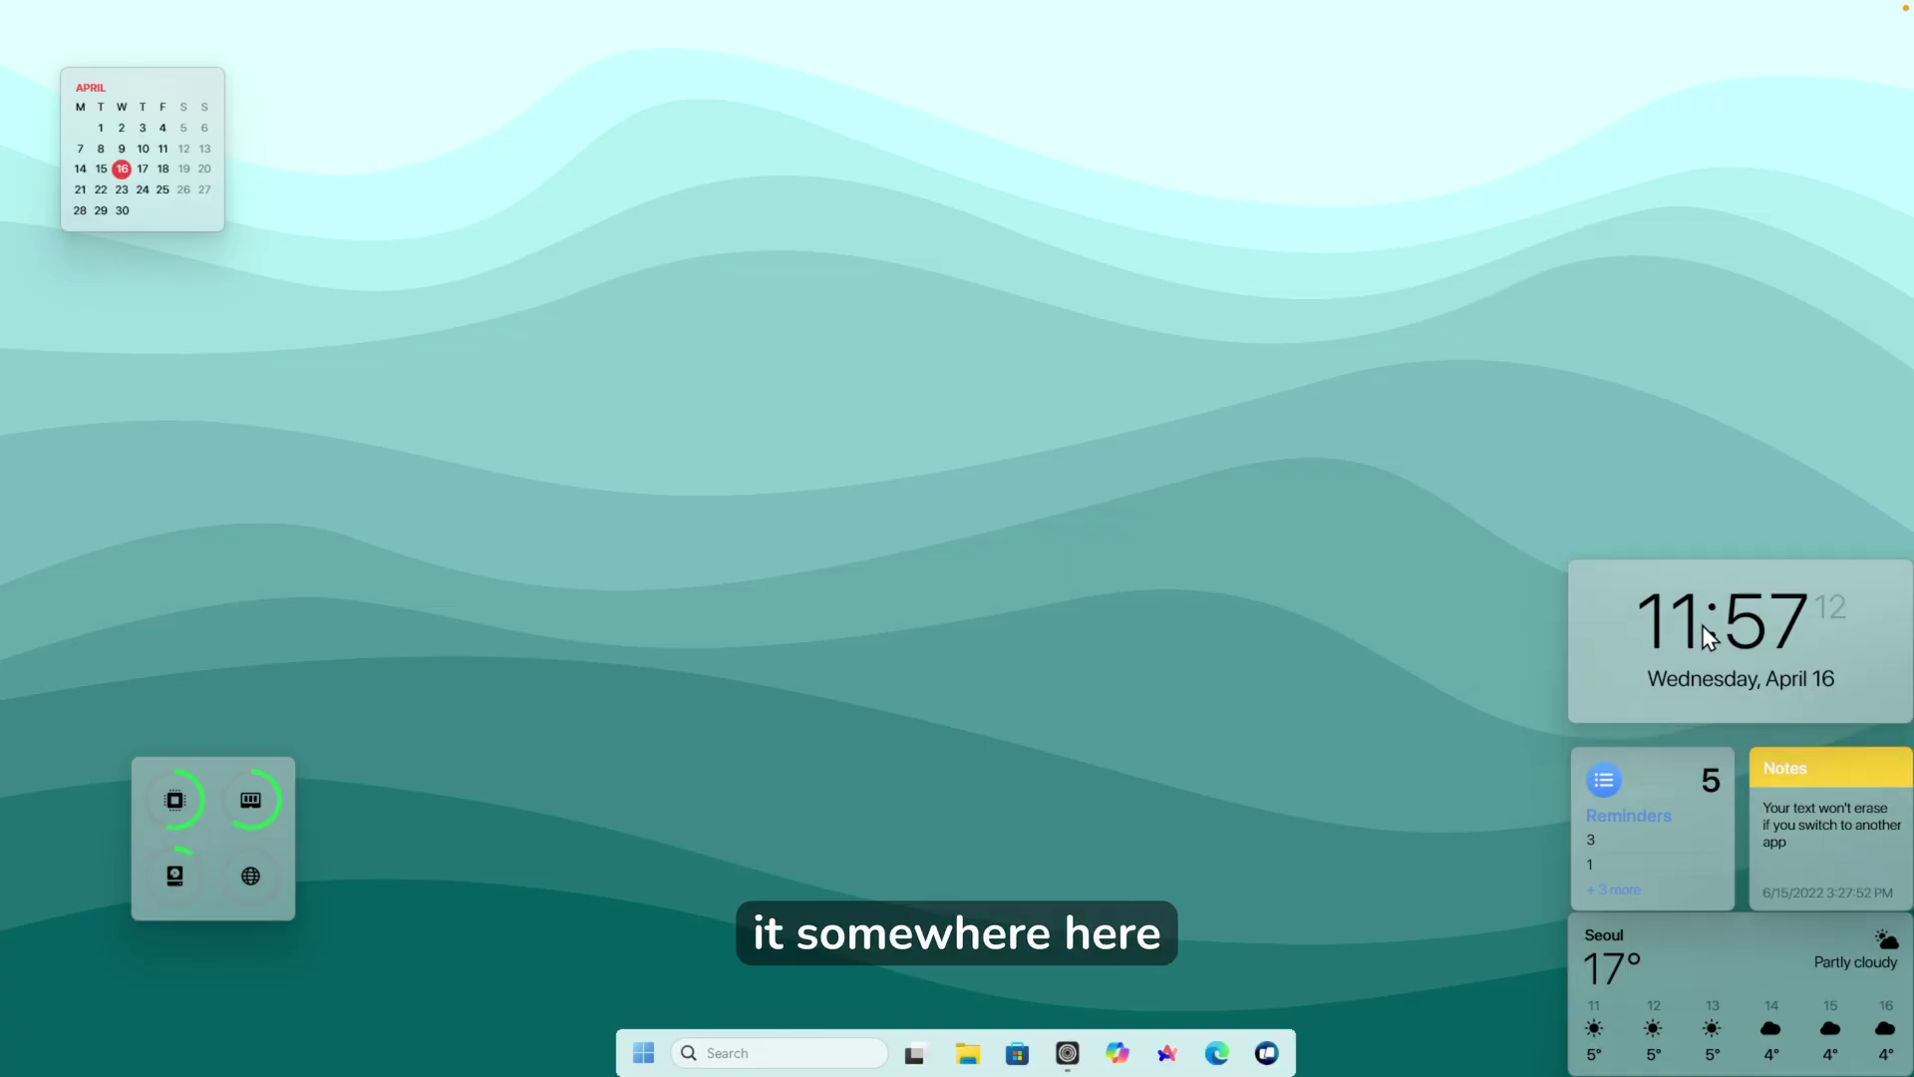
Switch the monitoring widget to wide, put it bottom-left, and place the calendar beside it.
right_click(218, 834)
left_click(317, 912)
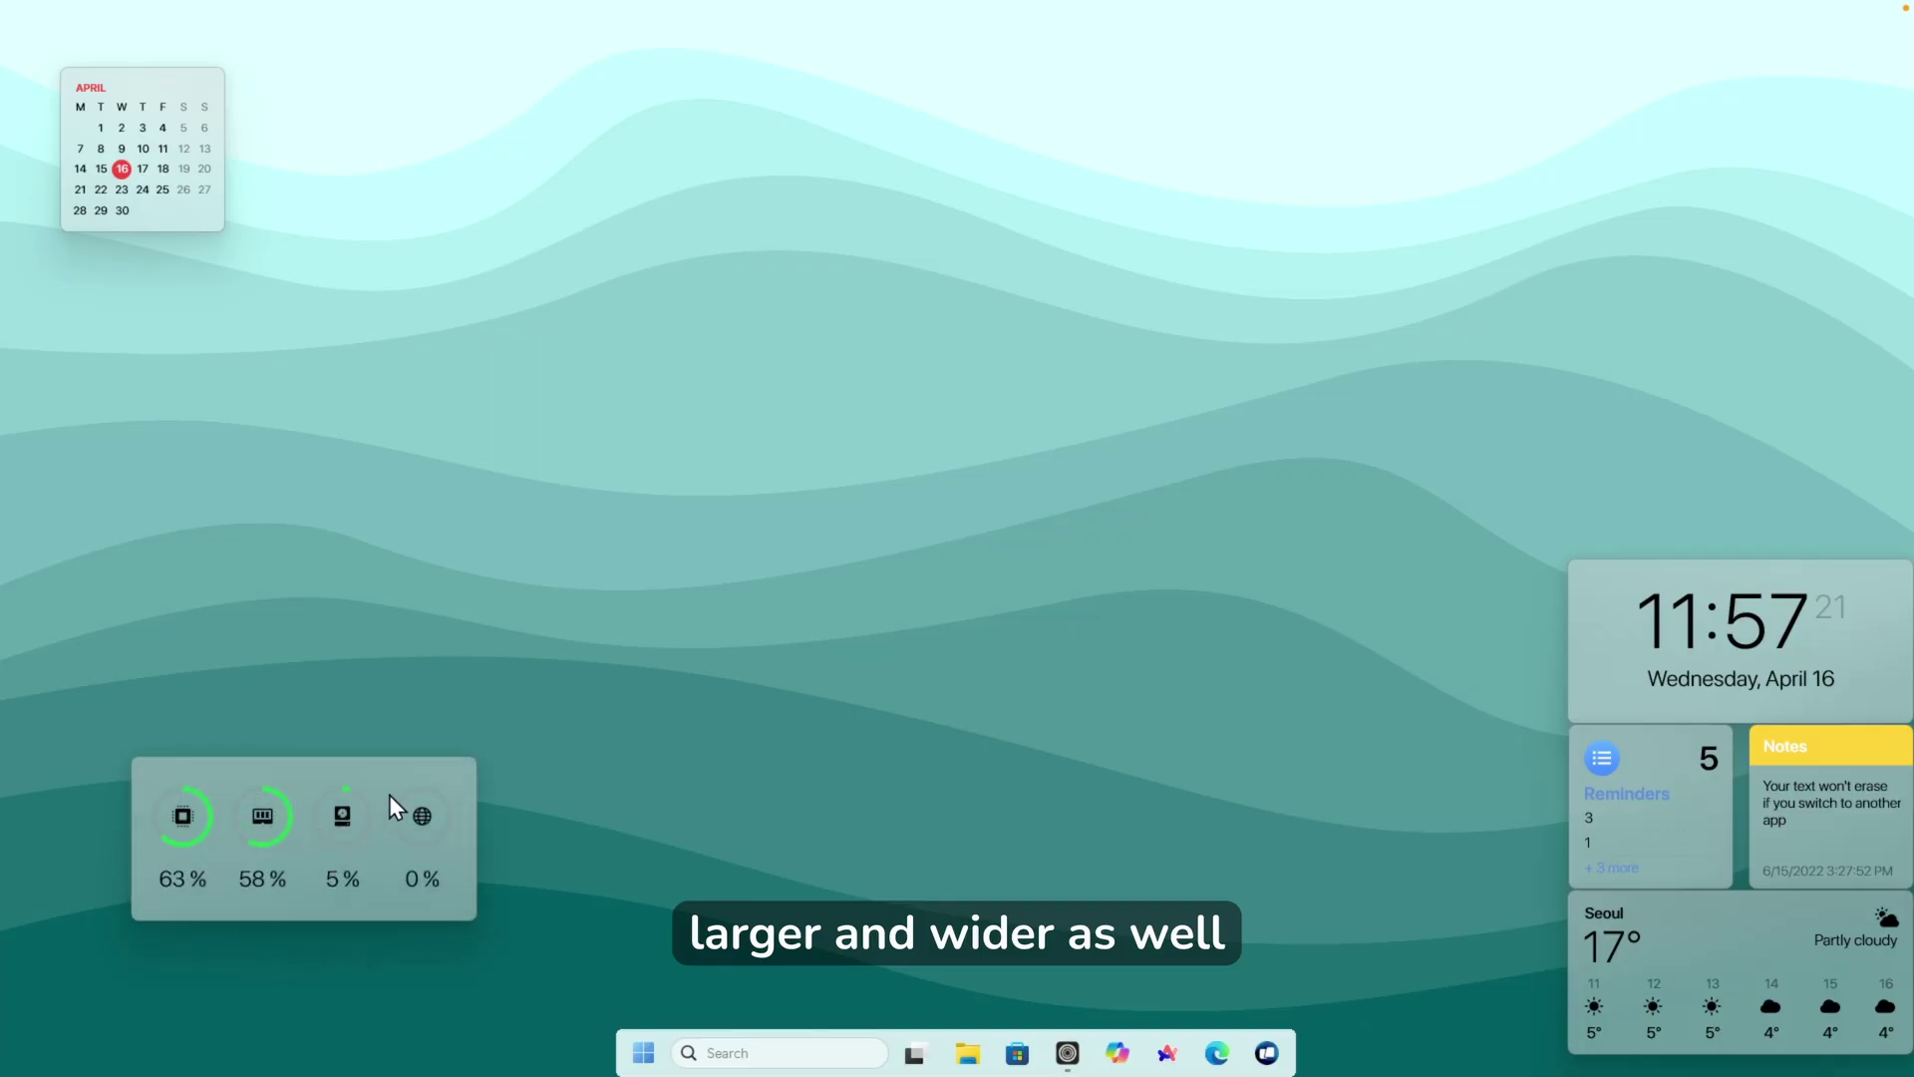
left_click_drag(356, 791, 241, 935)
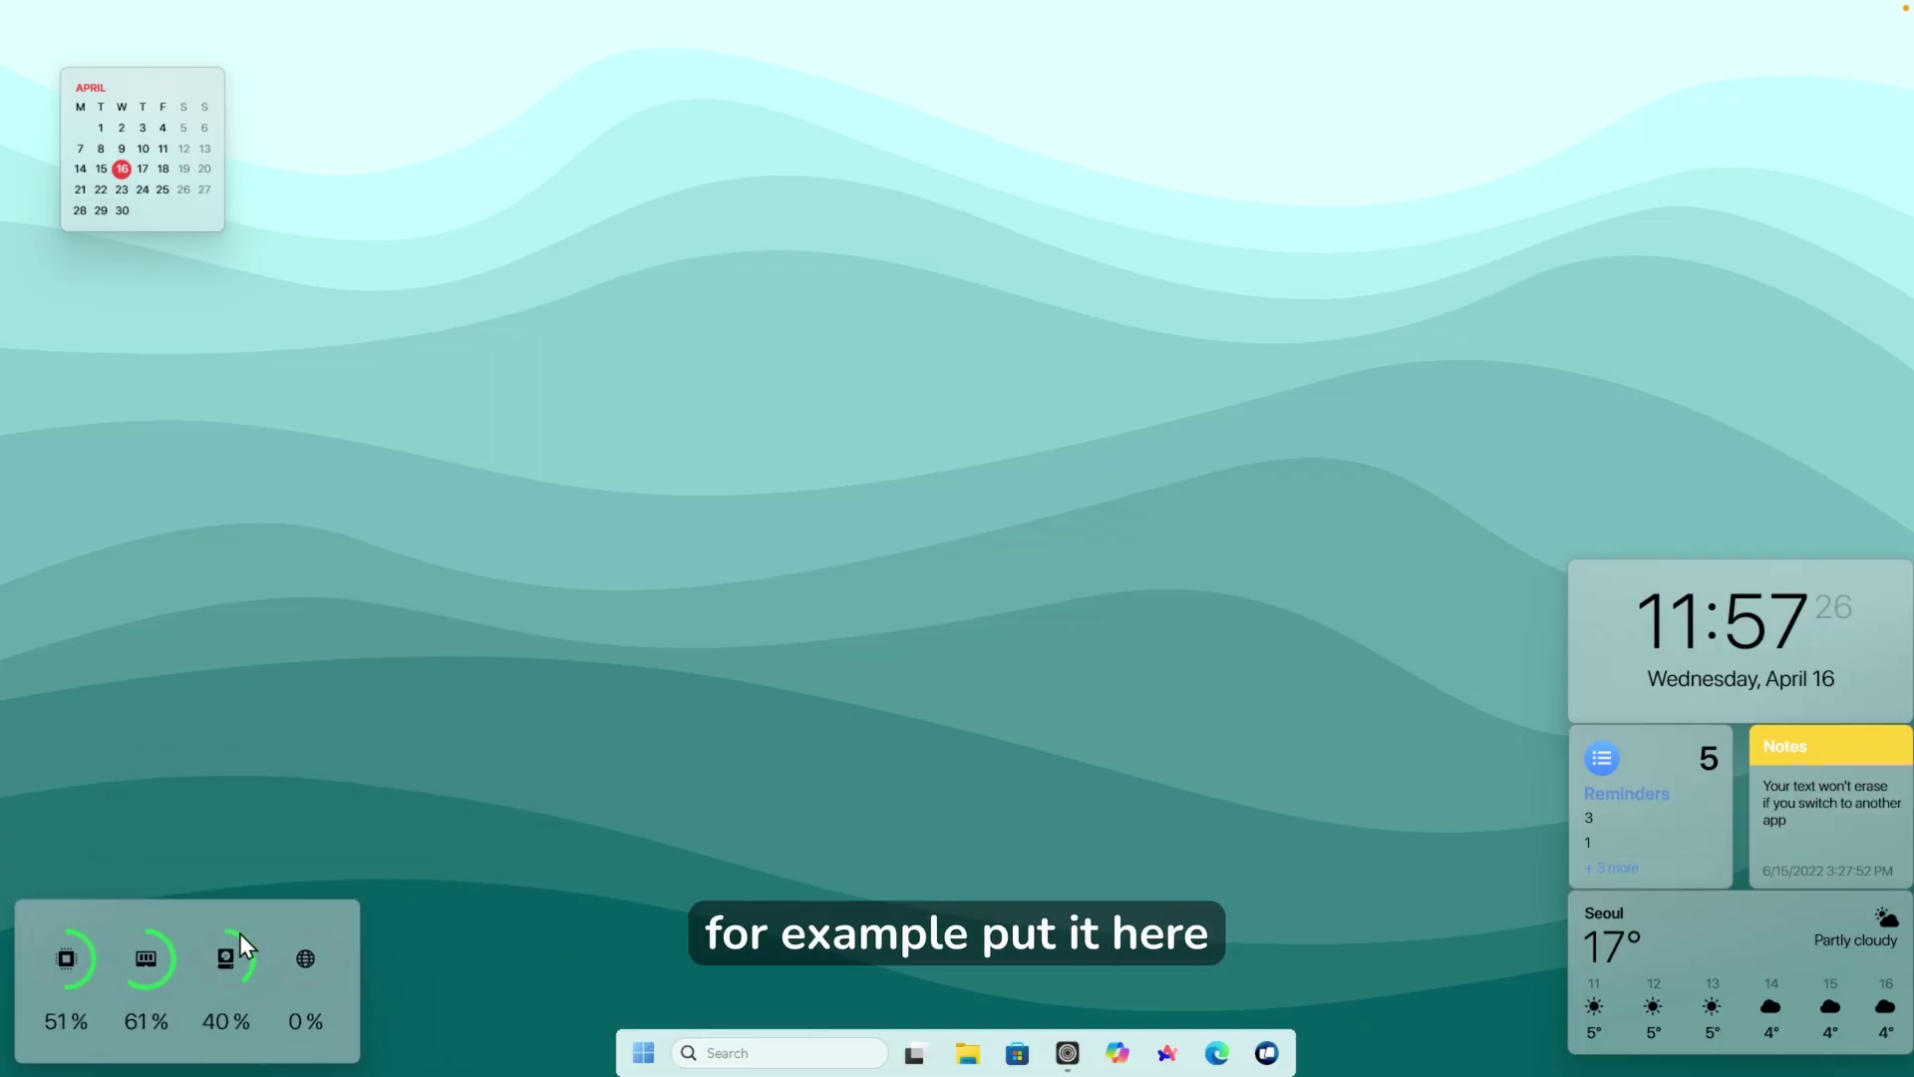
left_click_drag(175, 203, 481, 1025)
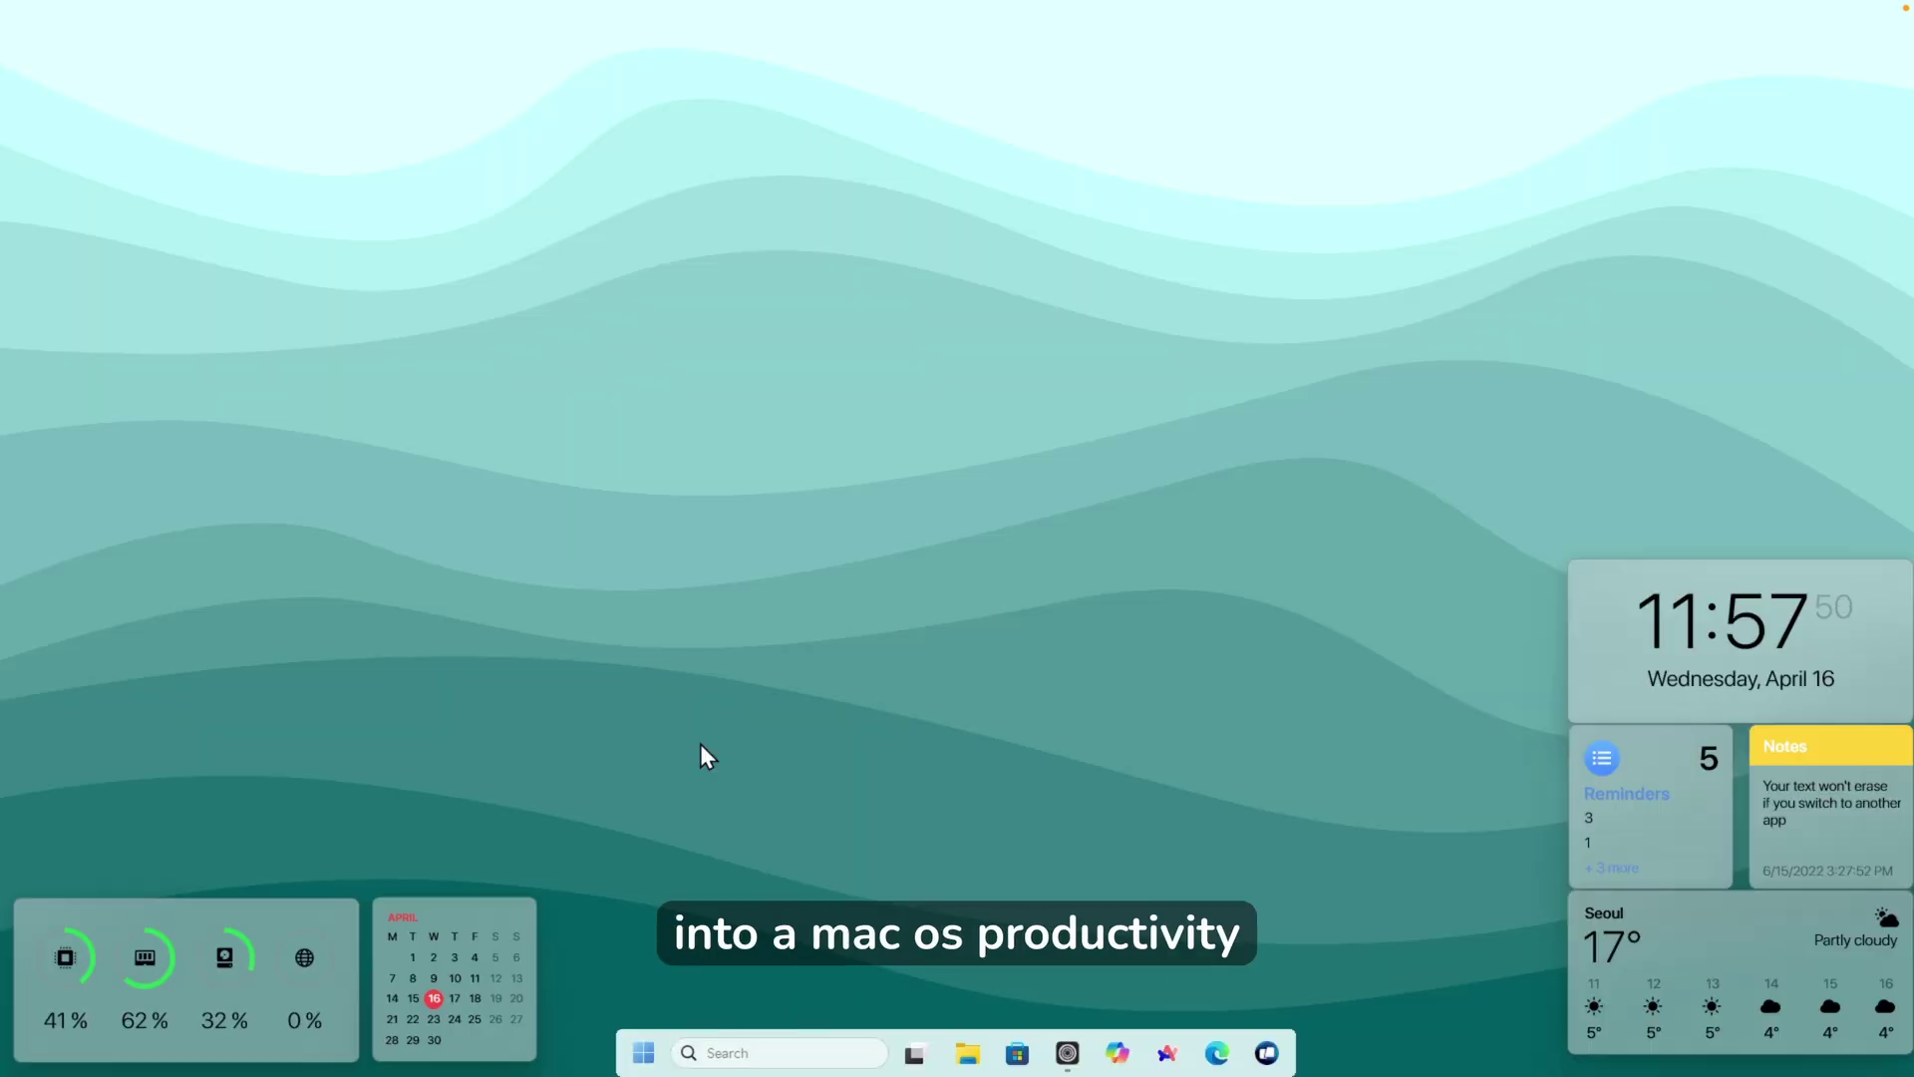
left_click(643, 1052)
left_click(643, 1053)
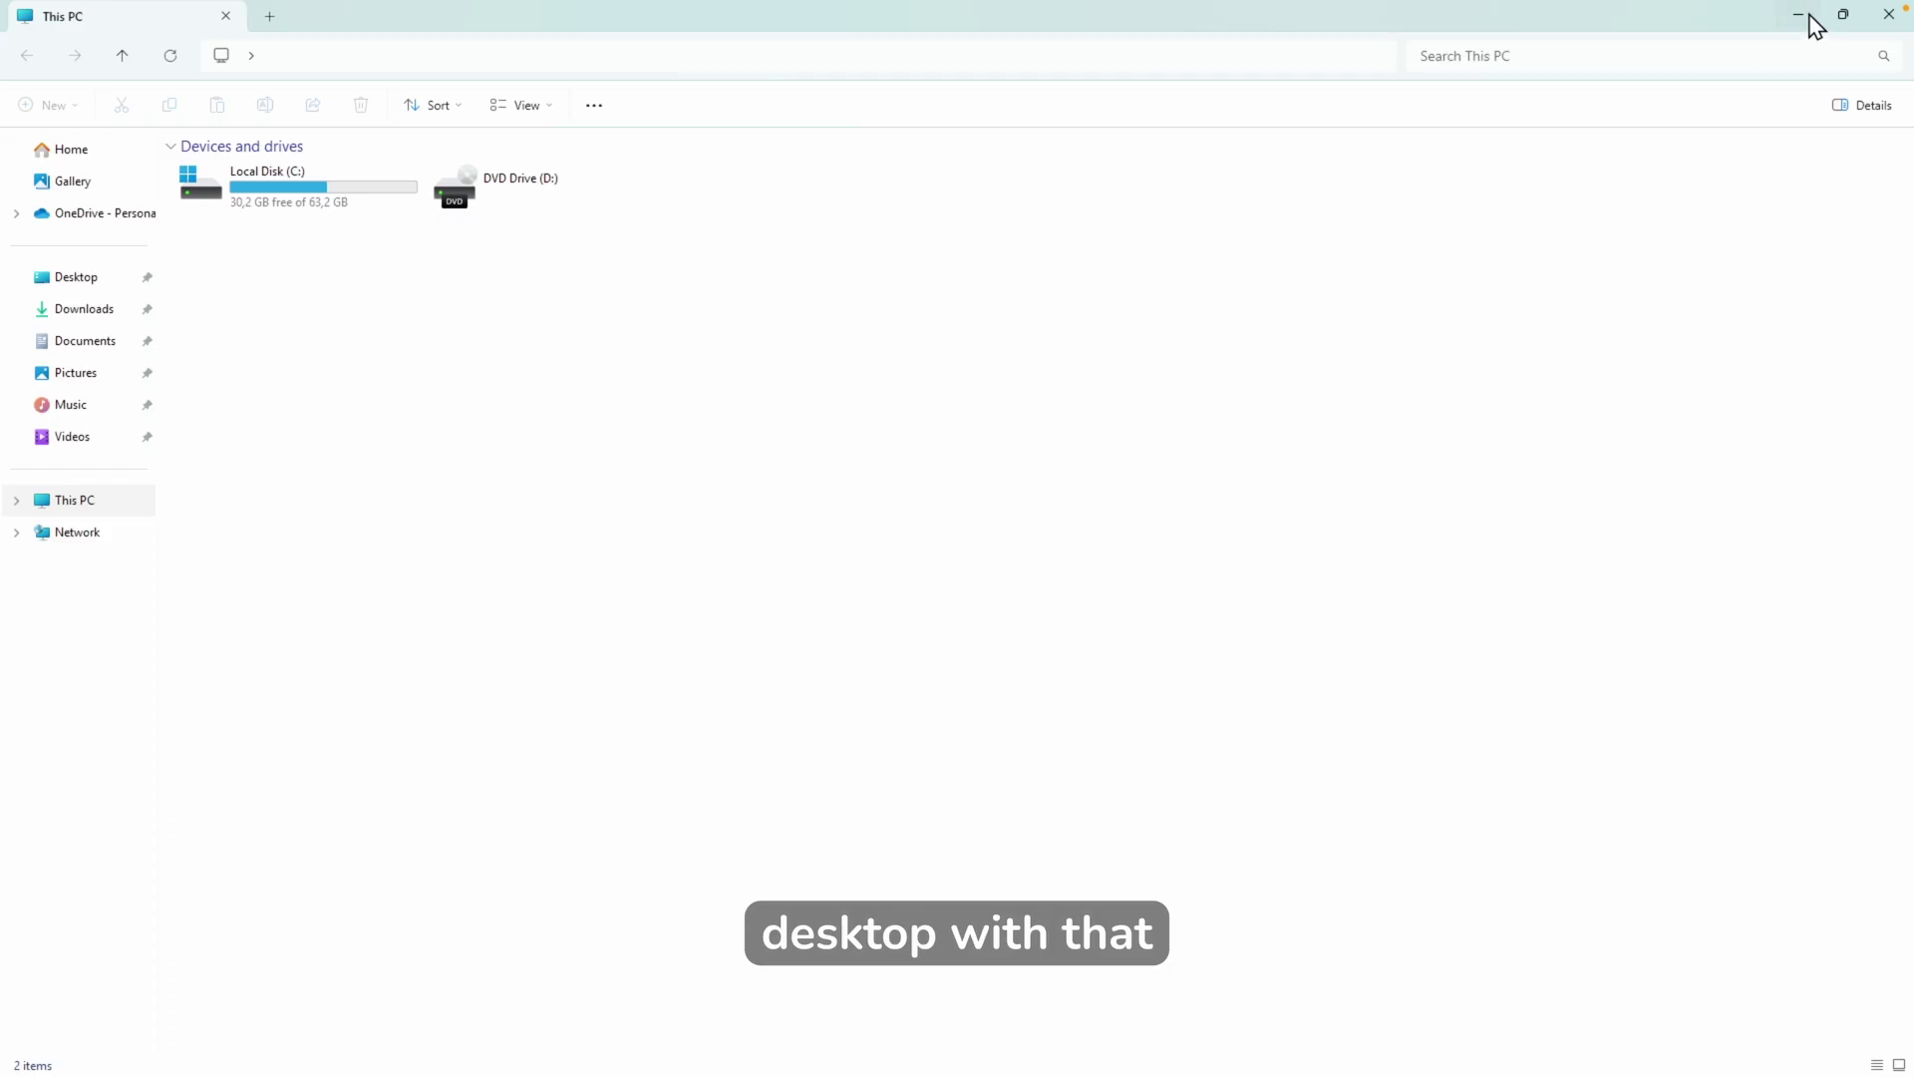
left_click(1807, 21)
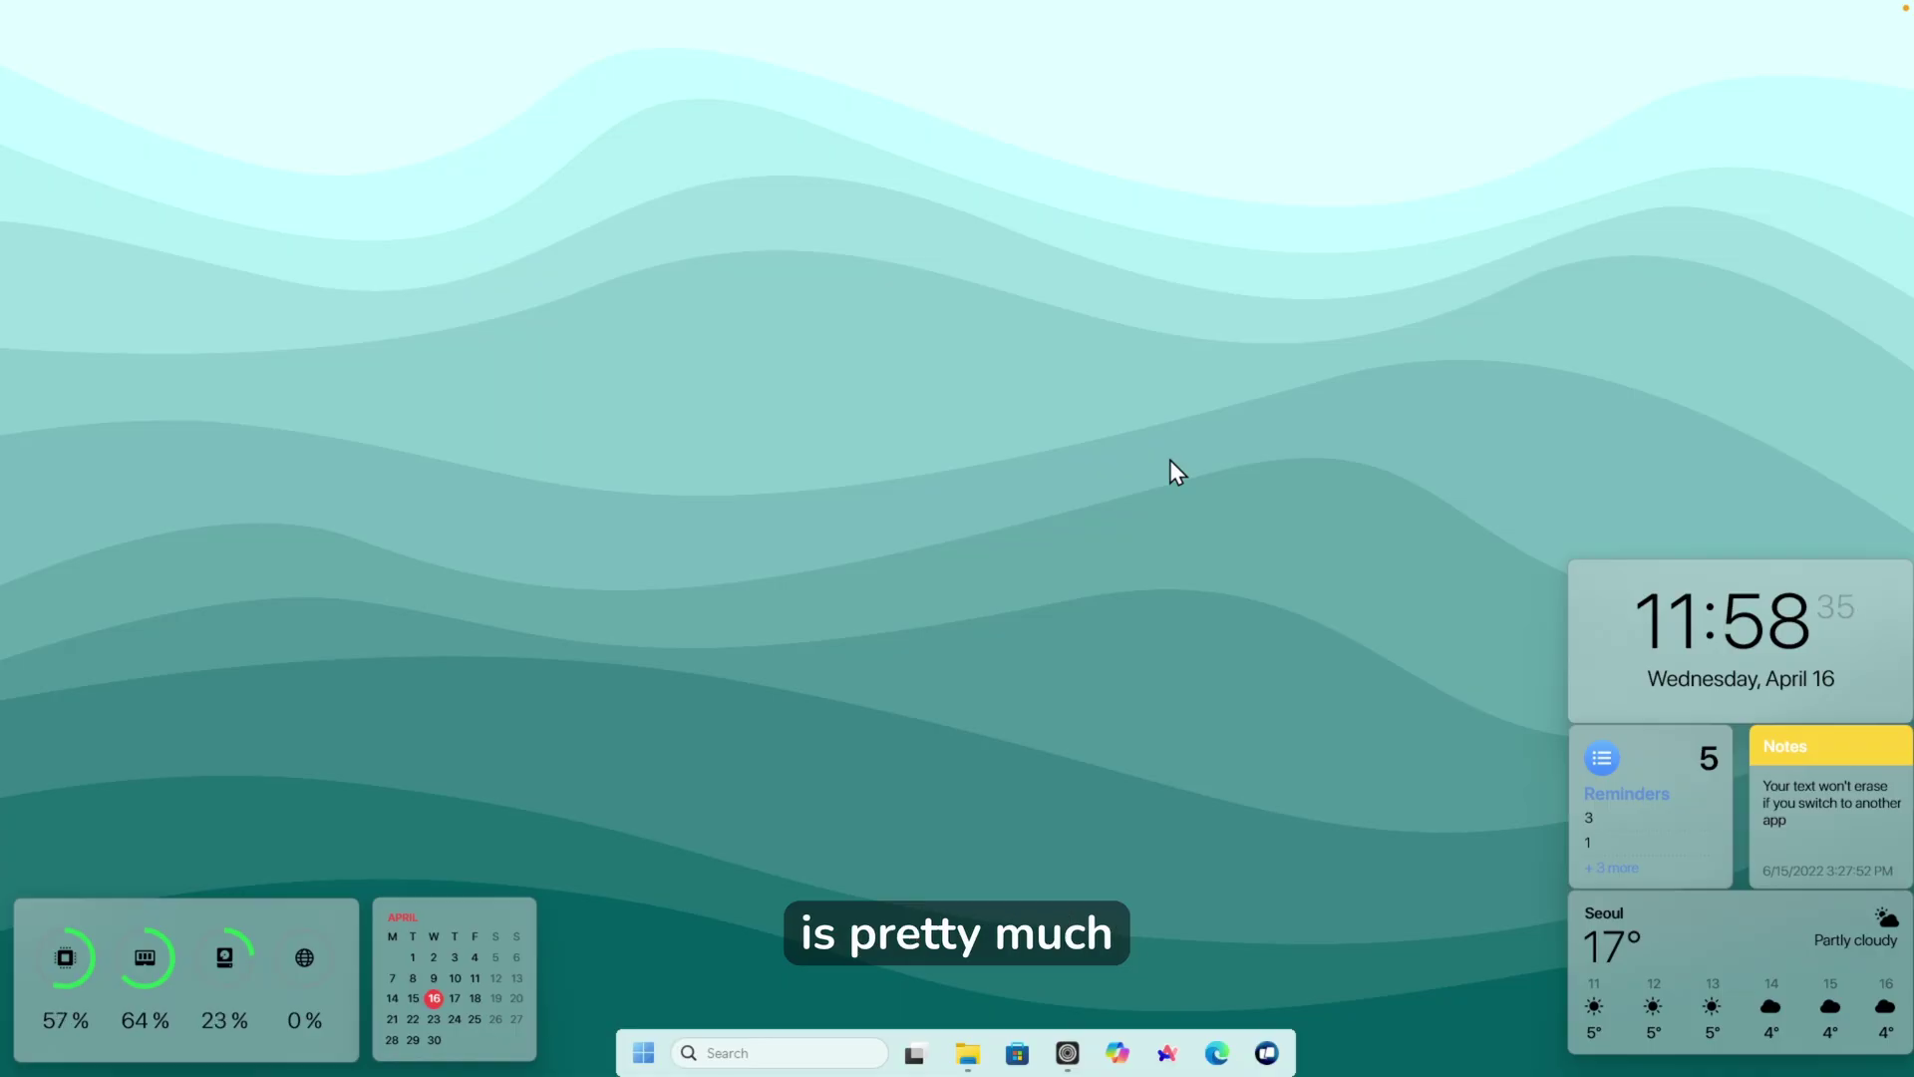